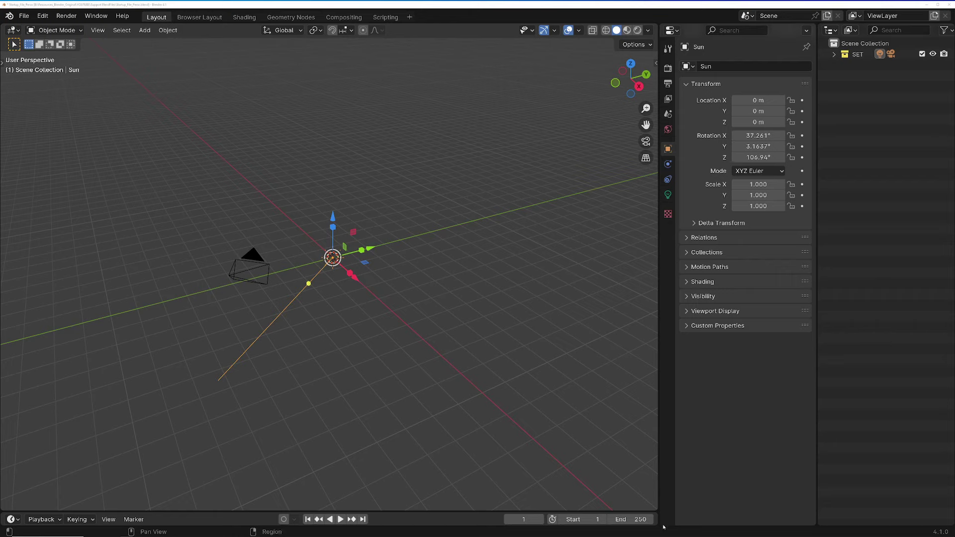
Step: Split a second editor off the Properties area, size it across the lower right, and show its editor types
drag(689, 519, 696, 401)
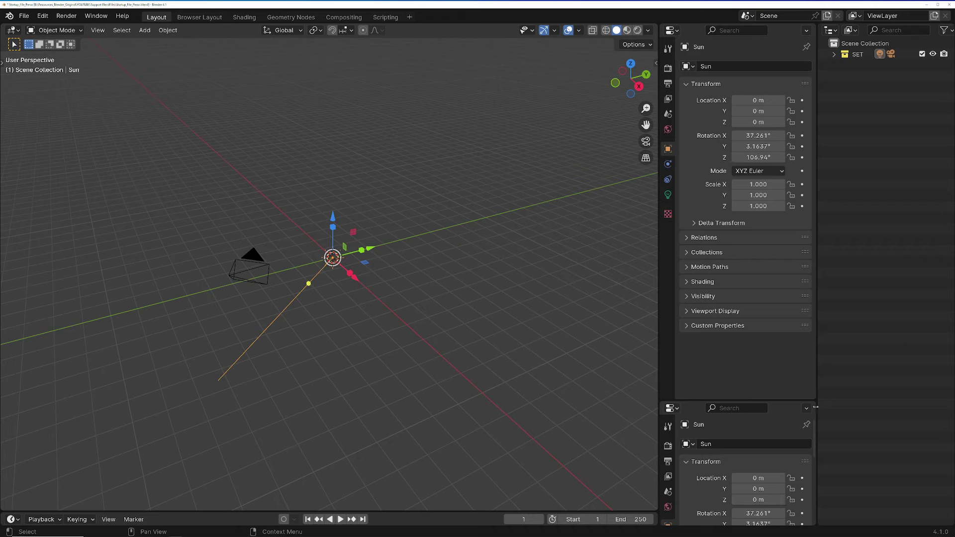
drag(812, 403, 886, 463)
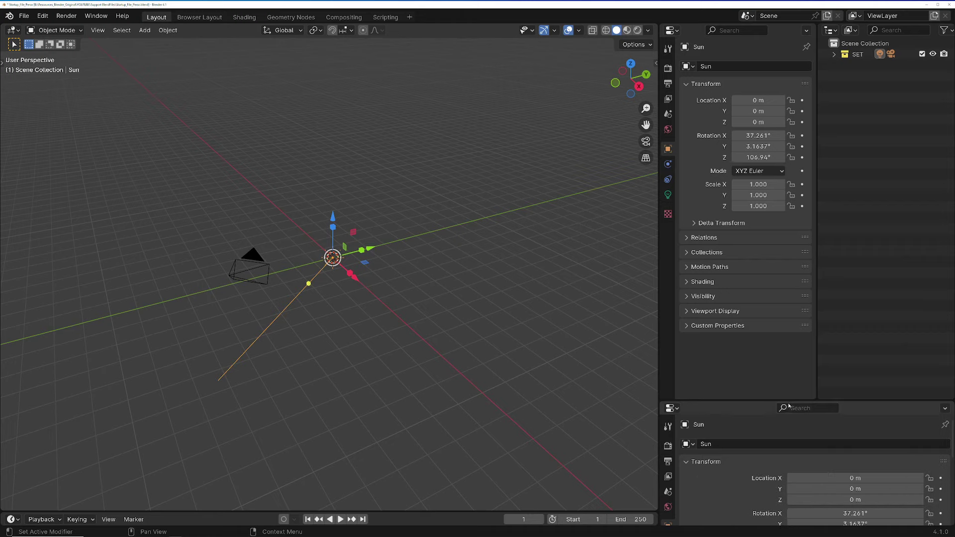
drag(790, 401, 790, 374)
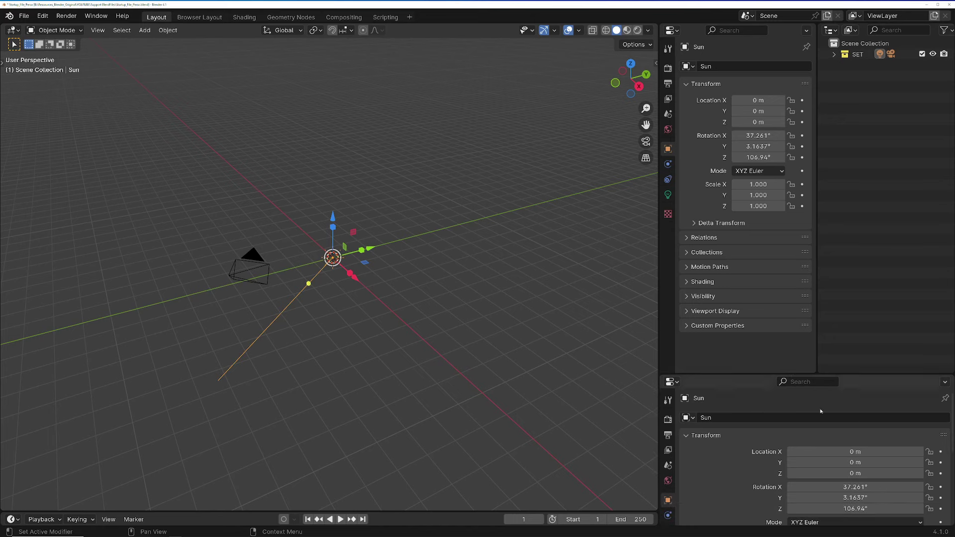
click(671, 381)
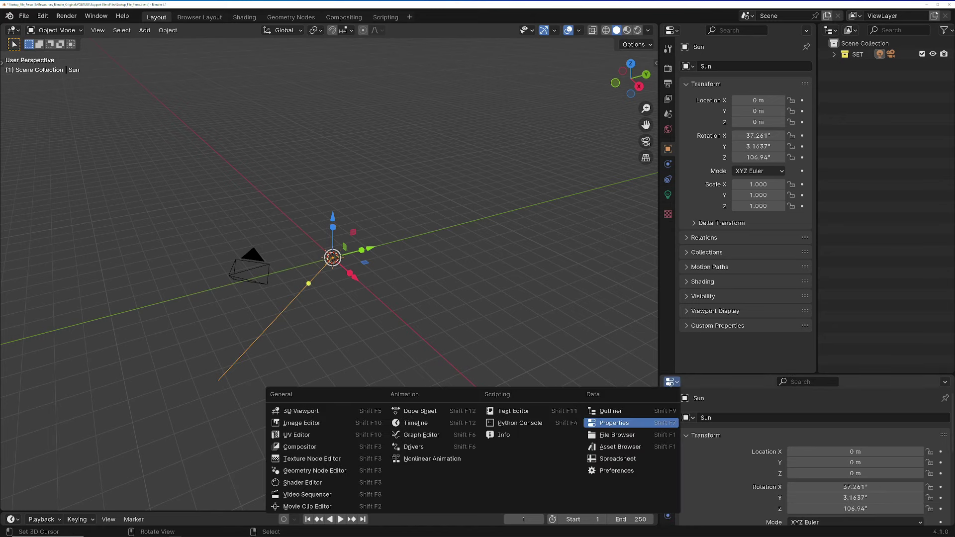
Step: Make the lower area a 3D viewport looking through the camera in Rendered shading, gizmo hidden
click(339, 411)
key(KP_0)
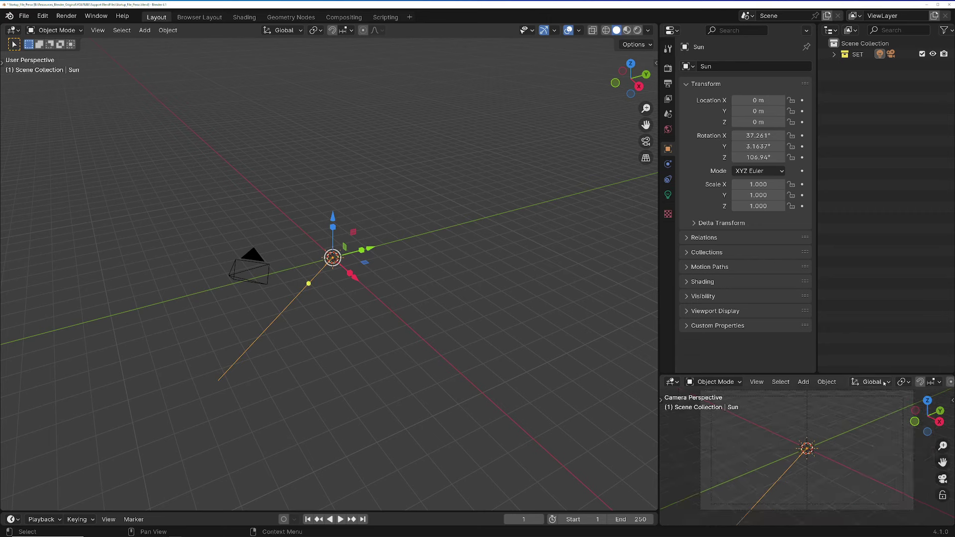
scroll(871, 382, down, 5)
click(935, 381)
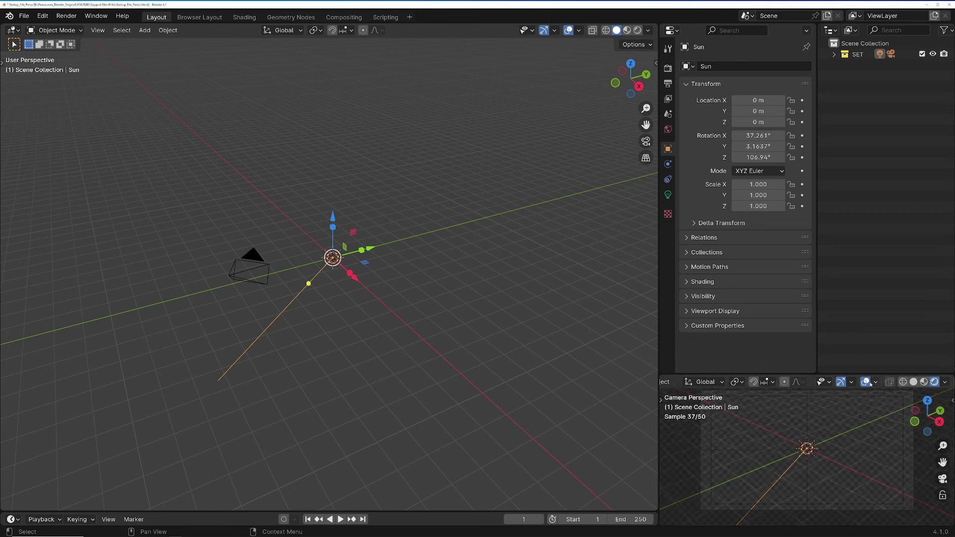
click(840, 382)
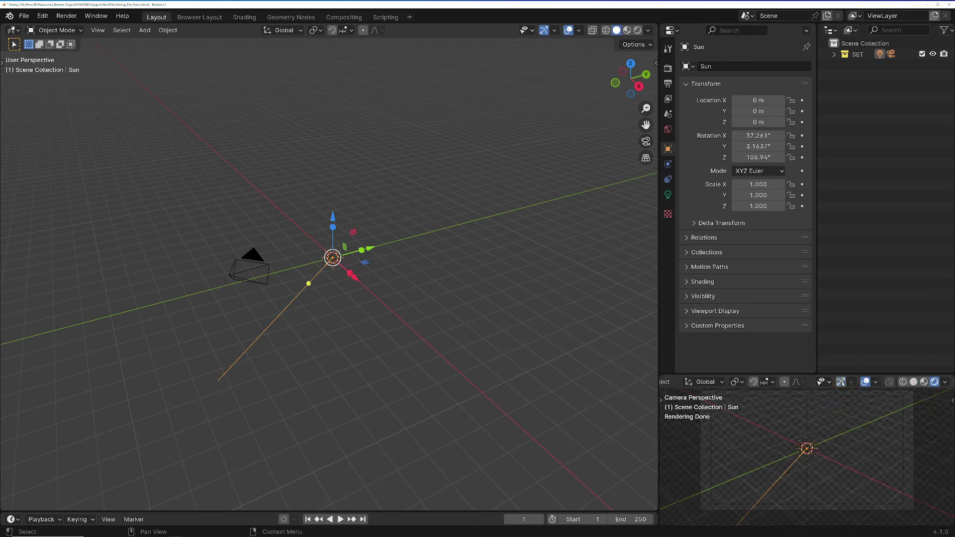
Step: Turn off Text Info, 3D Cursor, Extras, Origins and floor axes overlays, then reframe the camera preview
click(874, 382)
click(866, 381)
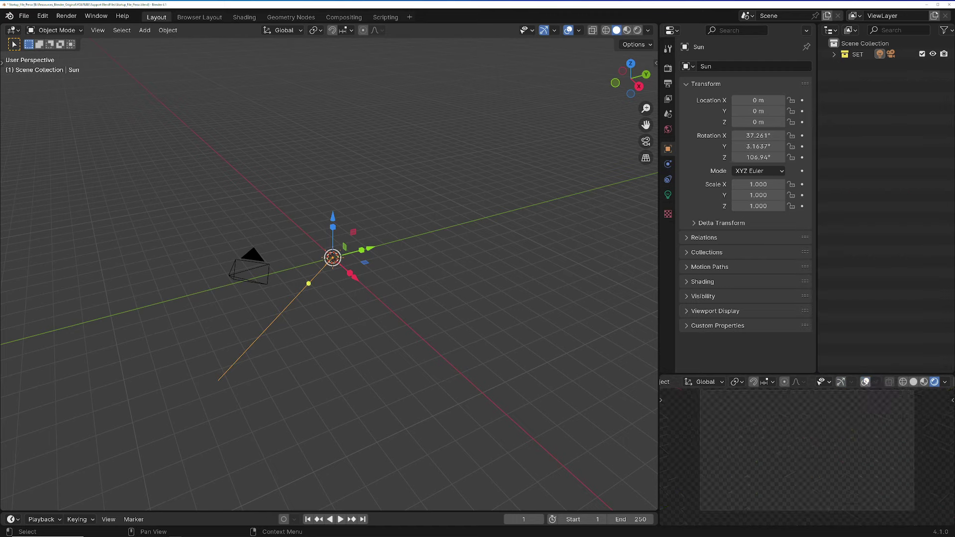
click(866, 381)
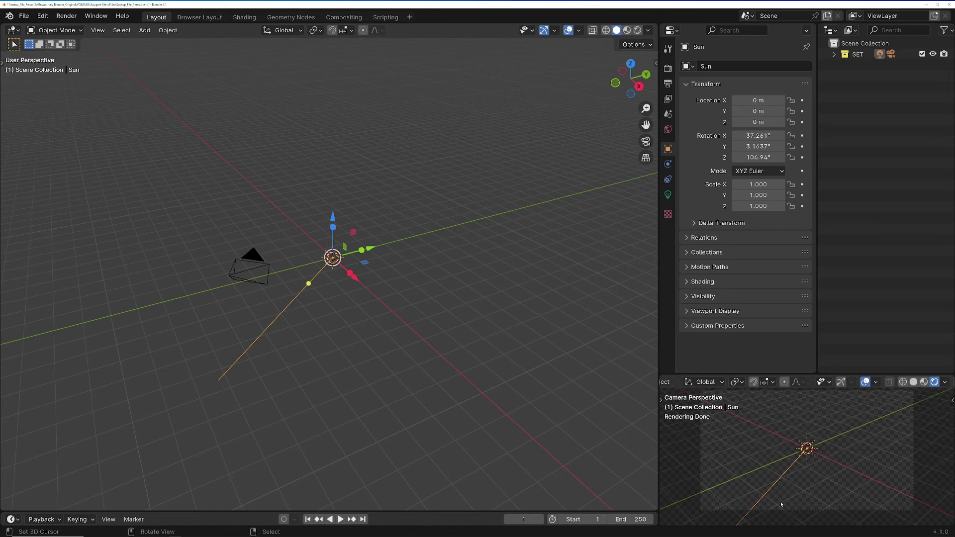
click(875, 382)
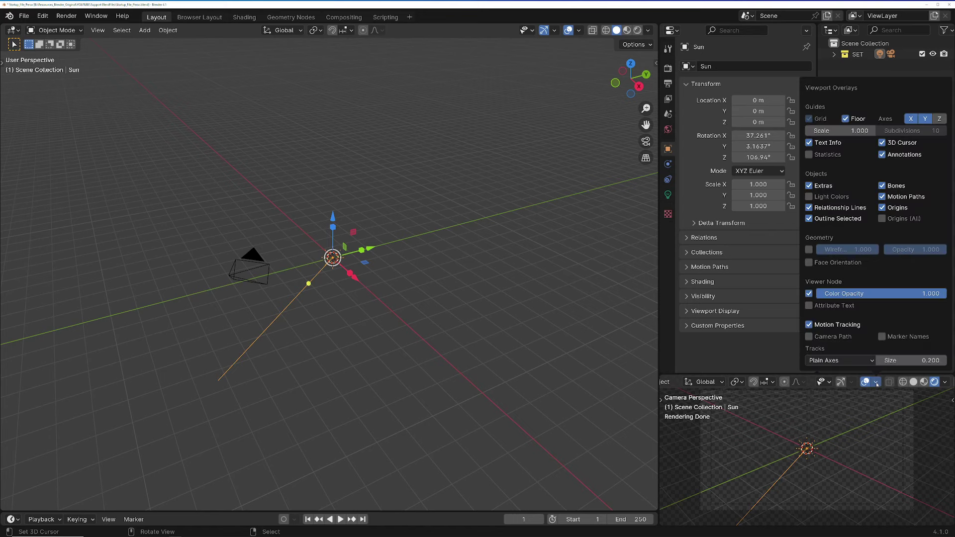
click(810, 143)
drag(882, 142, 829, 139)
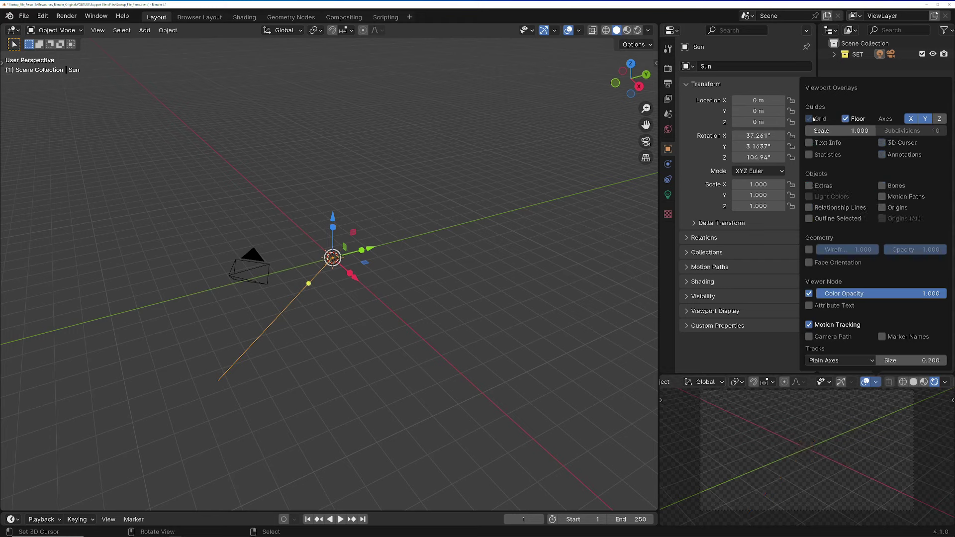
drag(911, 118, 925, 118)
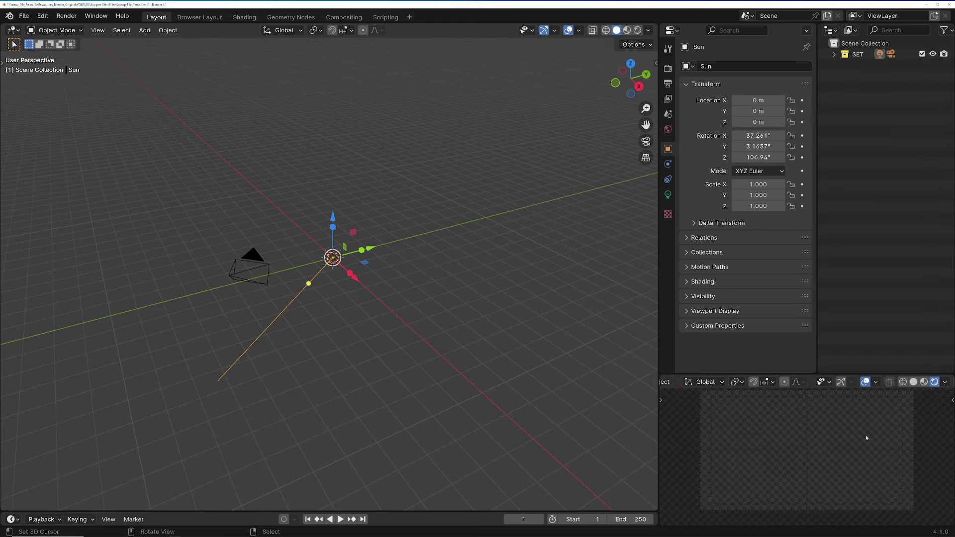
shift+middle_drag(857, 446, 824, 439)
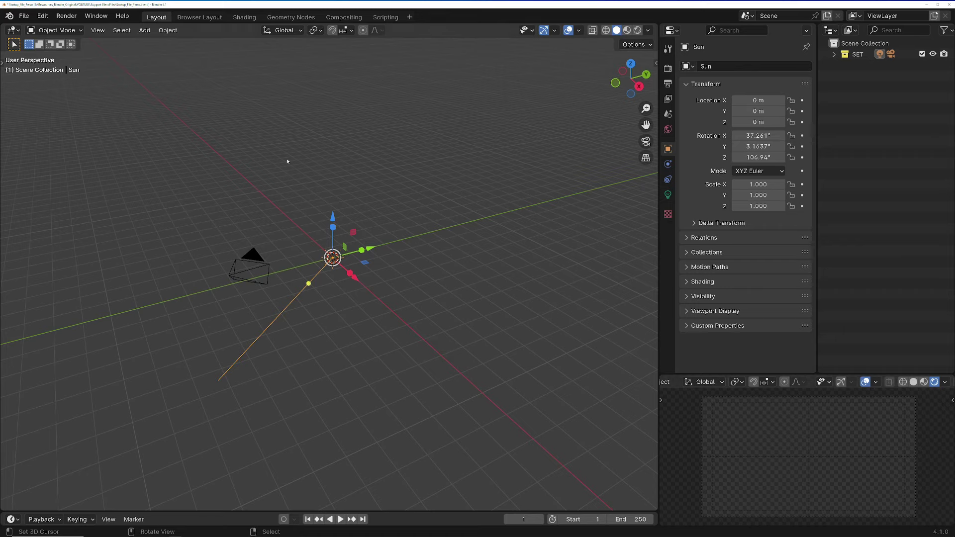
Step: Remove the lower-right camera preview and split the Properties column into two stacked editors
middle_drag(426, 282, 401, 239)
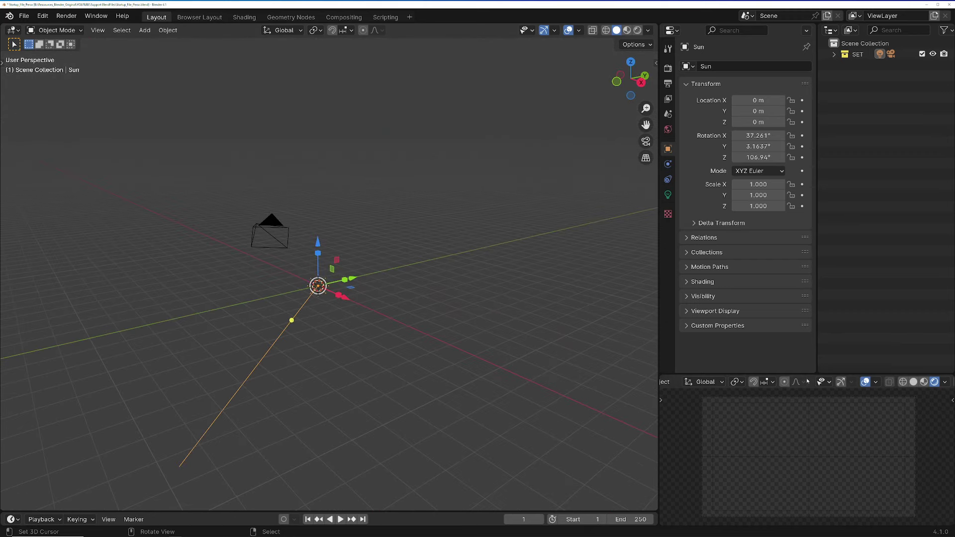
mouse_move(812, 371)
mouse_down()
mouse_move(819, 381)
mouse_move(836, 368)
mouse_up()
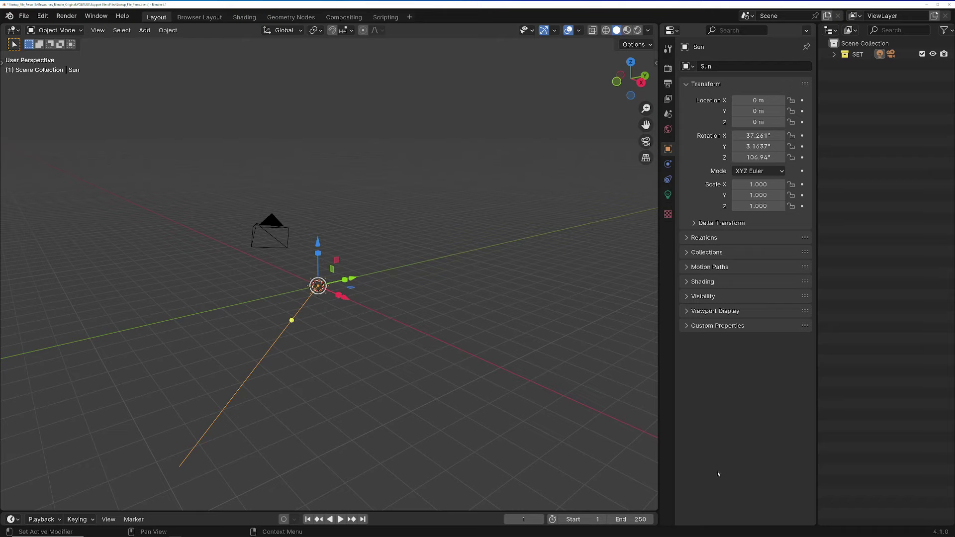
drag(662, 520, 667, 320)
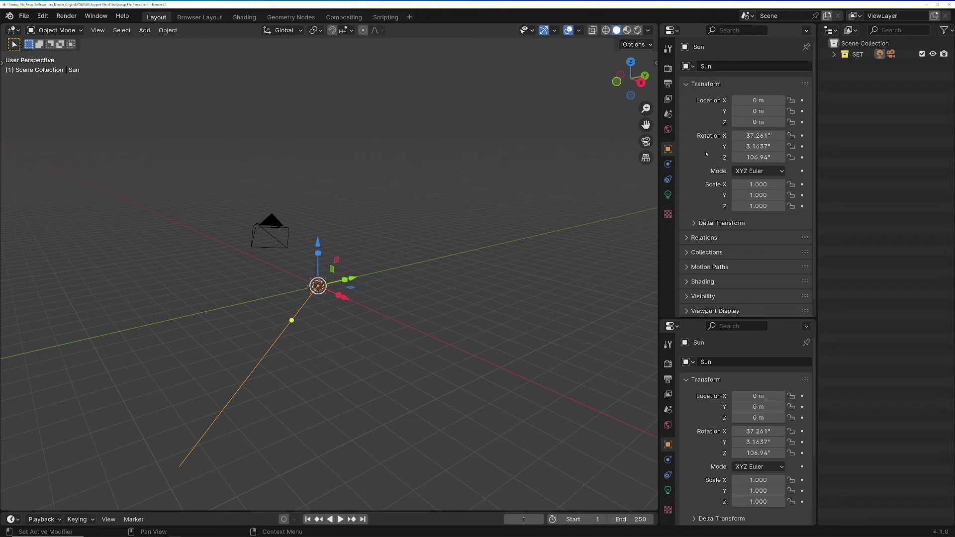
Step: Show Light and Render settings in extra stacked editors, then join them back into one Properties column
click(672, 491)
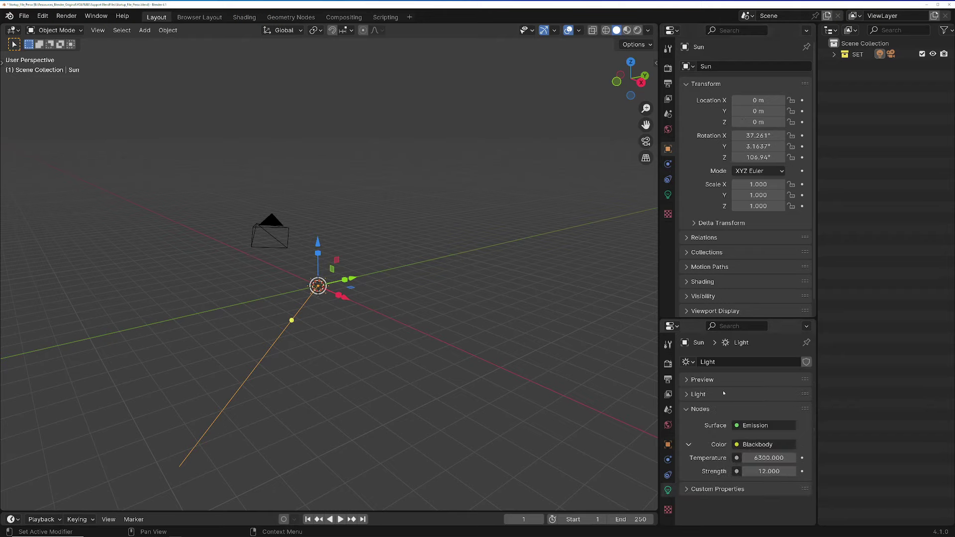
drag(662, 317, 666, 190)
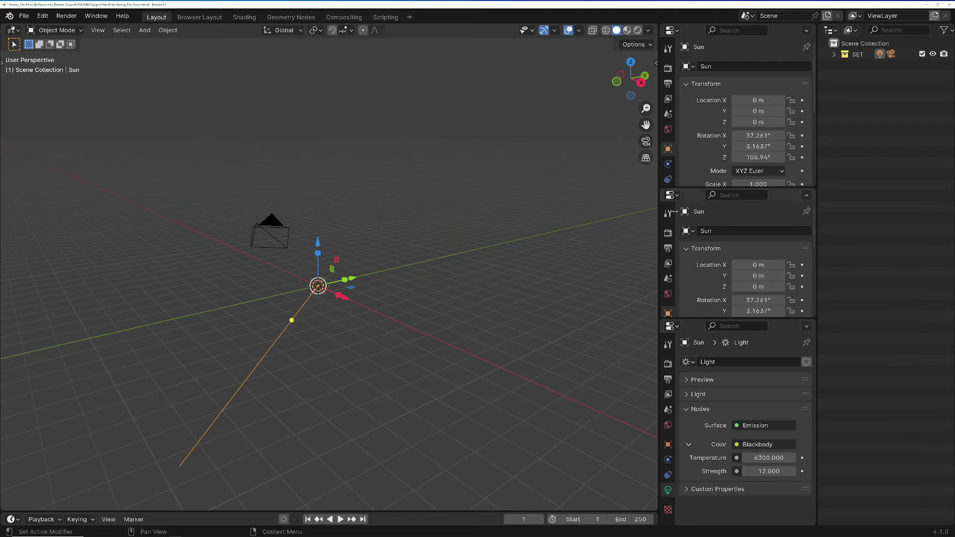
click(668, 232)
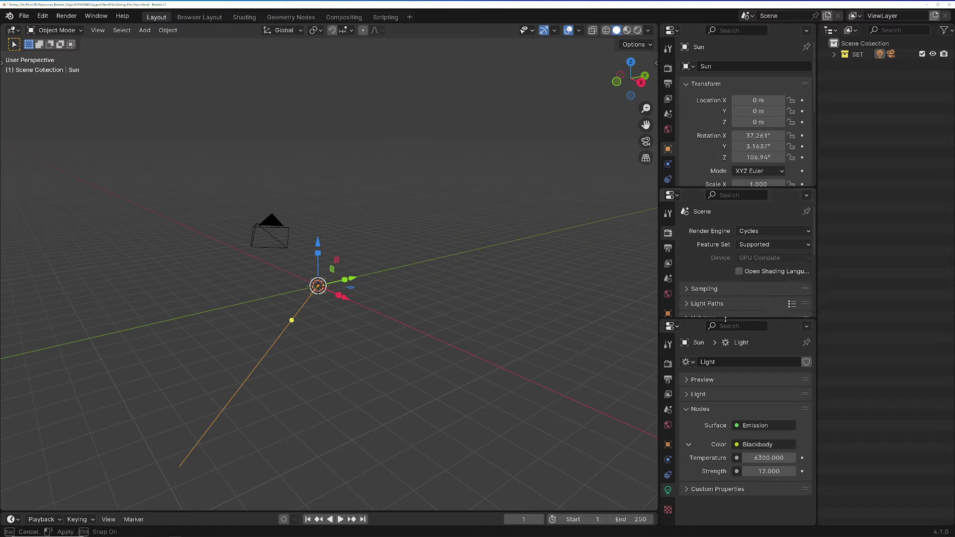
drag(726, 322, 728, 374)
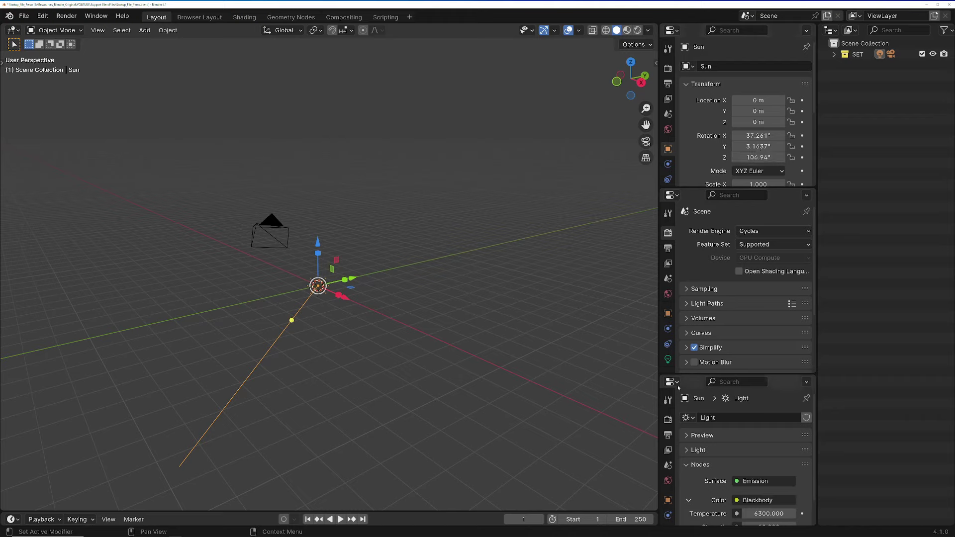
drag(662, 372, 664, 407)
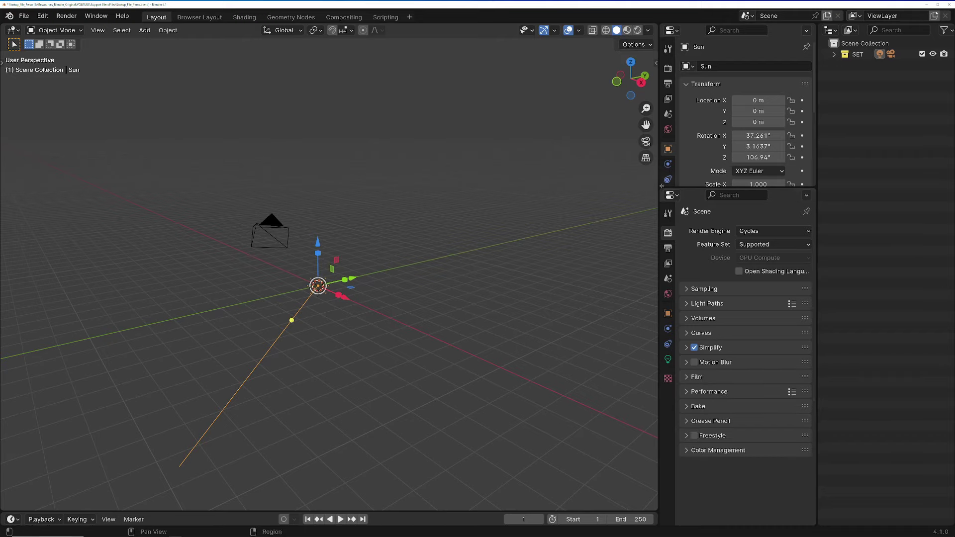
drag(661, 186, 700, 203)
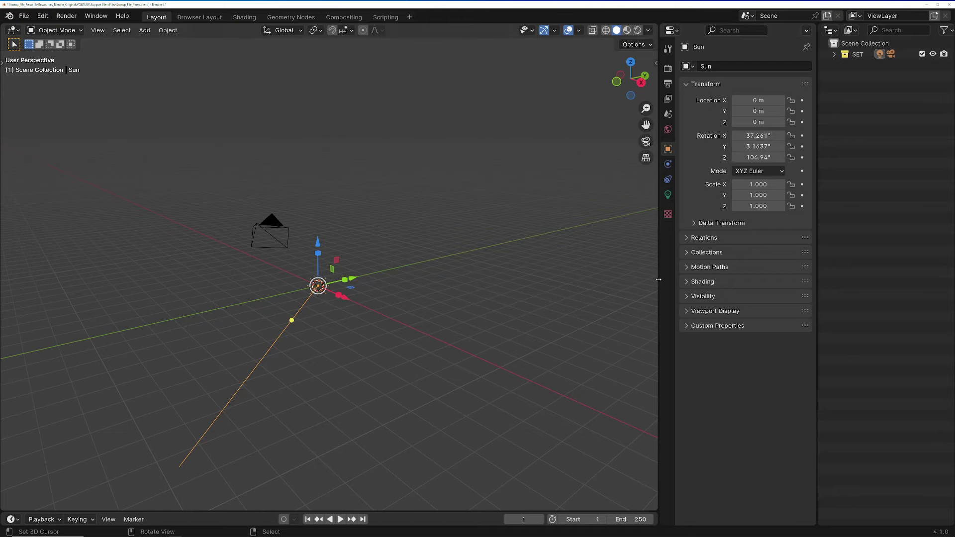
Step: Narrow the Properties column and shrink the timeline to a slim playback strip, widening the 3D view
drag(659, 280, 652, 211)
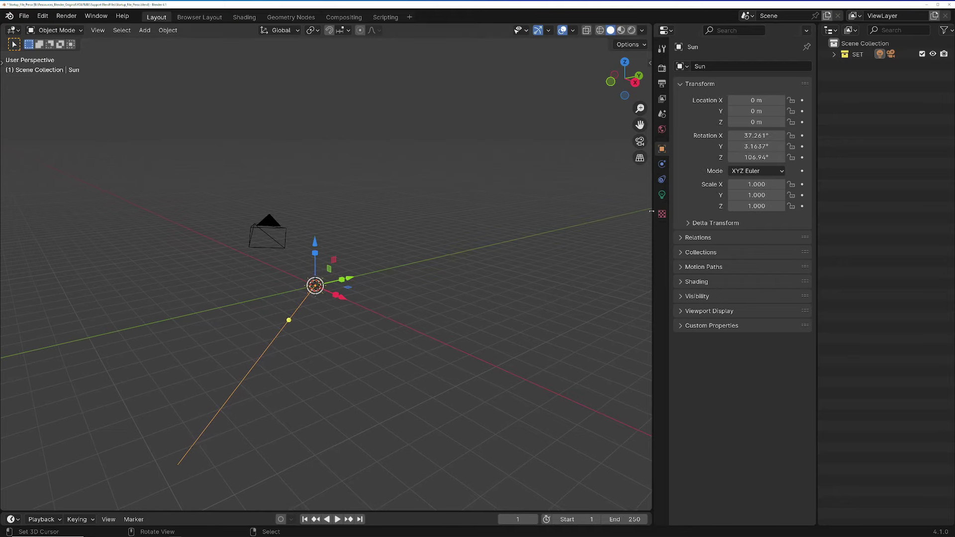
drag(653, 253, 680, 257)
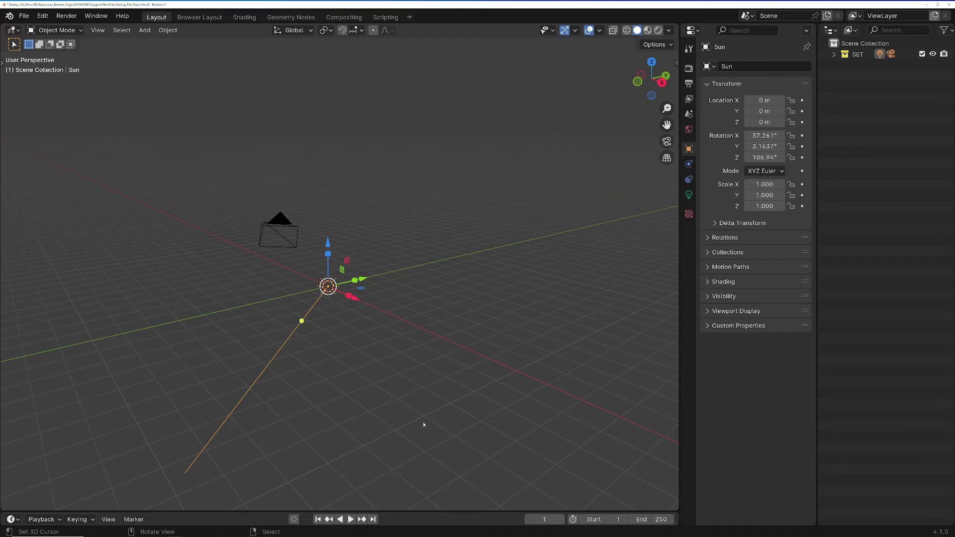
mouse_move(437, 510)
mouse_down()
mouse_move(451, 497)
mouse_move(452, 514)
mouse_move(462, 470)
mouse_move(459, 513)
mouse_up()
drag(478, 512, 480, 464)
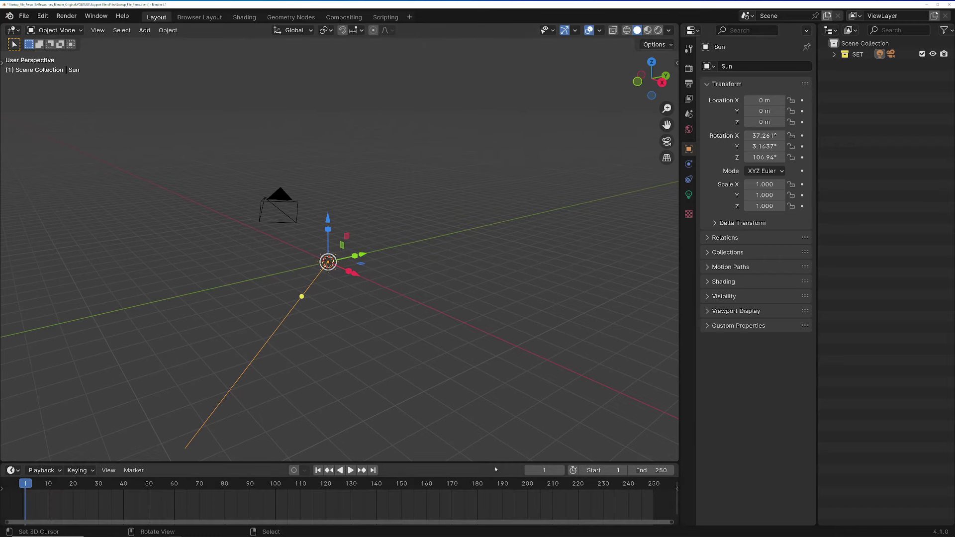
drag(494, 462, 493, 512)
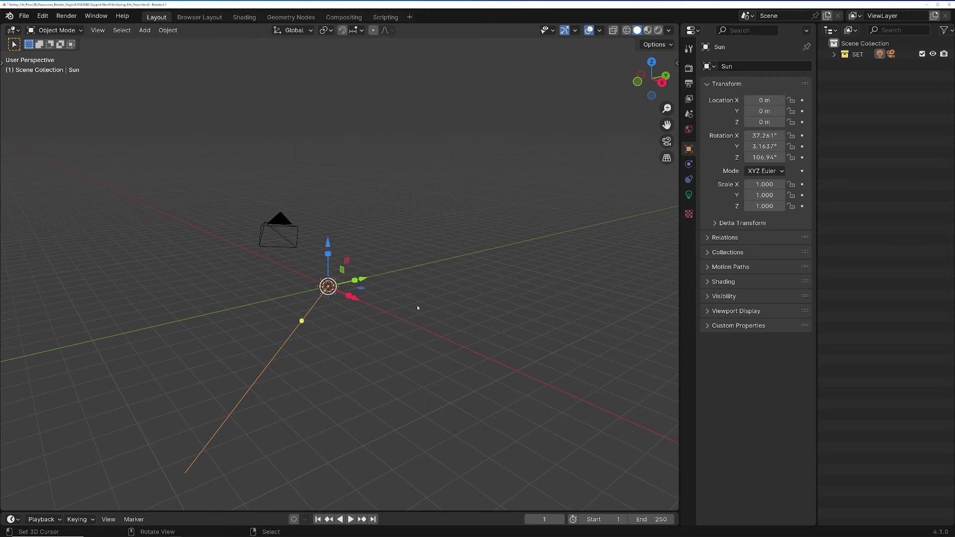
middle_drag(416, 308, 402, 325)
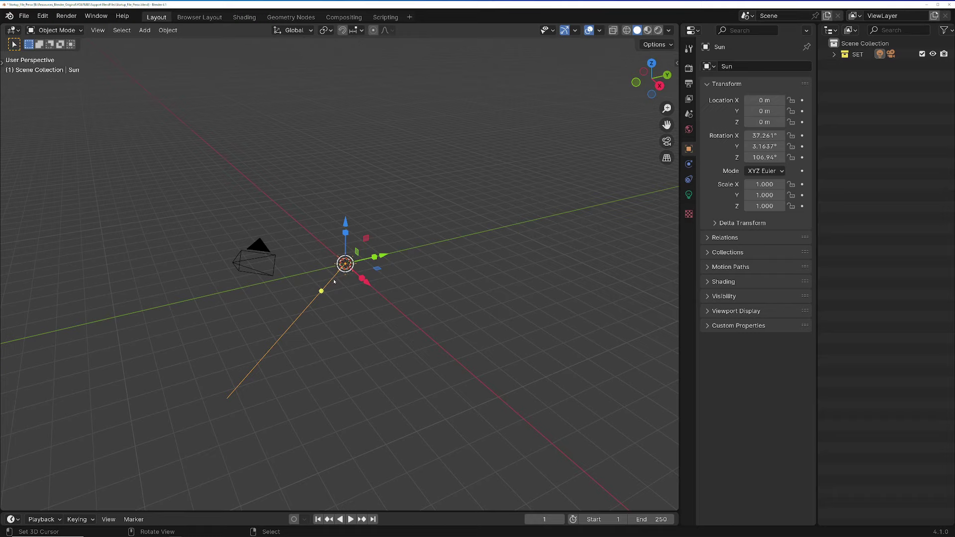
Step: Move the light up off the world origin and make it a Sun light (strength 1.000, angle 11.4°)
click(689, 194)
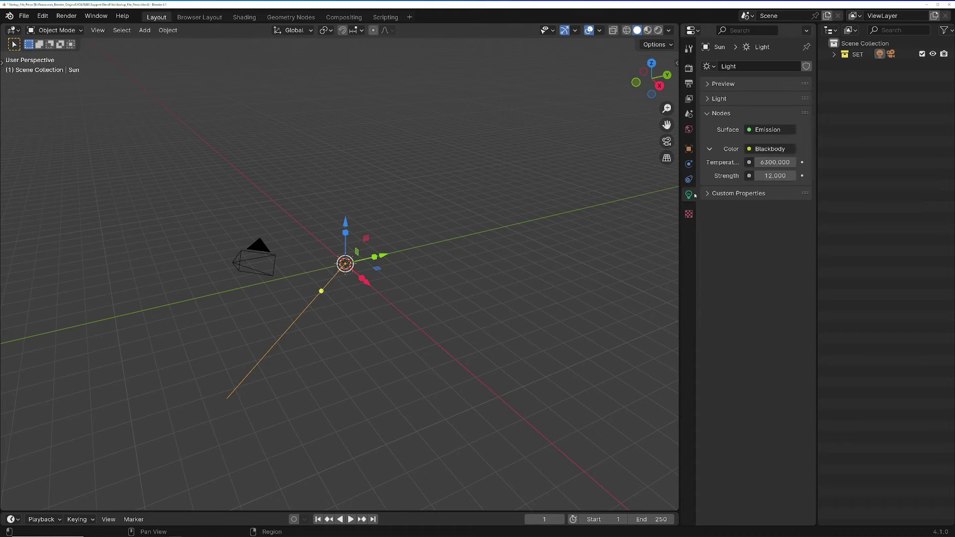
click(717, 98)
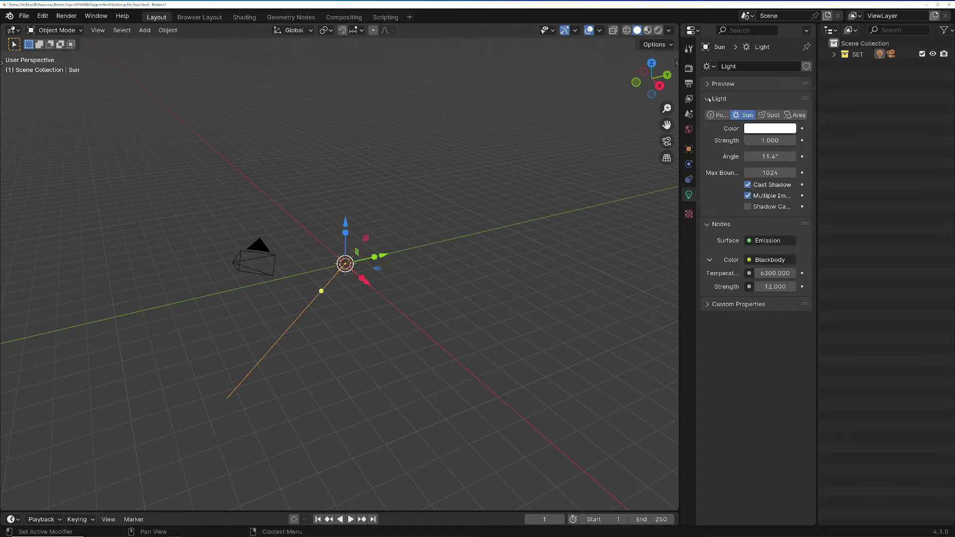
click(716, 115)
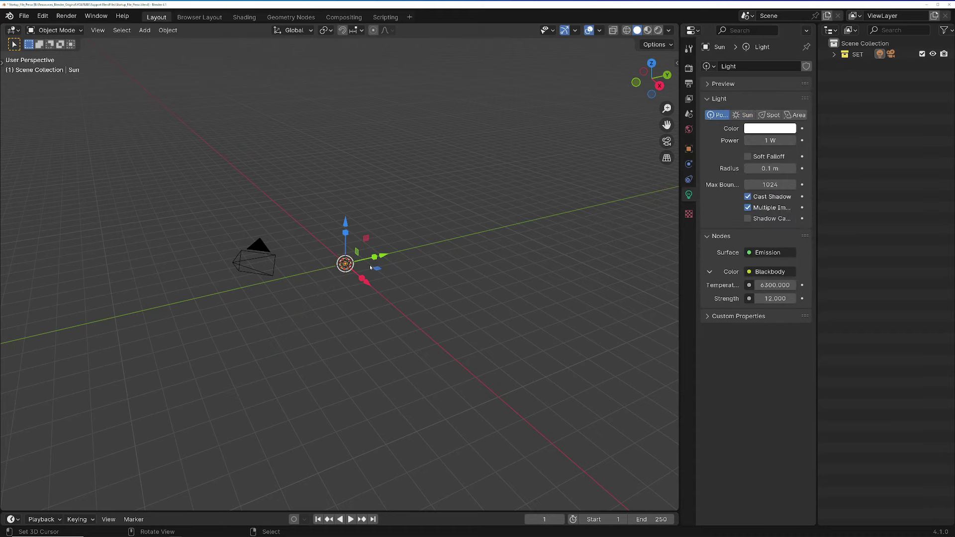
middle_drag(370, 268, 348, 269)
key(g)
click(475, 251)
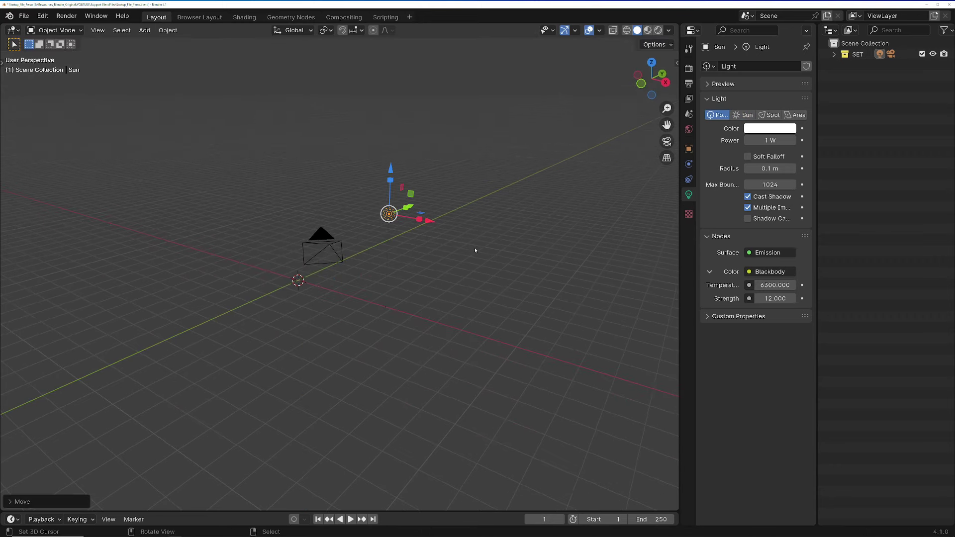
middle_drag(475, 251, 423, 259)
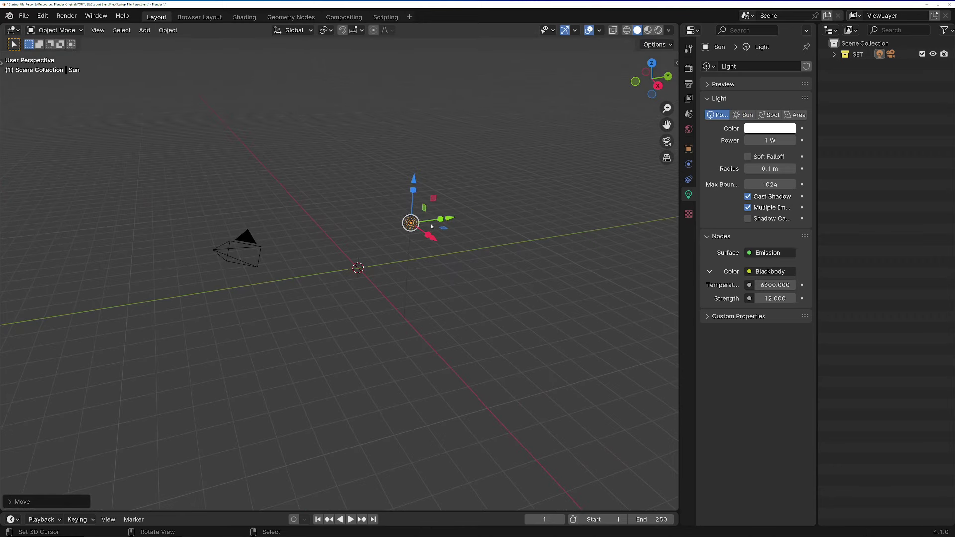
click(743, 115)
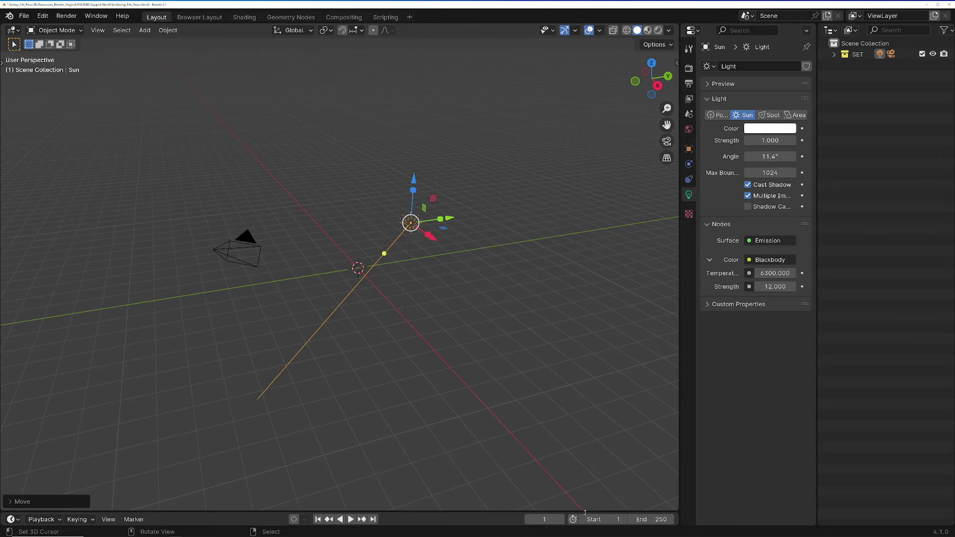
Step: Add a Shader Editor below the 3D view framing the Sun's 6300 Blackbody, 12.000 Emission and Light Output nodes
drag(675, 508, 630, 234)
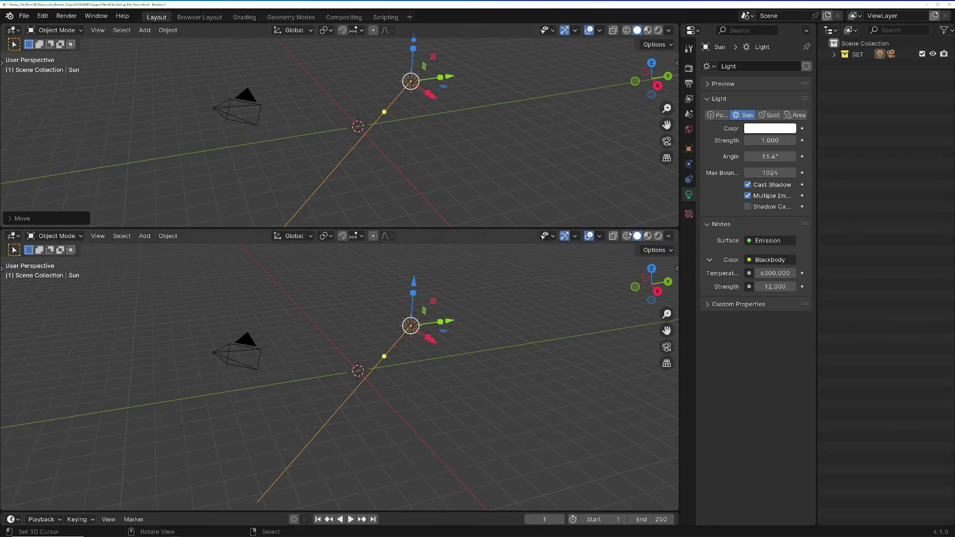
click(13, 236)
click(30, 348)
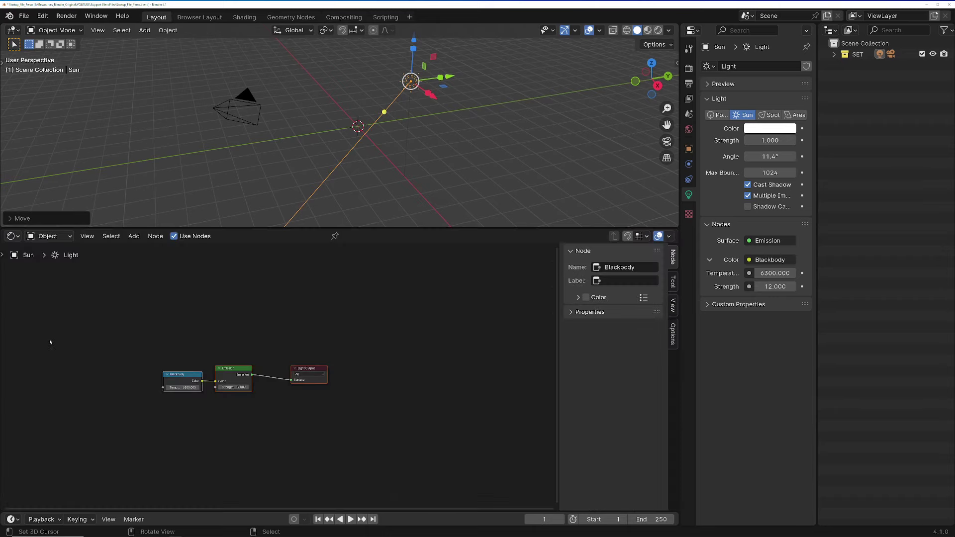
key(Home)
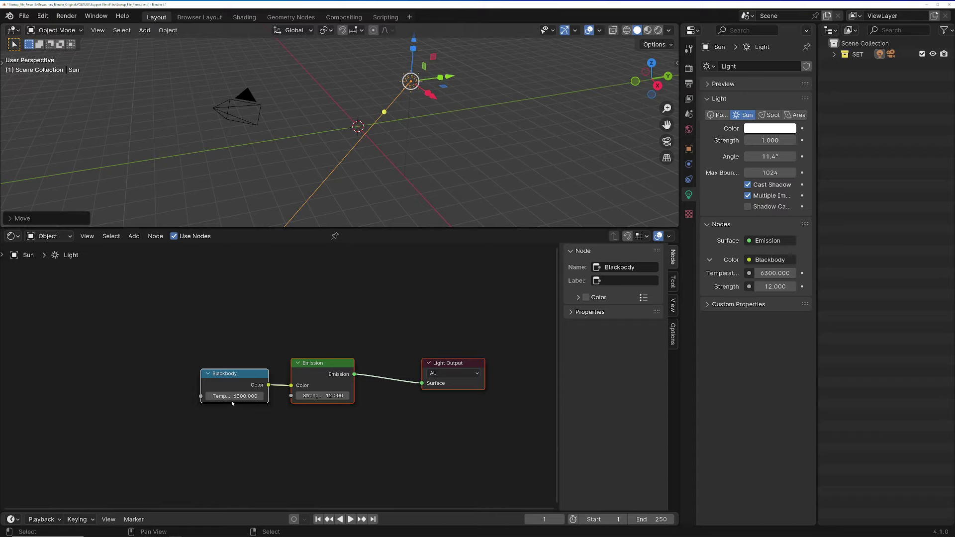
click(235, 374)
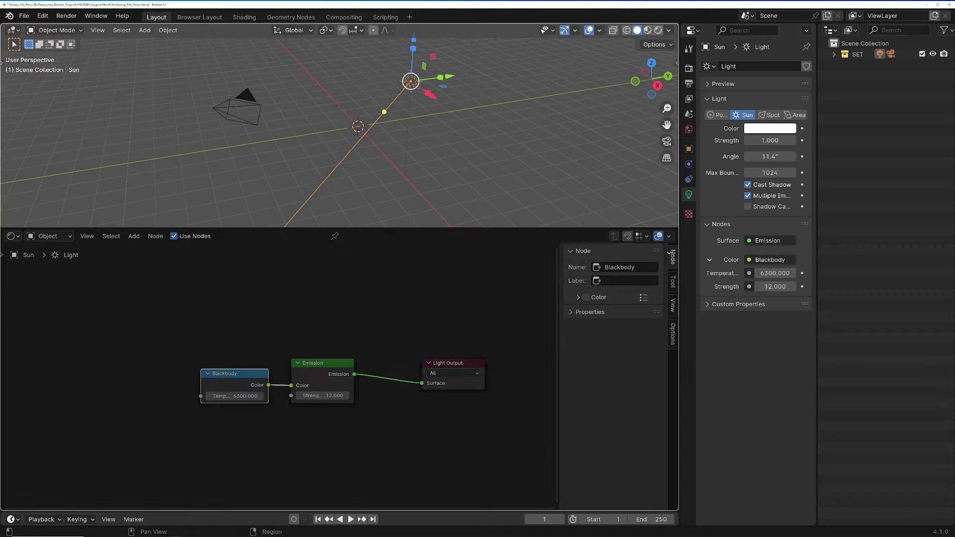
Step: Join the Shader Editor back into the 3D viewport
drag(677, 224, 601, 285)
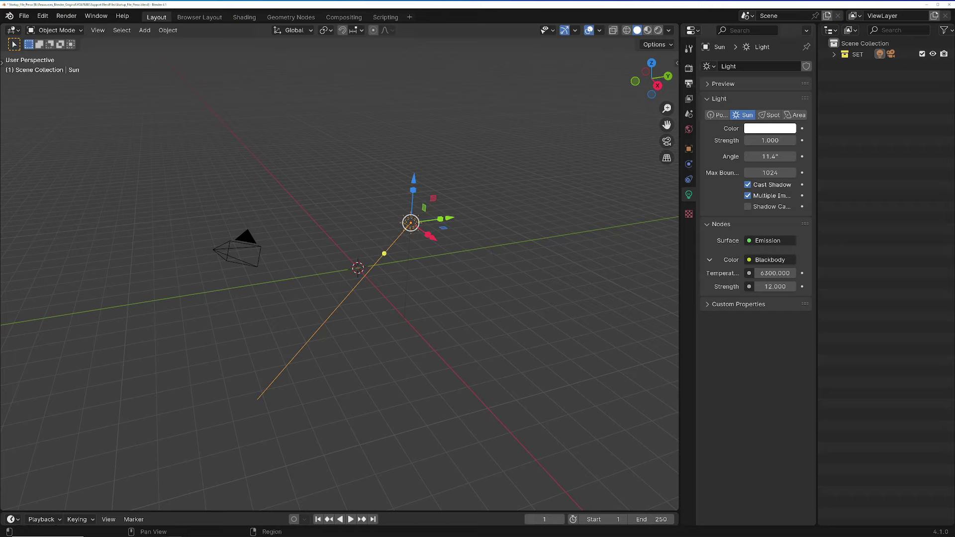
Step: Show the Cycles render settings, keep the Supported feature set, and expand Sampling
click(688, 68)
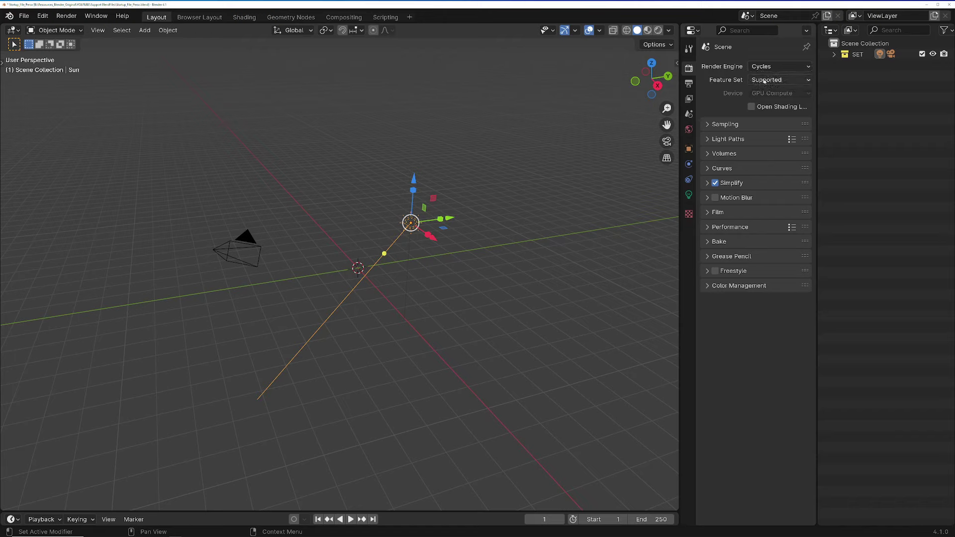
click(771, 82)
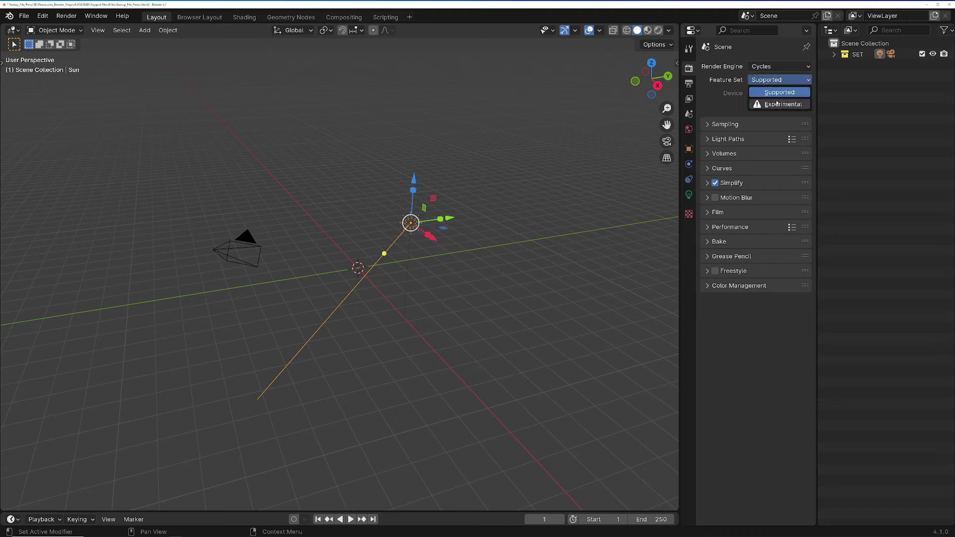
click(776, 92)
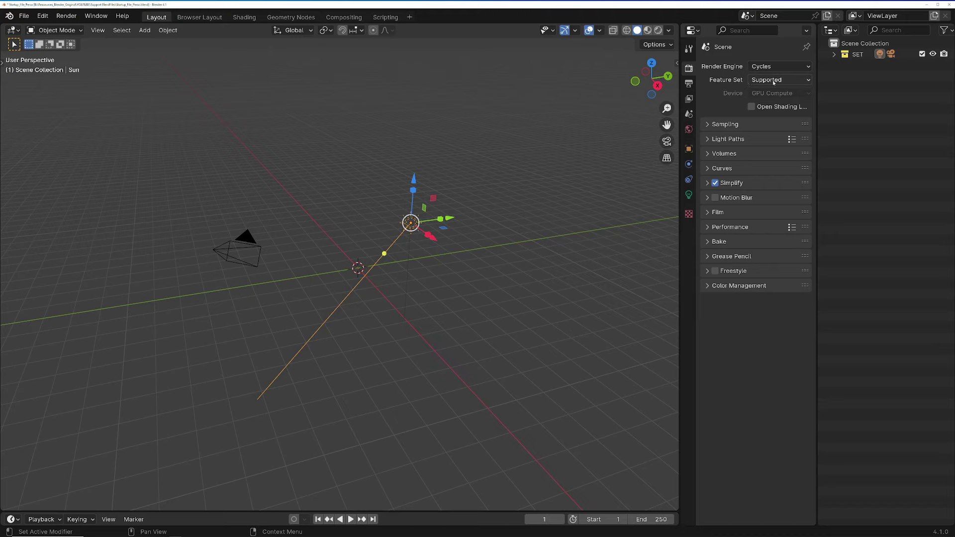
click(707, 124)
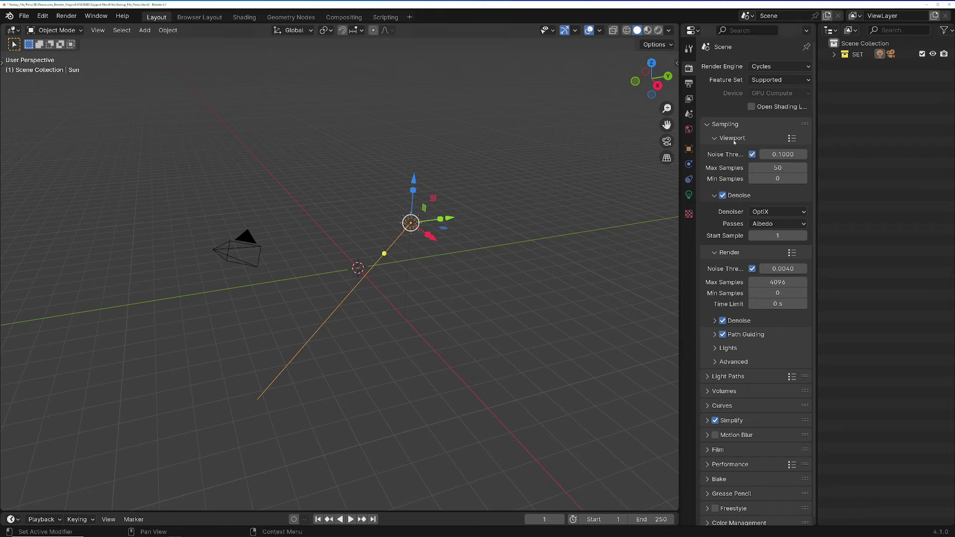
Step: Keep viewport Denoise Passes at Albedo and expand the final-render Denoise settings
click(773, 224)
click(716, 321)
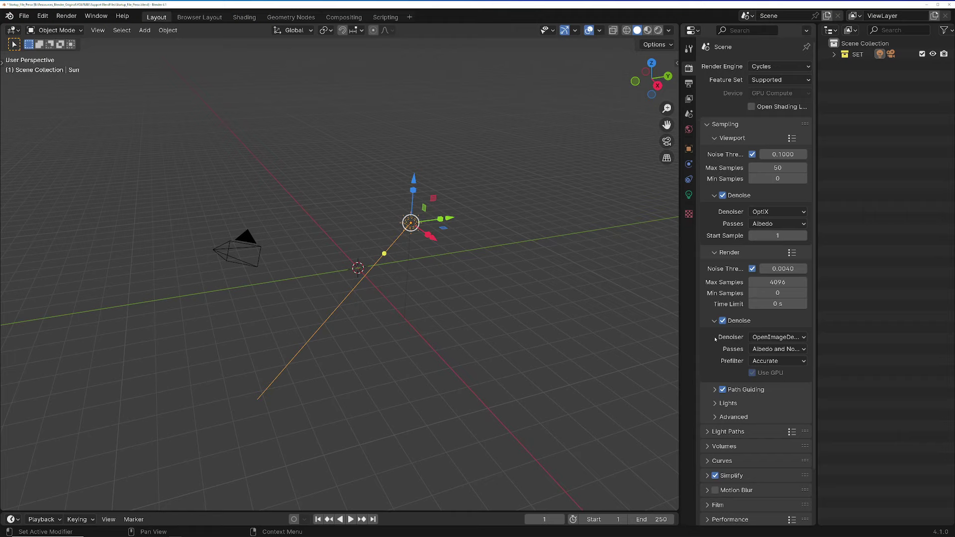
Step: Review Light Paths bounces: Total 8, Diffuse 4, Glossy 4, Transmission 8, Transparent 8
click(709, 125)
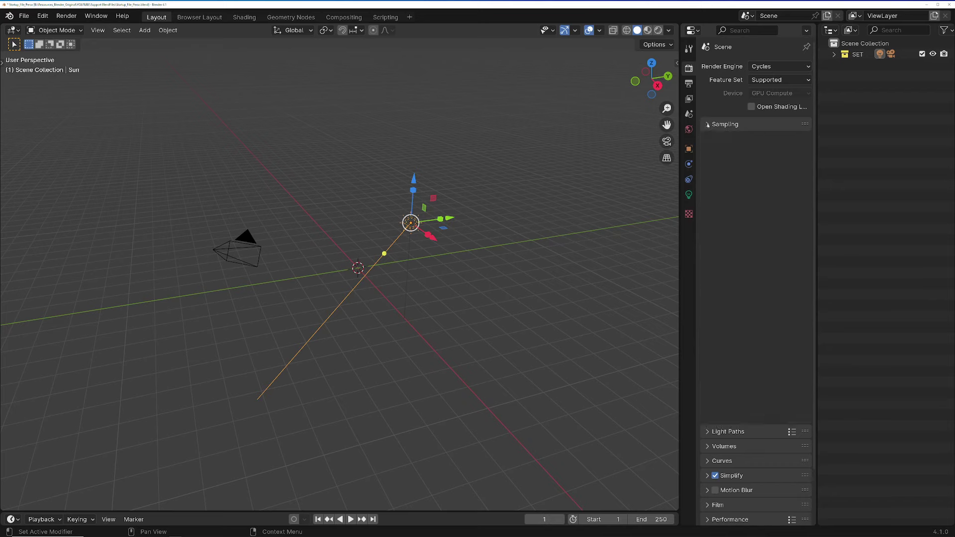
click(708, 140)
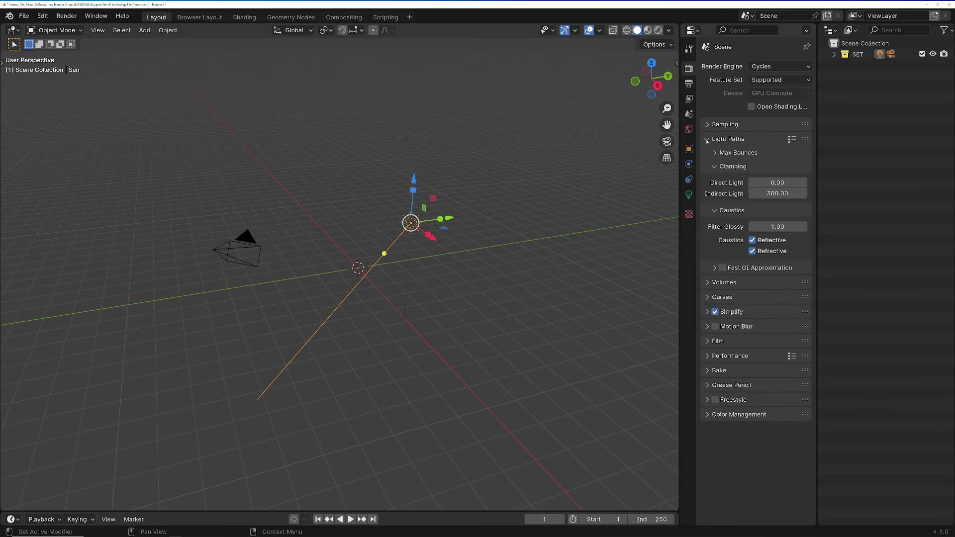
click(716, 154)
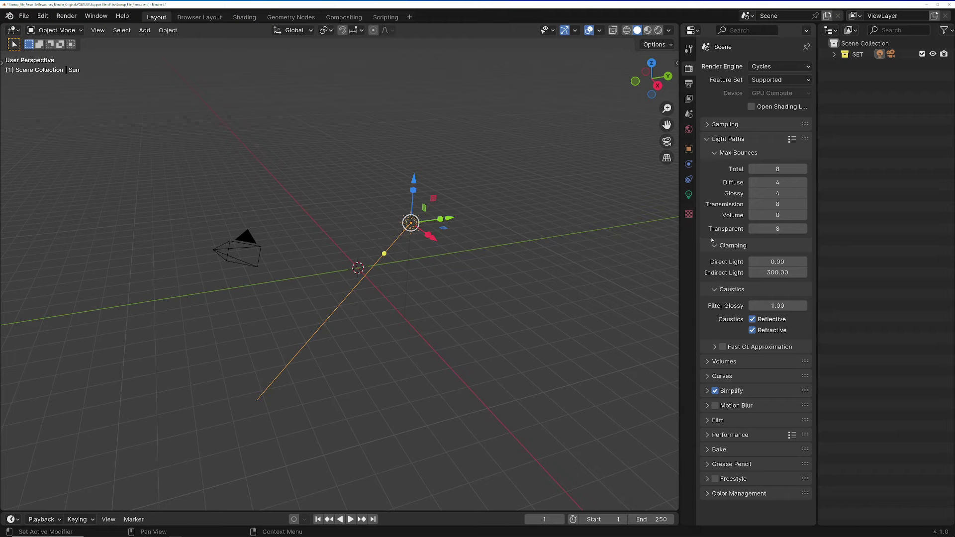
click(714, 153)
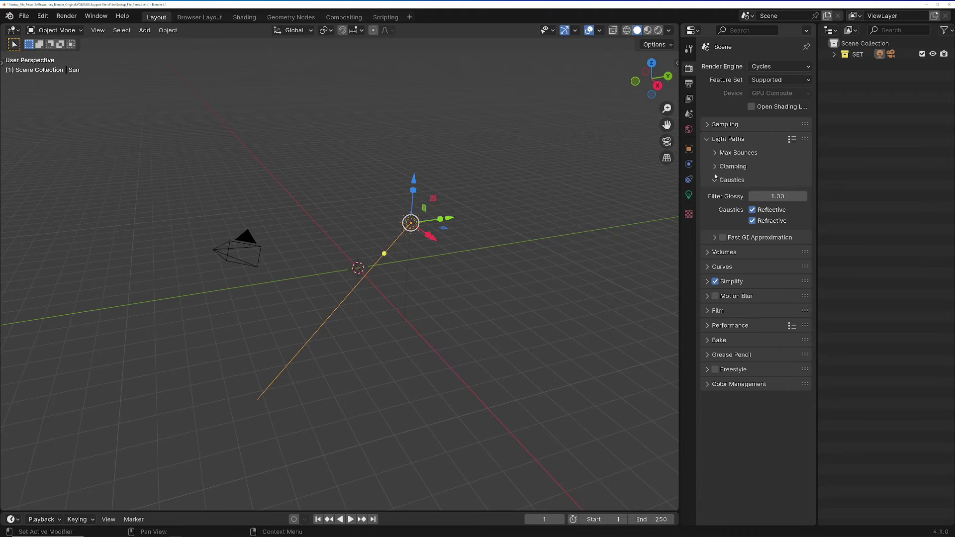
Step: Fold away Light Paths and raise Simplify Viewport Max Subdivision to 6
click(714, 182)
click(712, 140)
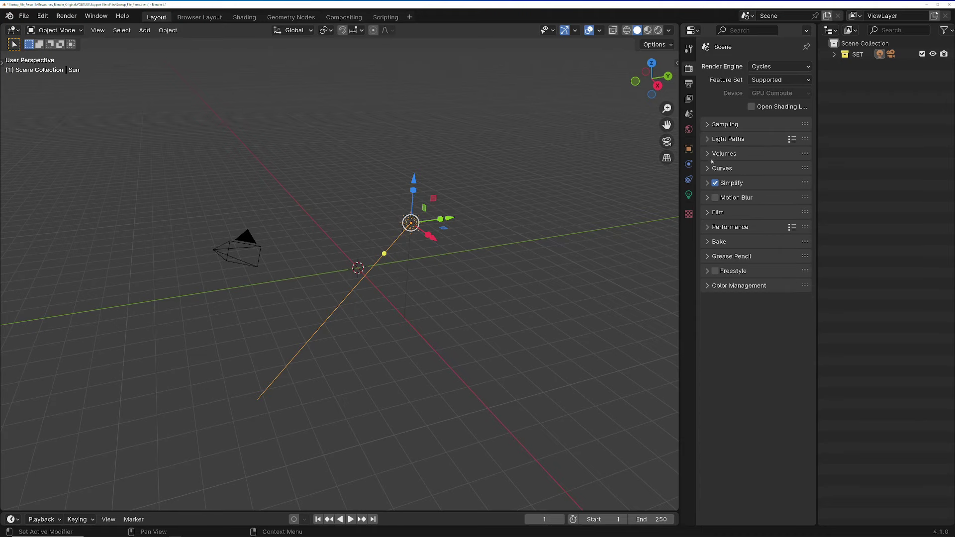
click(707, 183)
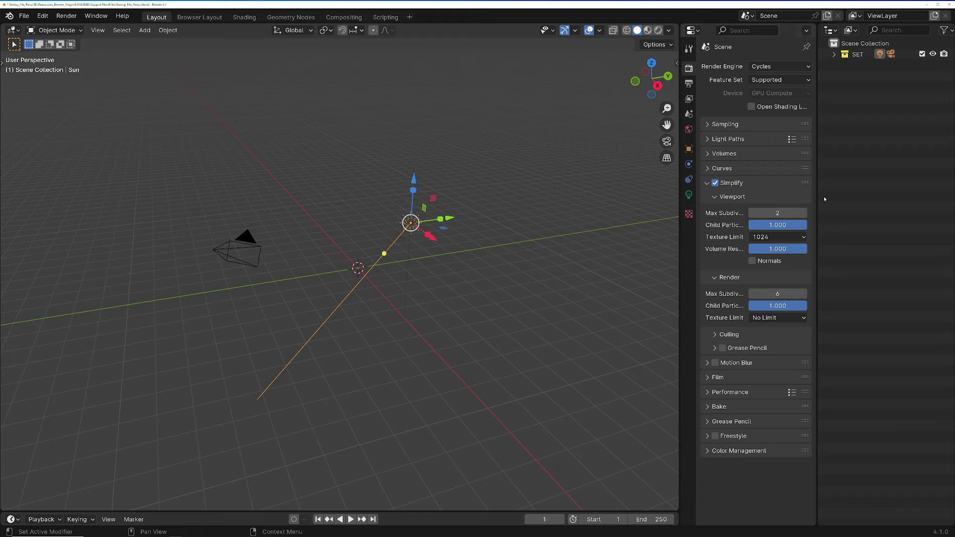
click(803, 213)
click(803, 213)
Step: Fold Simplify and check the Film panel's Transparent option
click(706, 184)
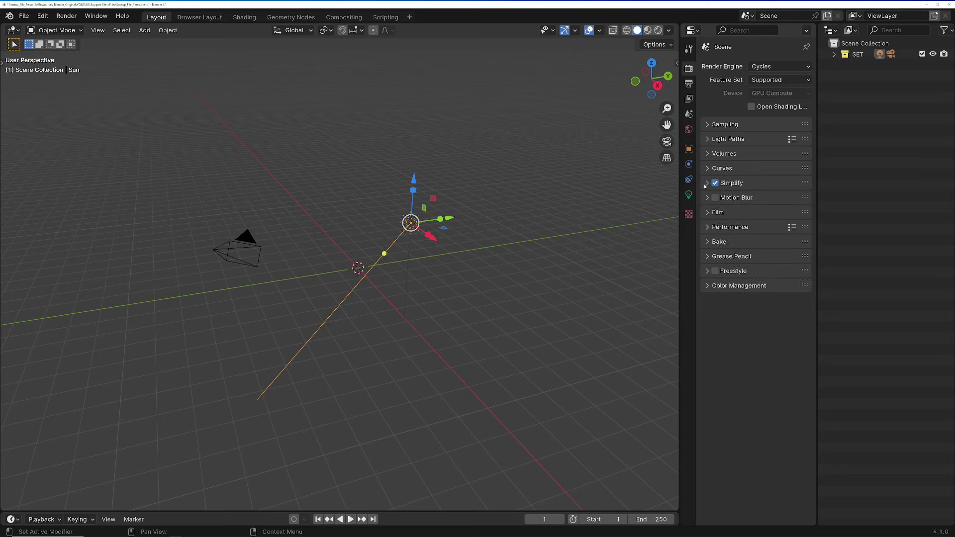
click(708, 213)
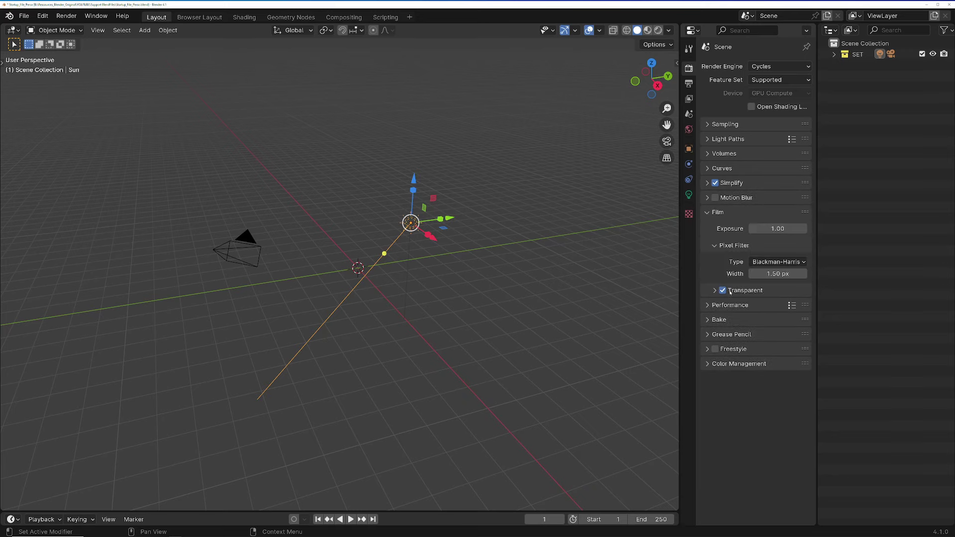
click(714, 292)
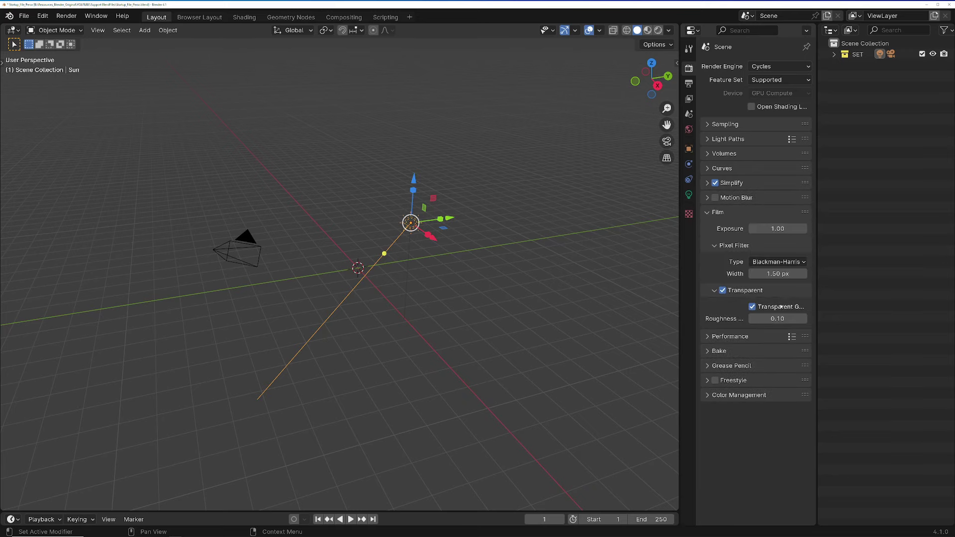
click(714, 292)
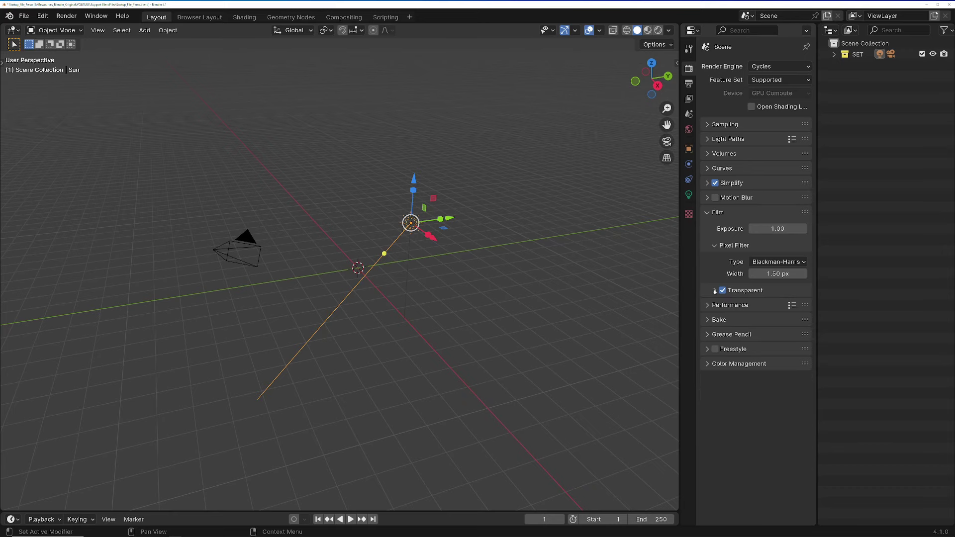
Step: Preview the camera view in Rendered shading, then return to Solid shading
key(KP_0)
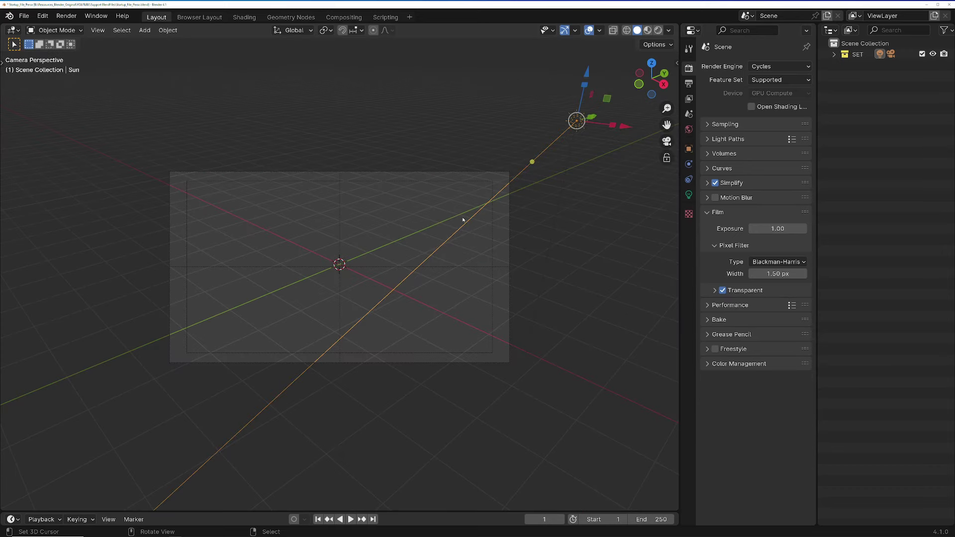
click(658, 30)
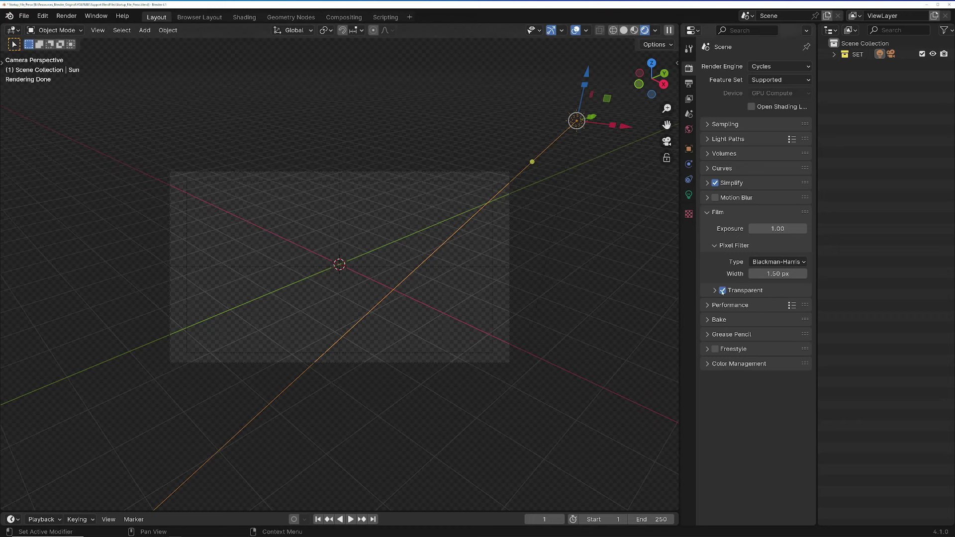
click(707, 213)
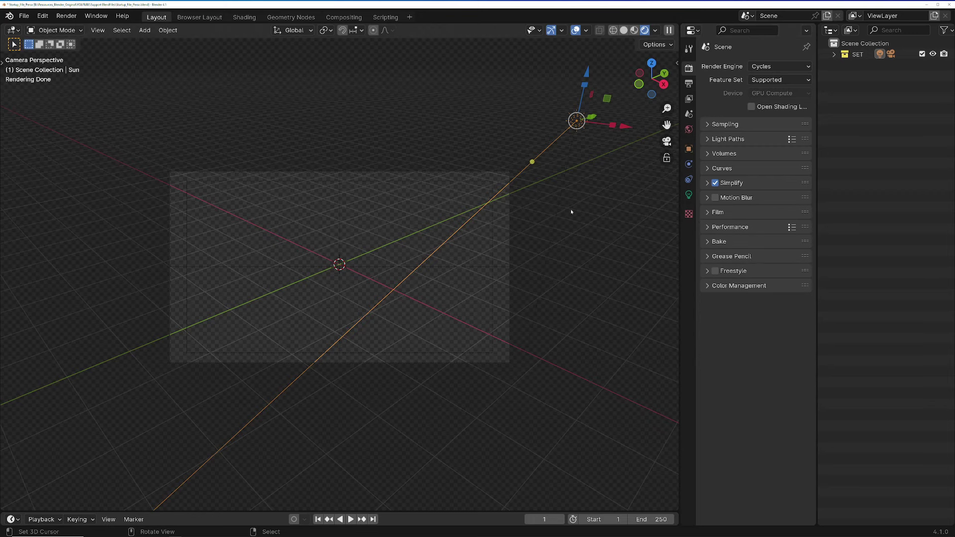
click(623, 29)
middle_drag(605, 115, 737, 201)
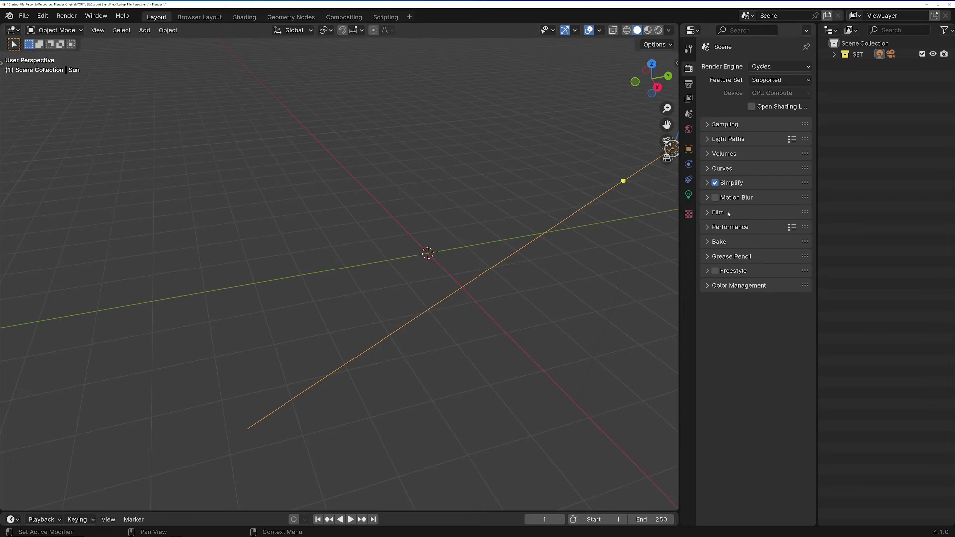
Step: Review the Performance settings with 2048 tile size from the camera view
click(714, 227)
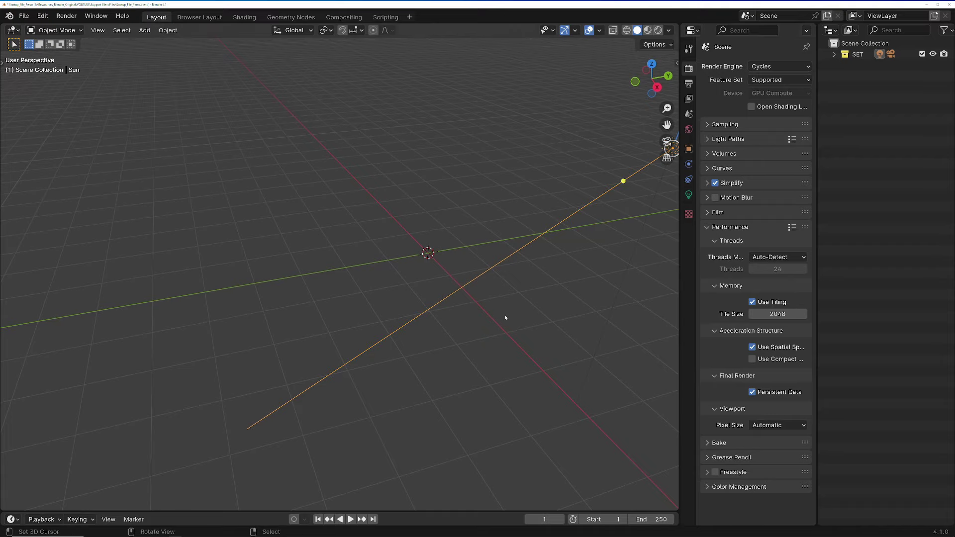
key(KP_0)
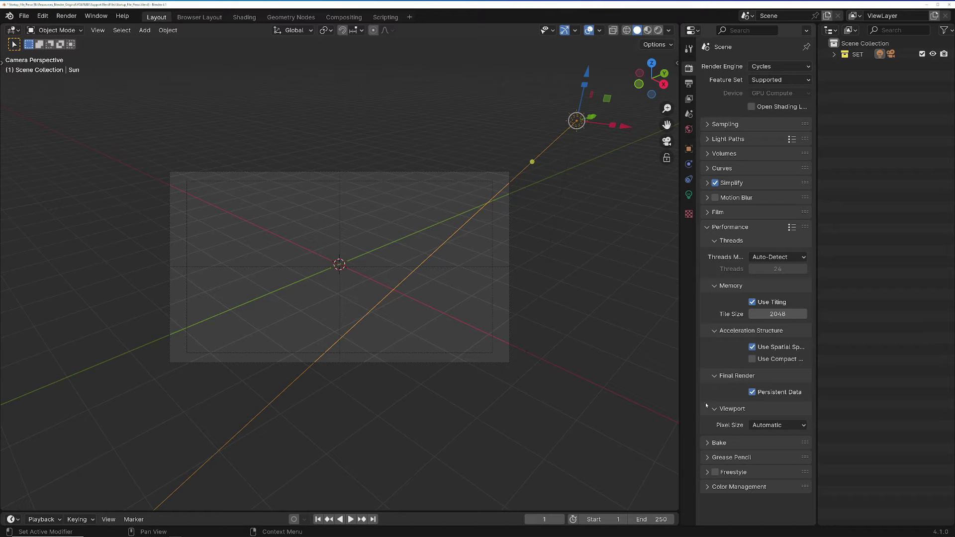
click(715, 377)
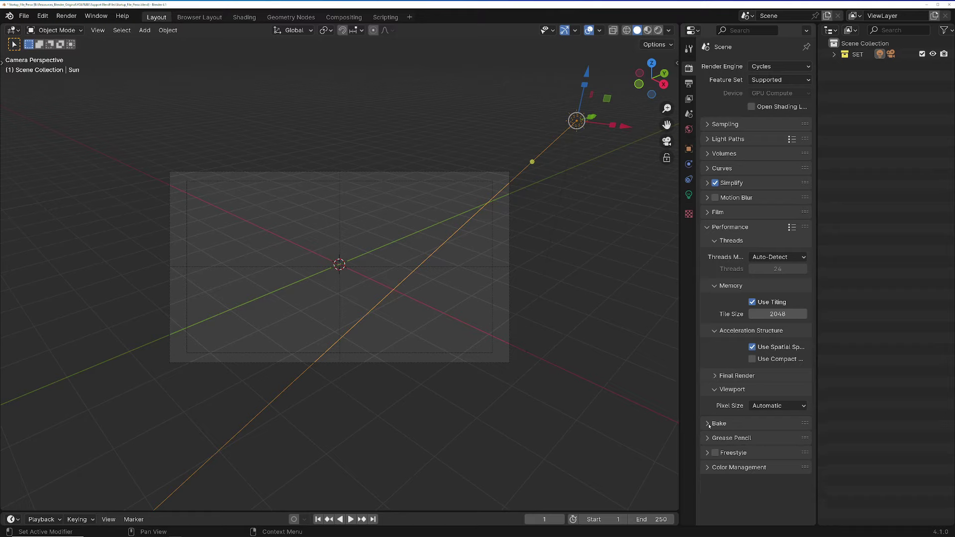
Step: Expand Color Management showing sRGB, AgX, Look None, exposure 0 and gamma 1
click(707, 468)
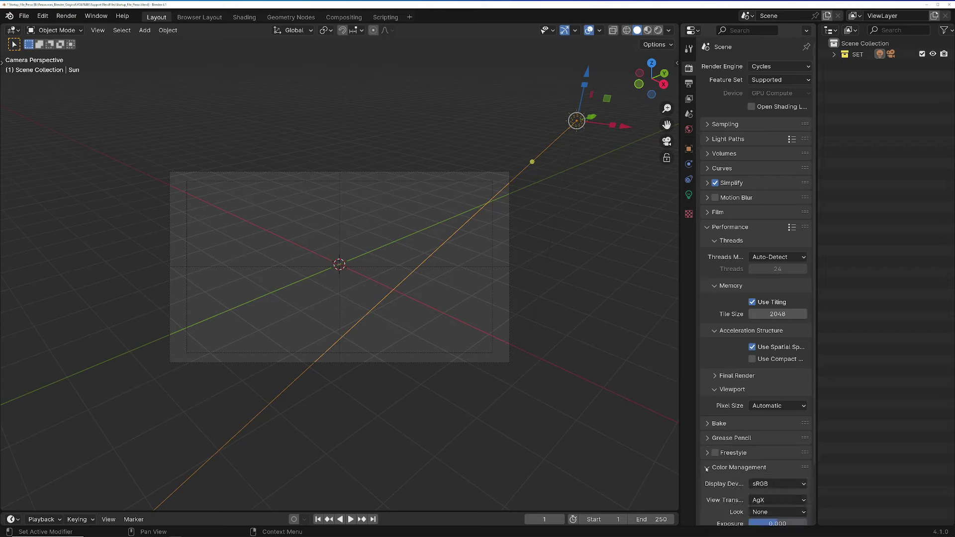
scroll(732, 467, down, 2)
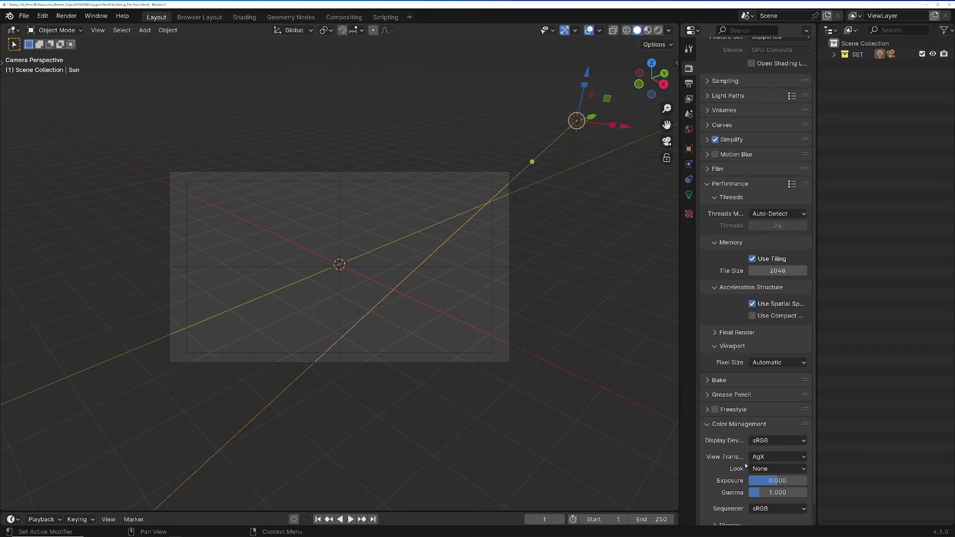
scroll(736, 469, down, 1)
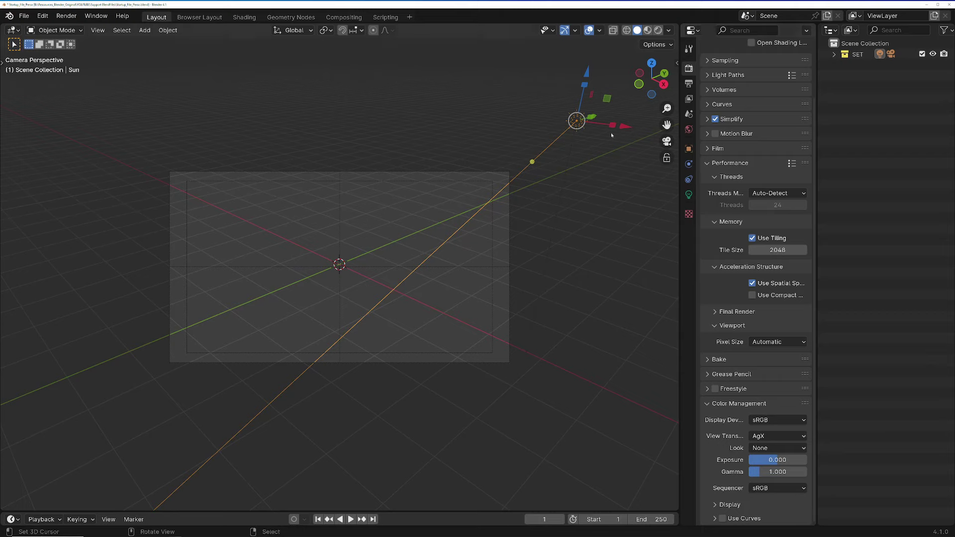
Step: Show Output Properties (3840×2160, 24 fps, OpenEXR ZIP to /tmp) and inspect Metadata and Post Processing
click(689, 83)
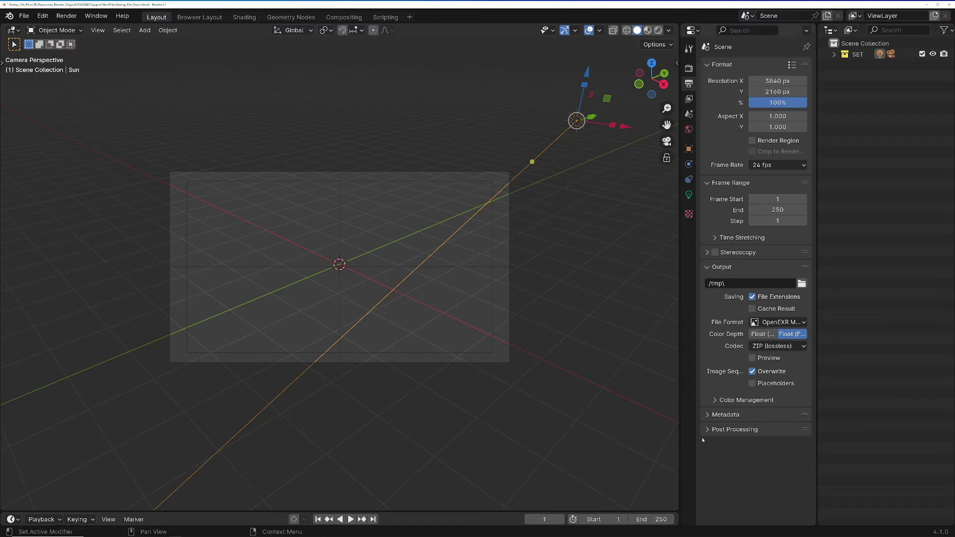
click(708, 415)
click(707, 429)
Step: Scroll through the View Layer passes, then show Scene properties with Camera as scene camera
click(689, 99)
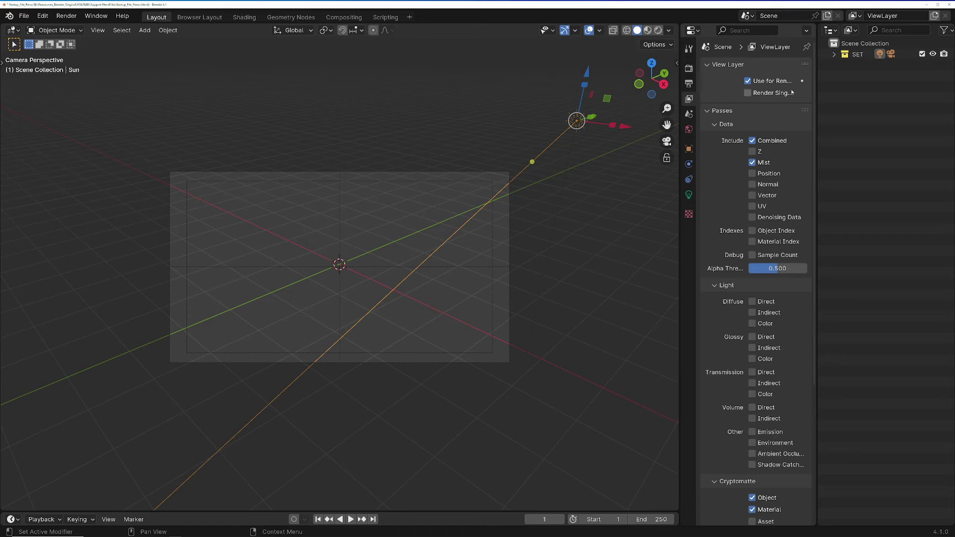
scroll(790, 144, down, 2)
scroll(790, 142, down, 3)
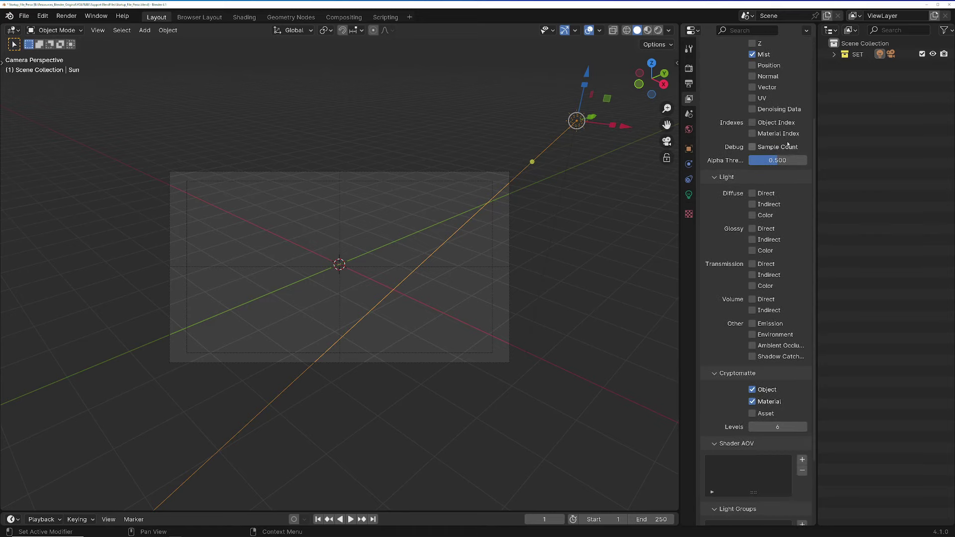
scroll(788, 143, up, 3)
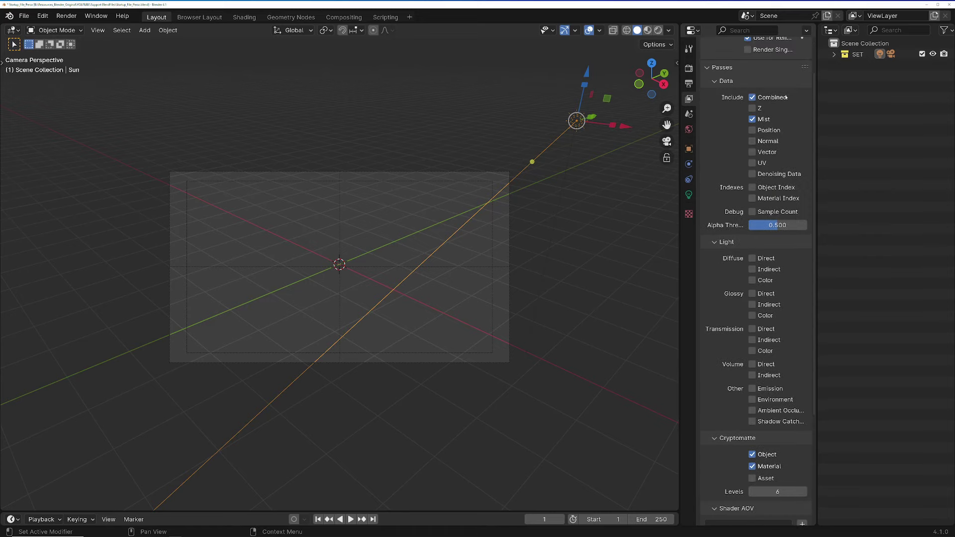
scroll(770, 140, down, 1)
scroll(772, 164, down, 2)
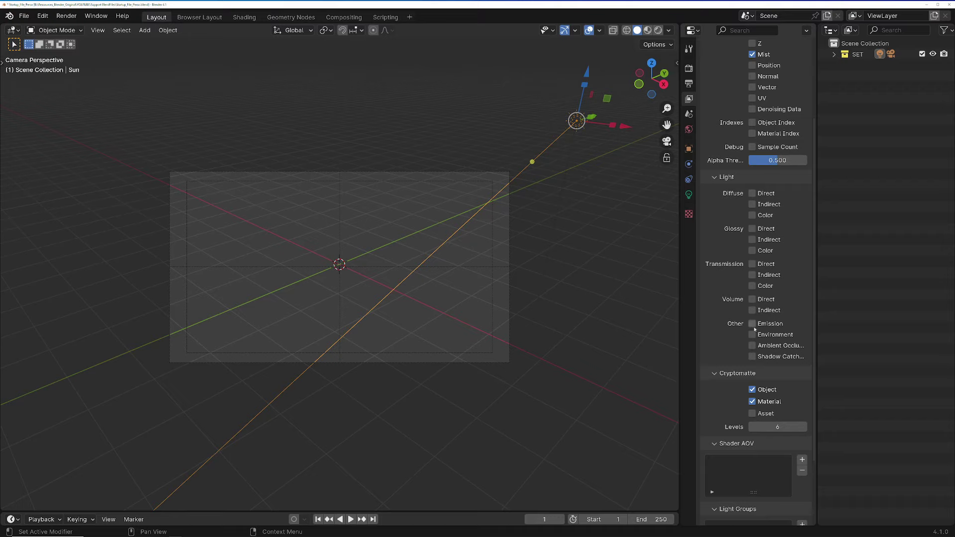
scroll(748, 259, up, 4)
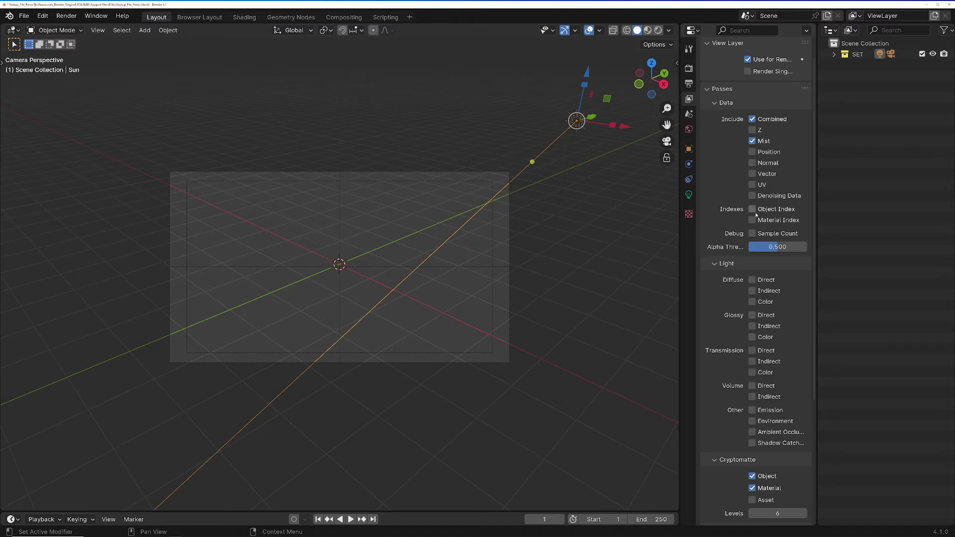
scroll(739, 240, down, 4)
scroll(738, 245, down, 4)
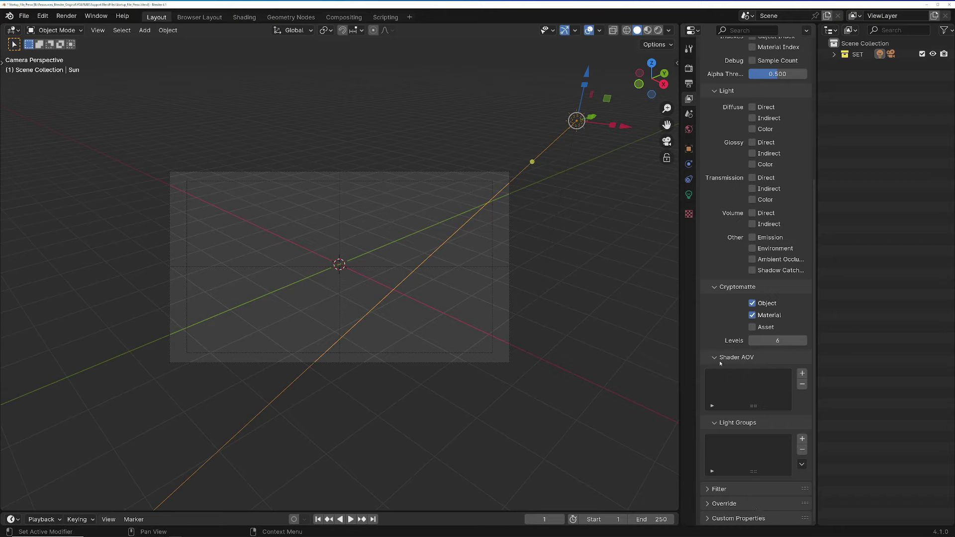
click(689, 114)
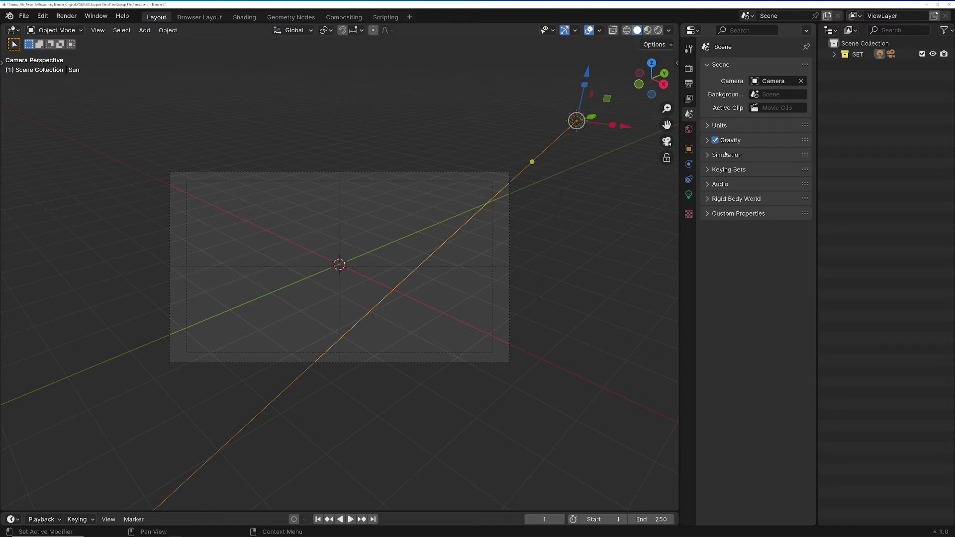
Step: Expand all Scene panels (units, gravity, simulation, audio, custom properties), then show World settings
click(707, 126)
drag(712, 212, 708, 142)
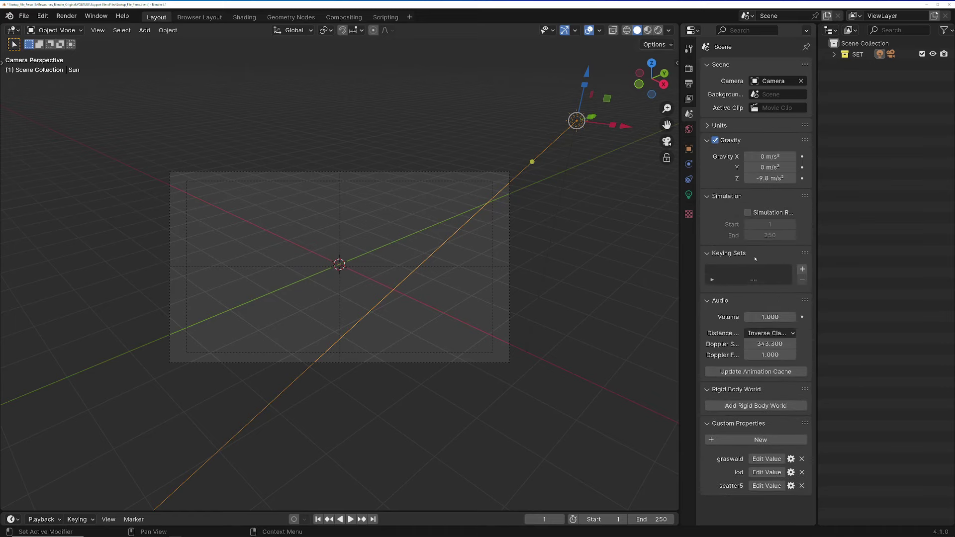
click(690, 130)
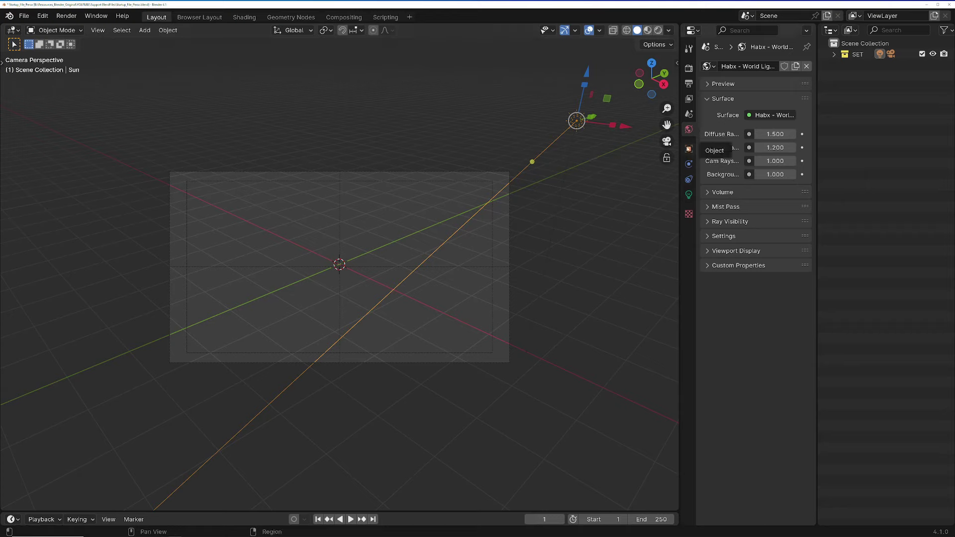
Step: Check the Sun's Object, Physics and Constraints tabs, then show its light settings
click(689, 150)
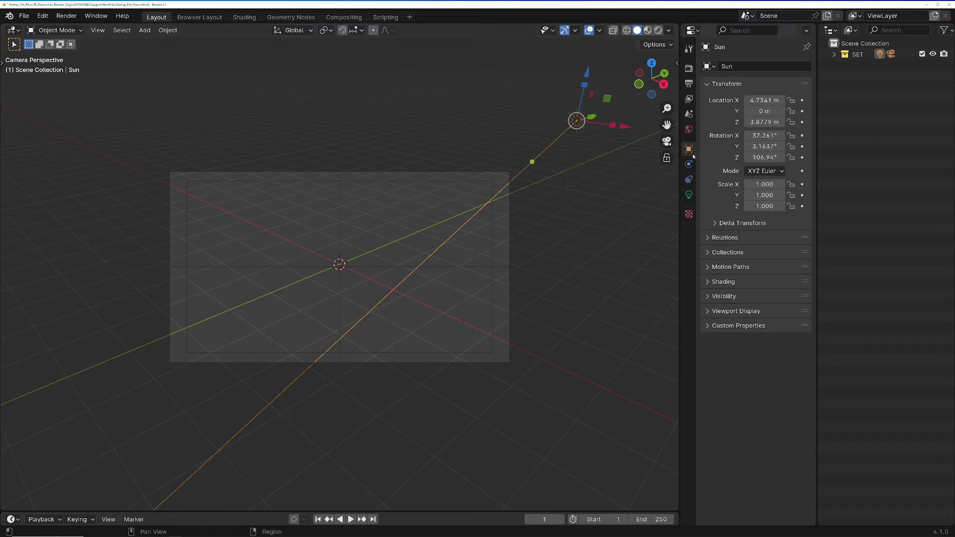
click(689, 164)
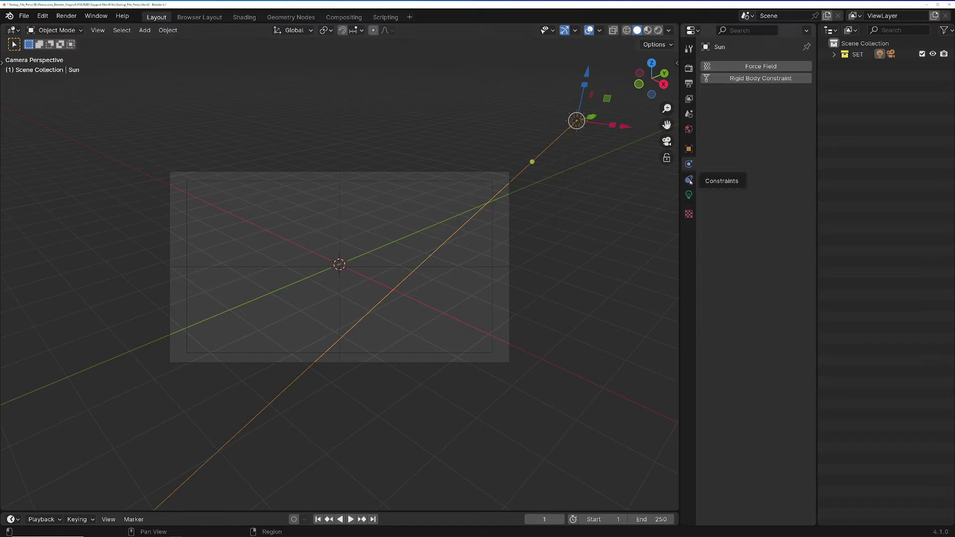
click(689, 179)
click(689, 194)
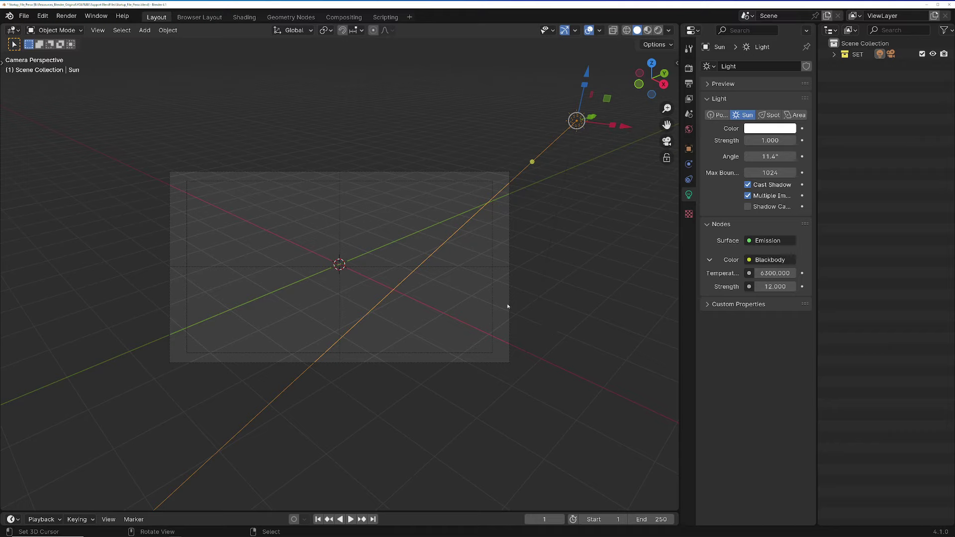
Step: Switch to the Browser Layout workspace listing hair curve assets
click(200, 17)
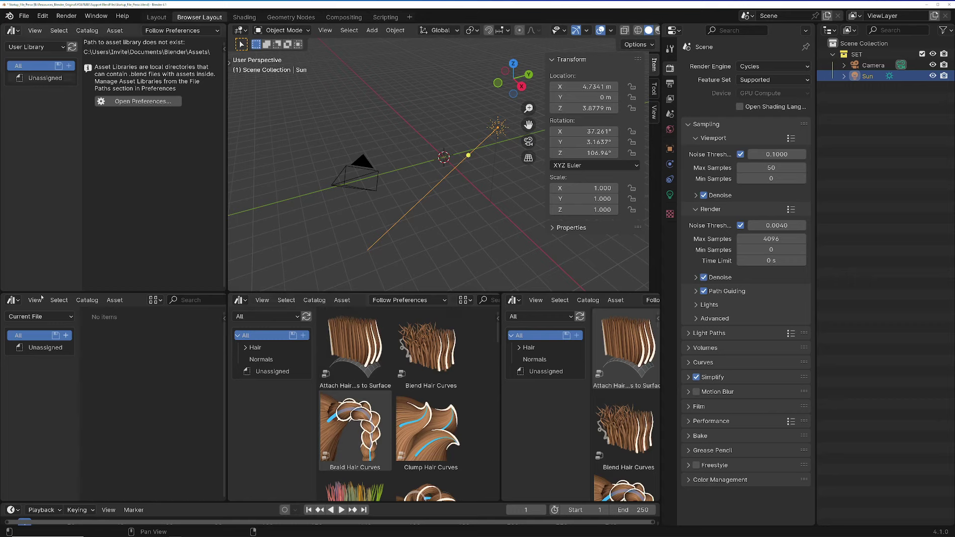
Step: Keep User Library as the asset source, then move to the Shading workspace
click(36, 47)
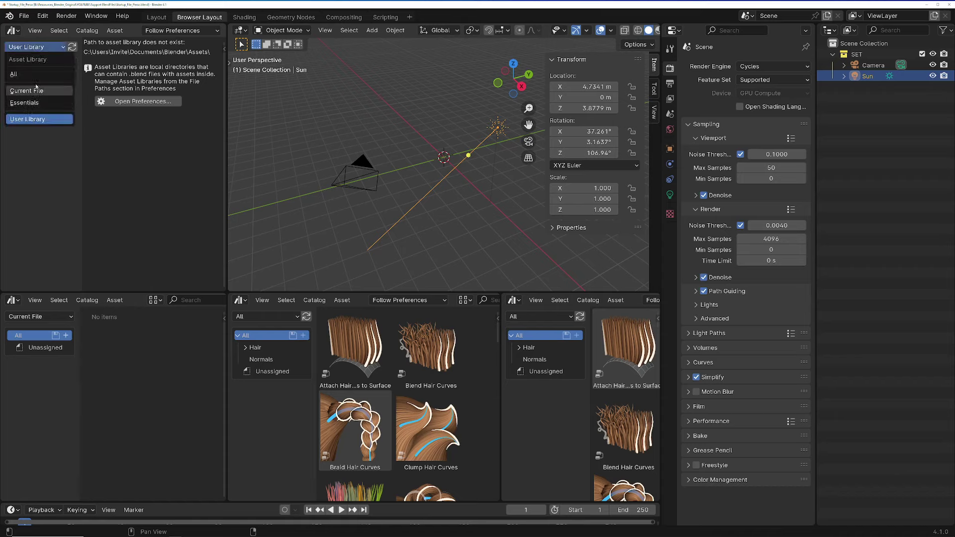
click(27, 119)
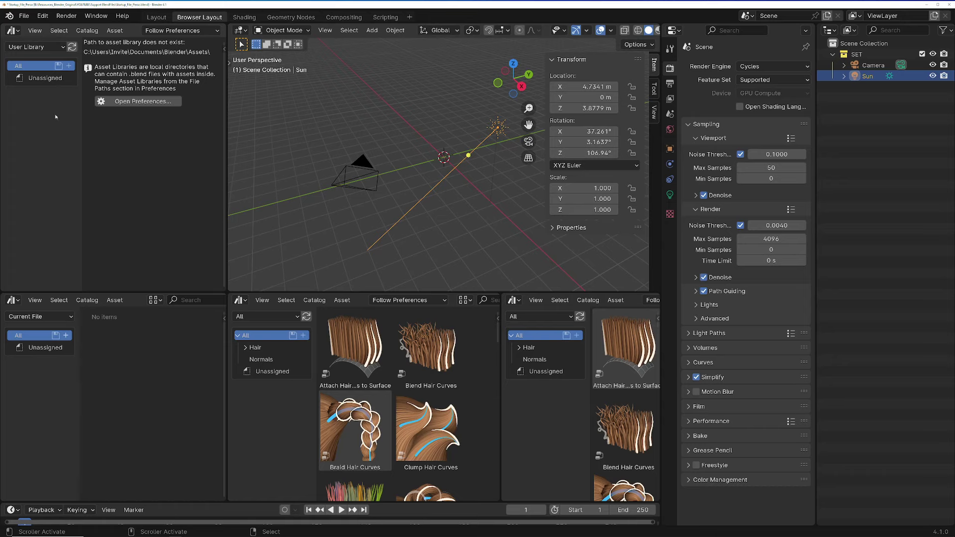
click(35, 47)
click(243, 17)
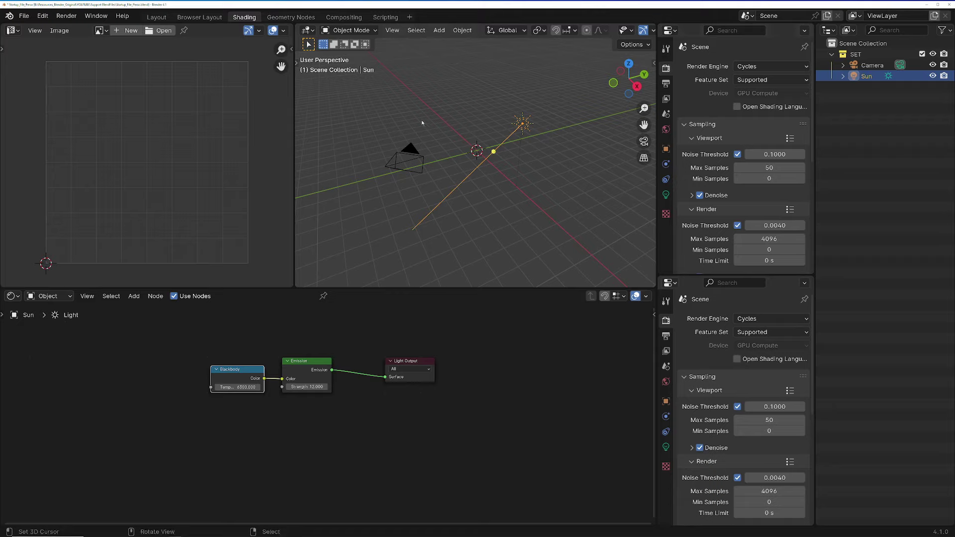
Step: Zoom the viewport in and out, then switch to the Geometry Nodes workspace
scroll(468, 159, up, 3)
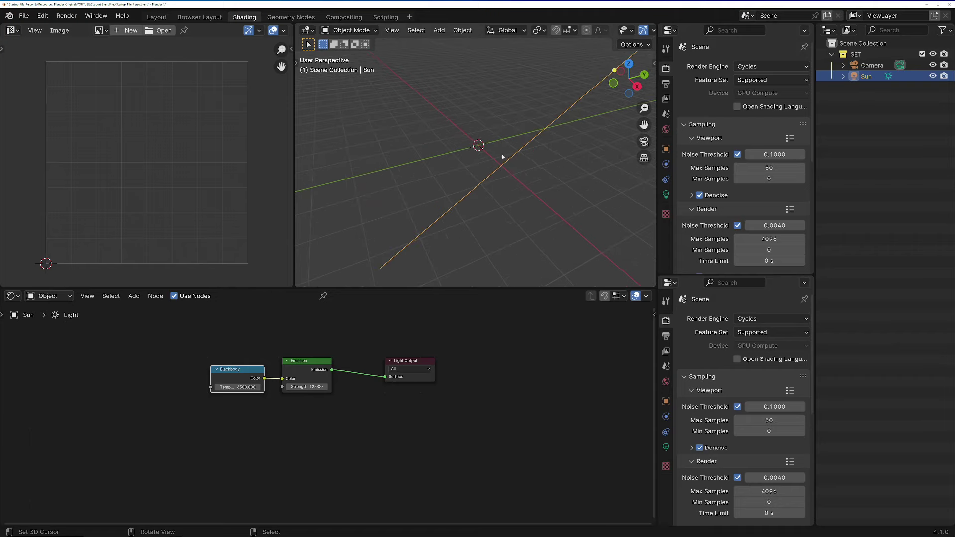
scroll(502, 156, down, 3)
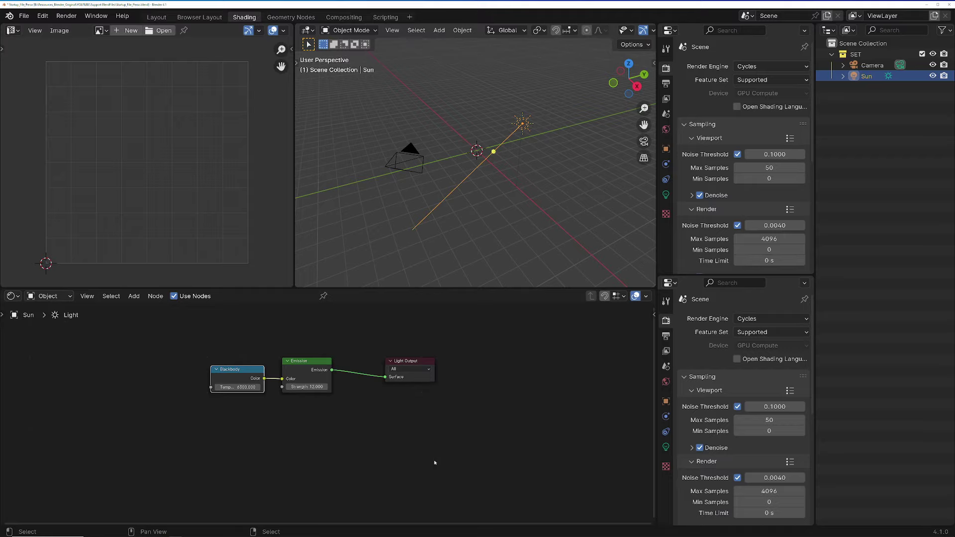
click(297, 17)
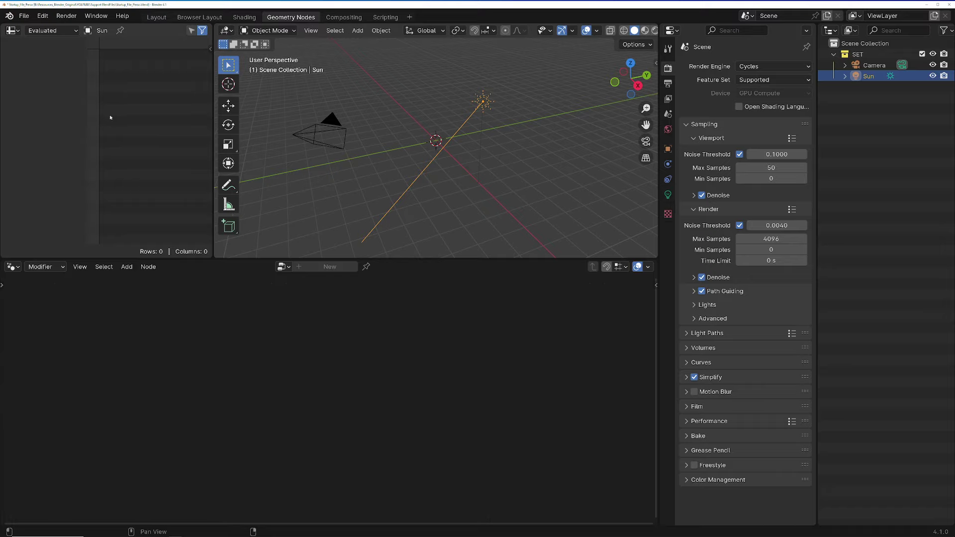
Step: Widen the Geometry Nodes spreadsheet, then switch to the Compositing workspace
mouse_move(213, 120)
mouse_down()
mouse_move(33, 140)
mouse_move(262, 126)
mouse_up()
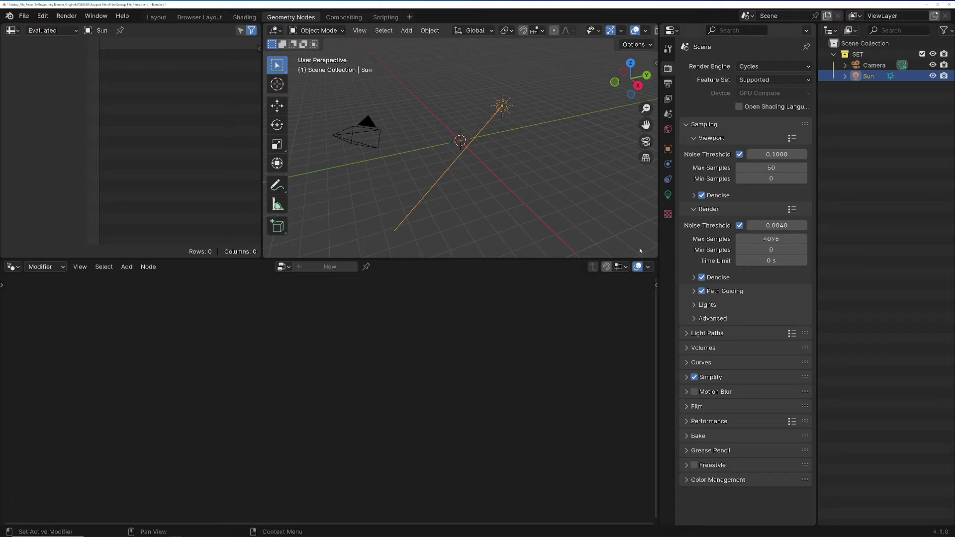
click(343, 17)
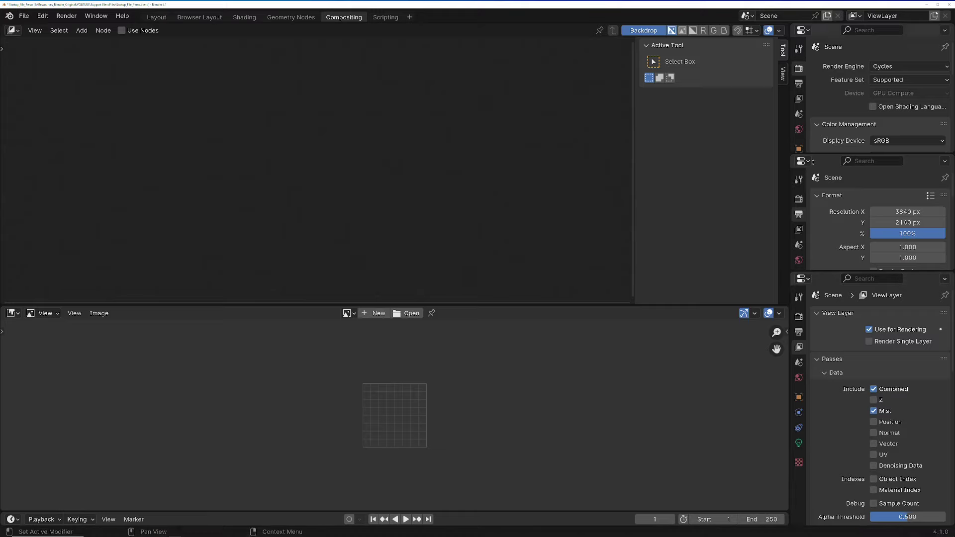
scroll(861, 93, down, 5)
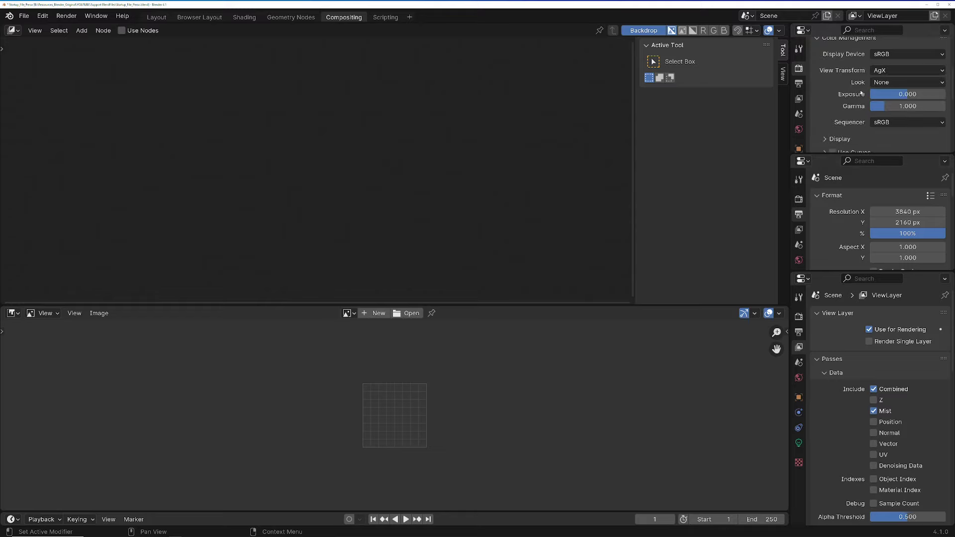
scroll(862, 93, up, 5)
scroll(827, 92, down, 4)
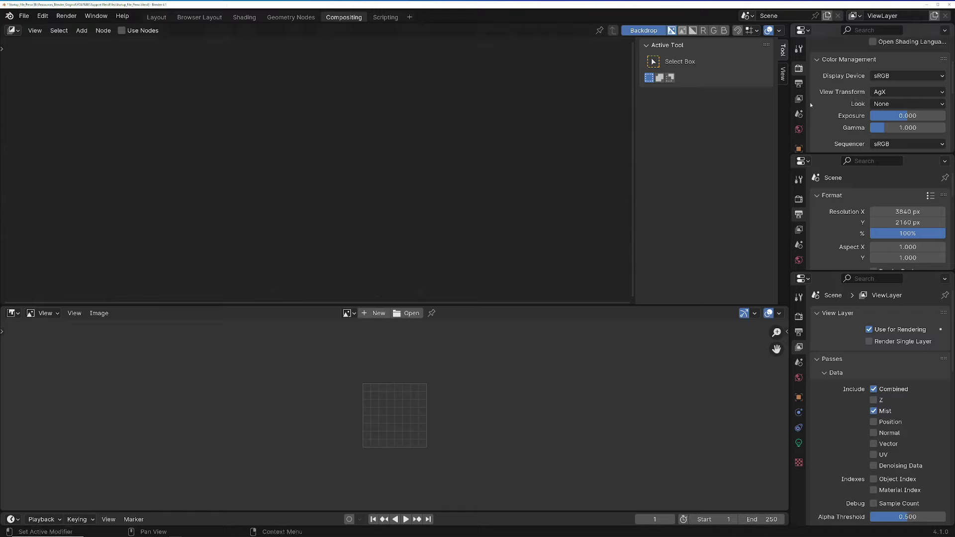
scroll(868, 107, down, 1)
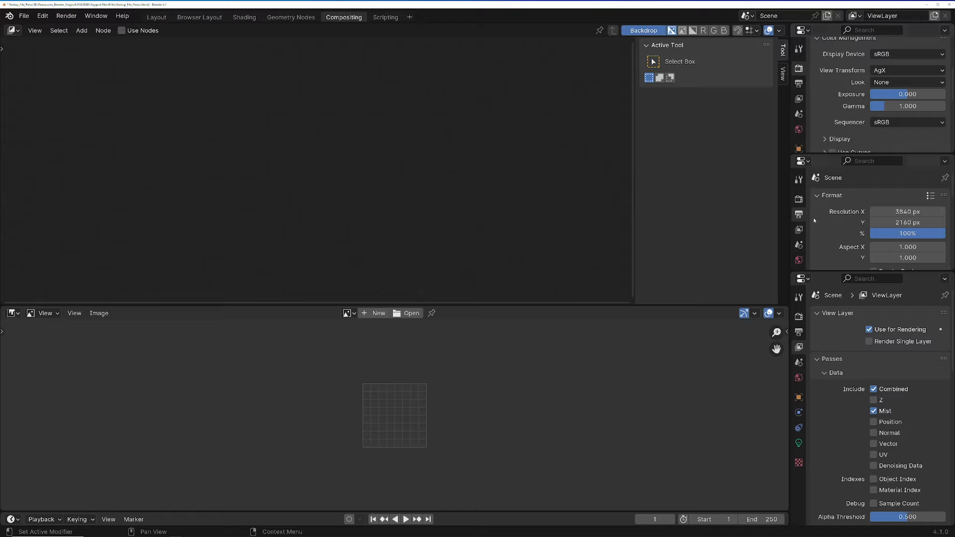
scroll(843, 219, down, 3)
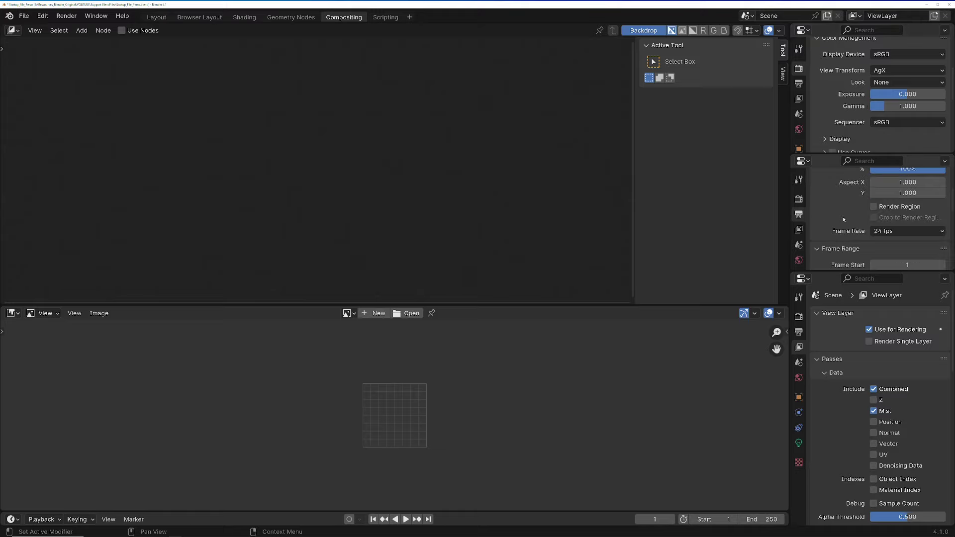
scroll(844, 219, down, 1)
scroll(844, 219, down, 2)
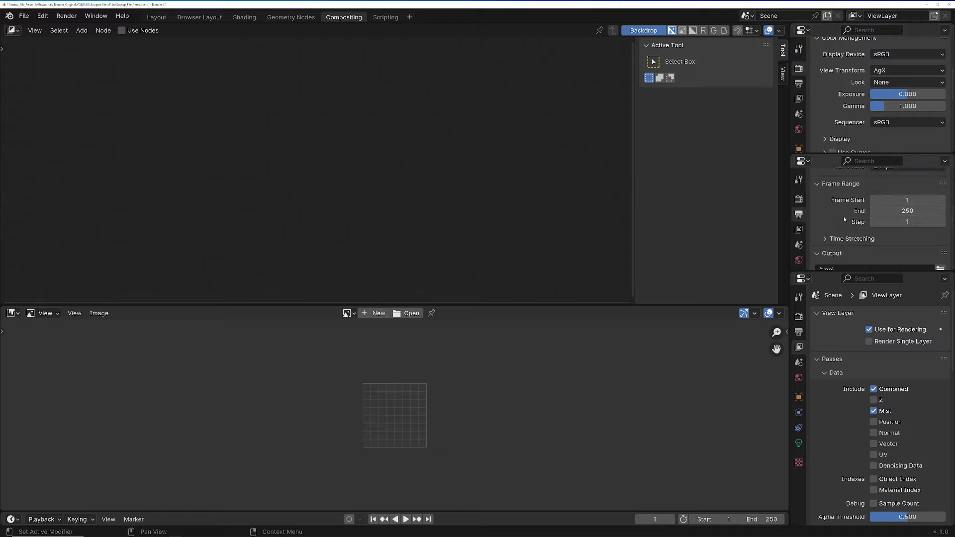
scroll(844, 216, up, 2)
scroll(843, 216, up, 2)
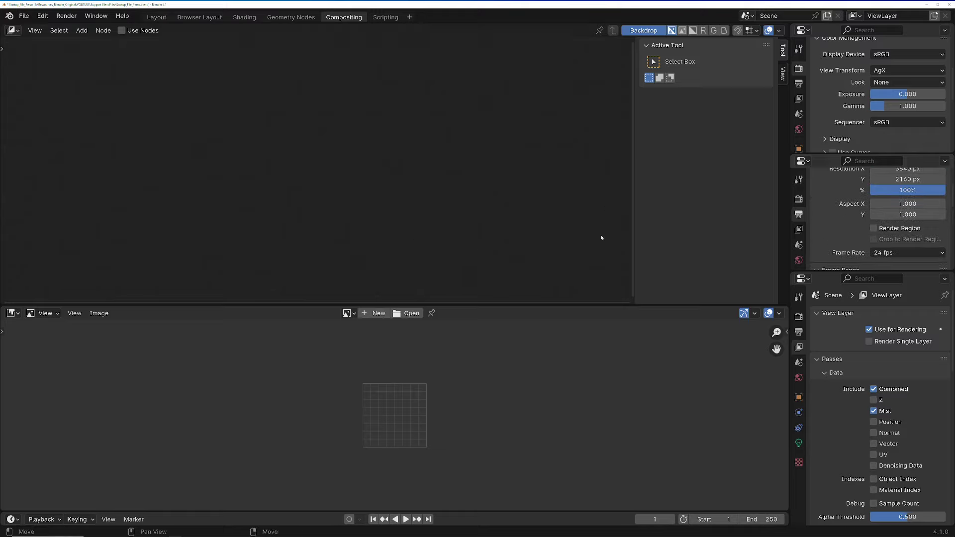
scroll(886, 209, up, 1)
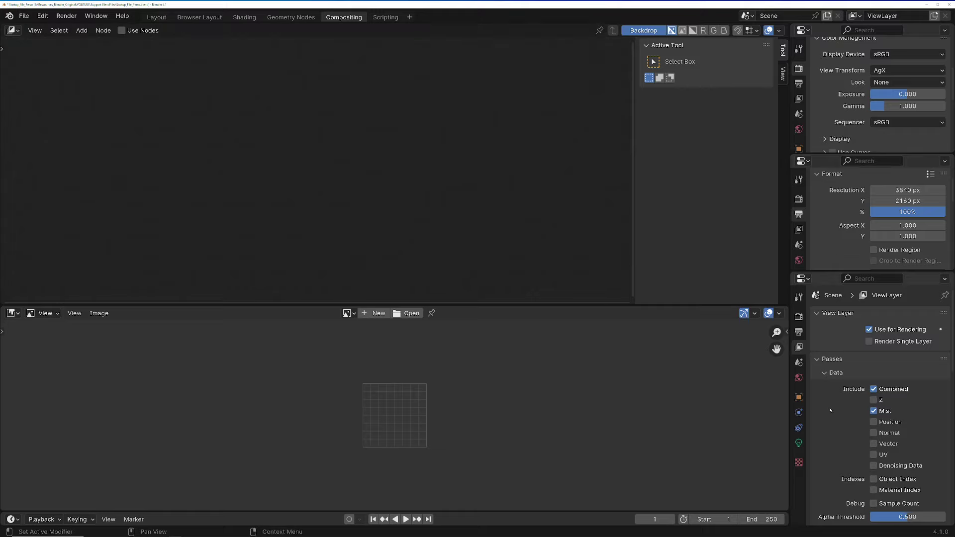
scroll(829, 407, down, 3)
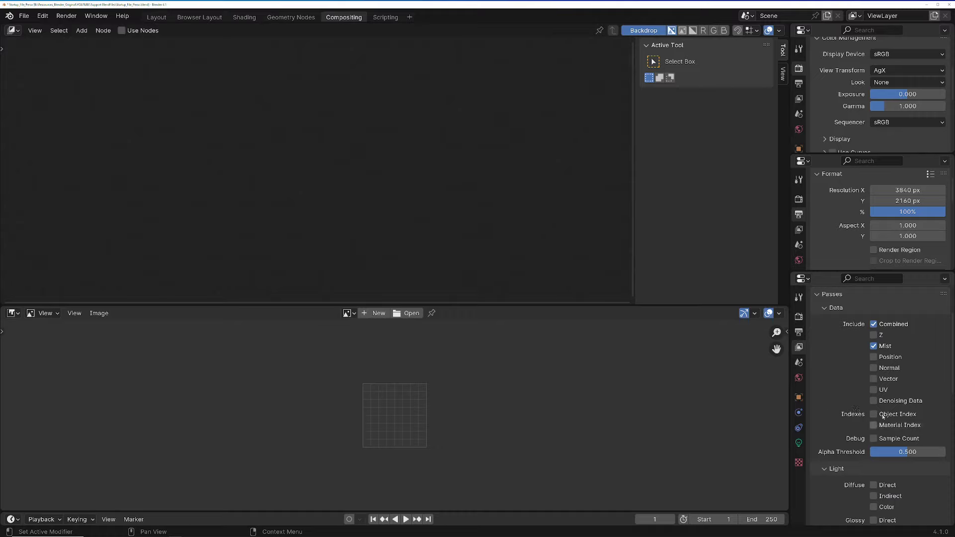
scroll(866, 411, down, 2)
scroll(860, 393, down, 6)
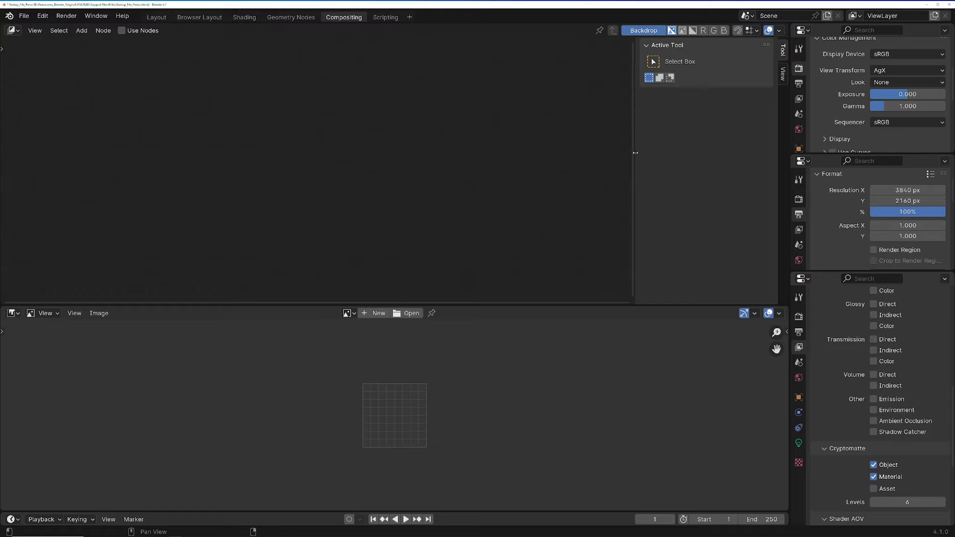
Step: Narrow the compositor sidebar, then switch to the Scripting workspace
drag(635, 153, 722, 164)
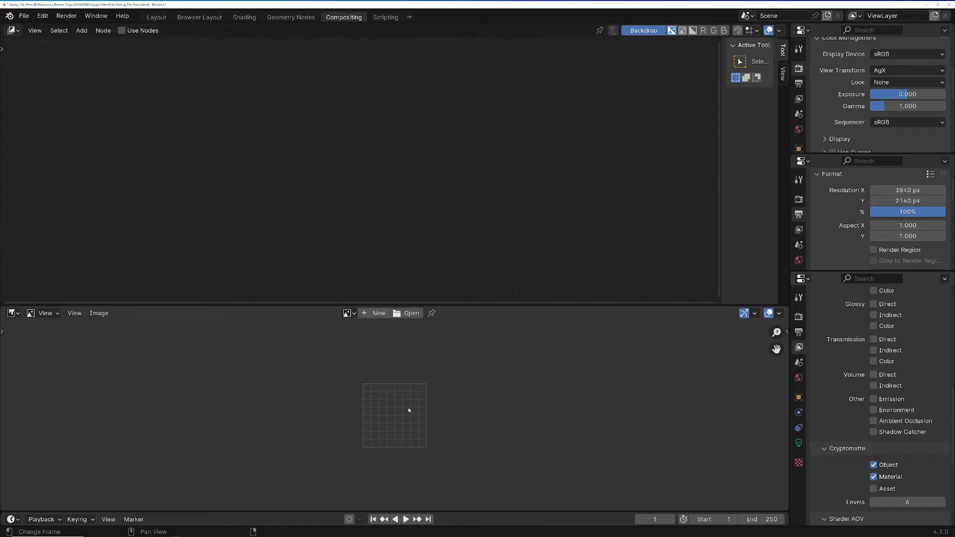
click(381, 20)
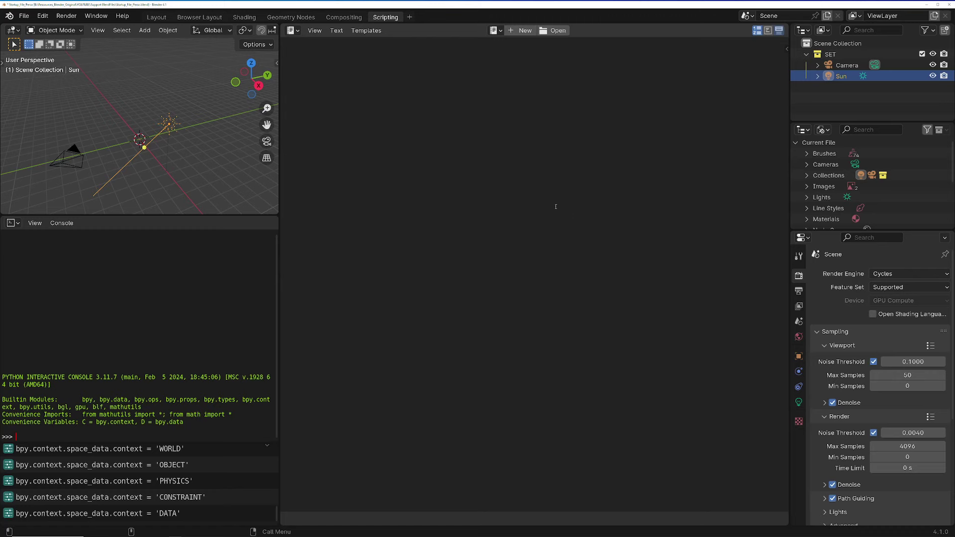
Step: Switch back to the Layout workspace
click(156, 17)
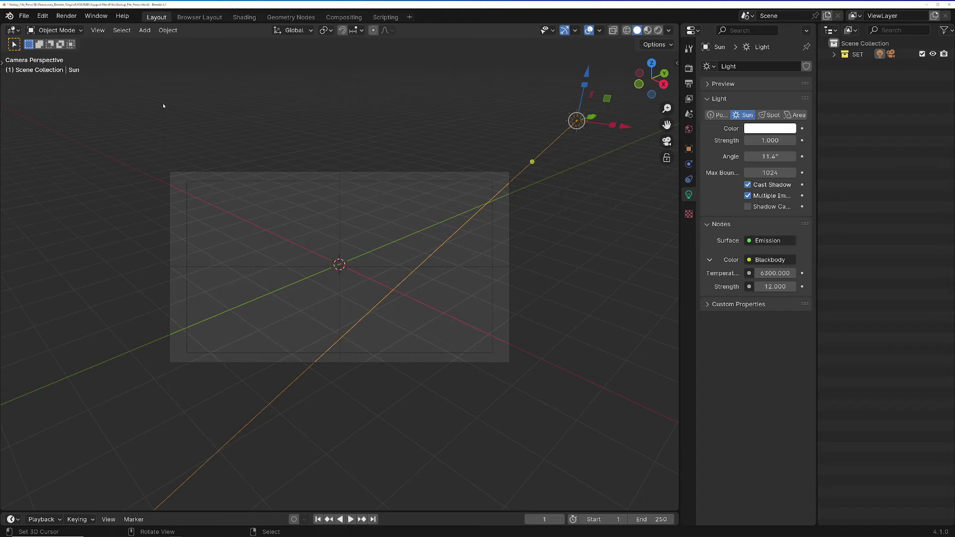
Step: Open Edit > Preferences and move the window to the screen centre
click(42, 15)
click(68, 157)
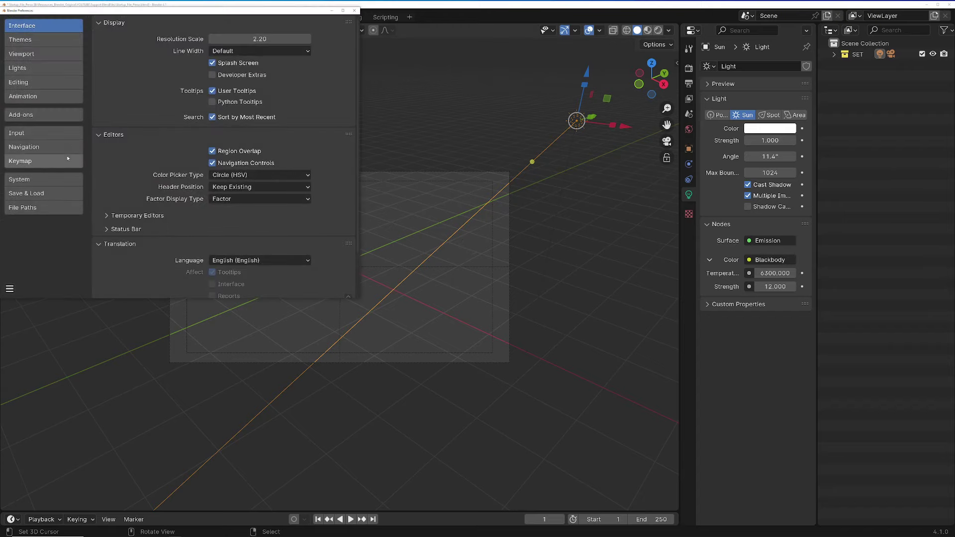
drag(186, 11, 403, 86)
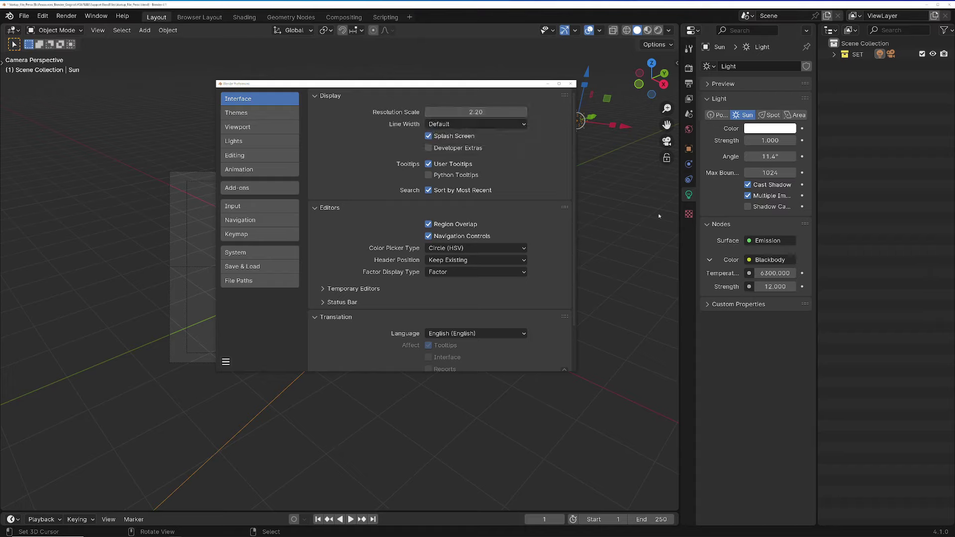
click(474, 113)
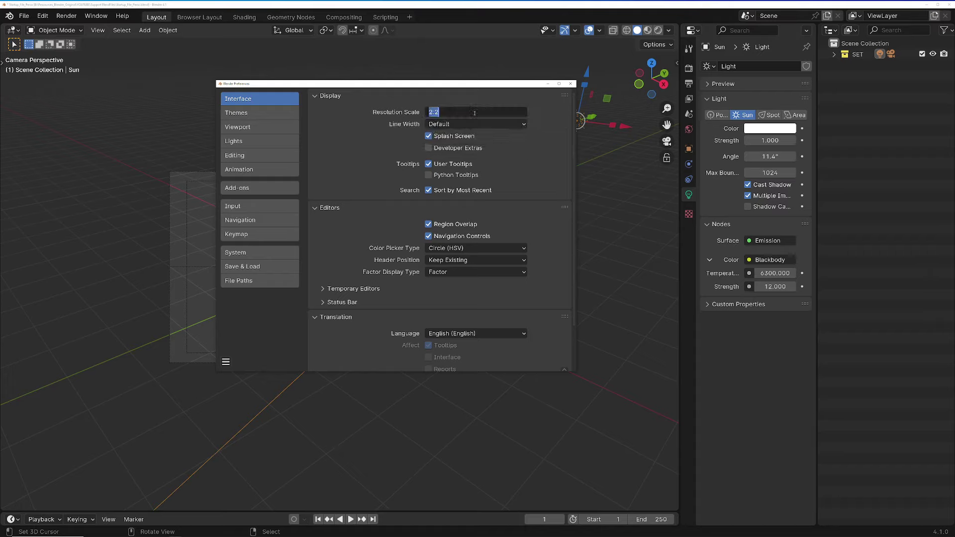
text(1.12)
key(Return)
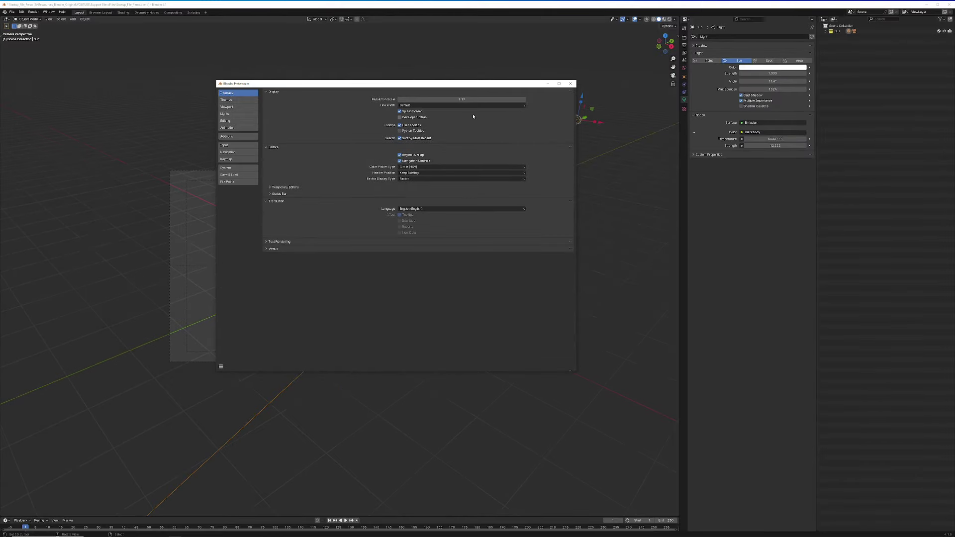
click(467, 100)
text(1)
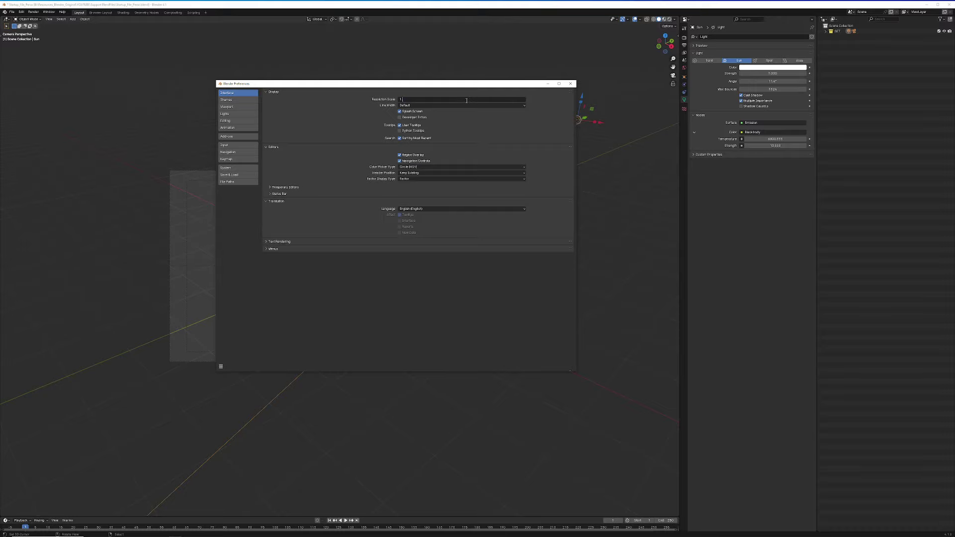
text(.25)
key(Return)
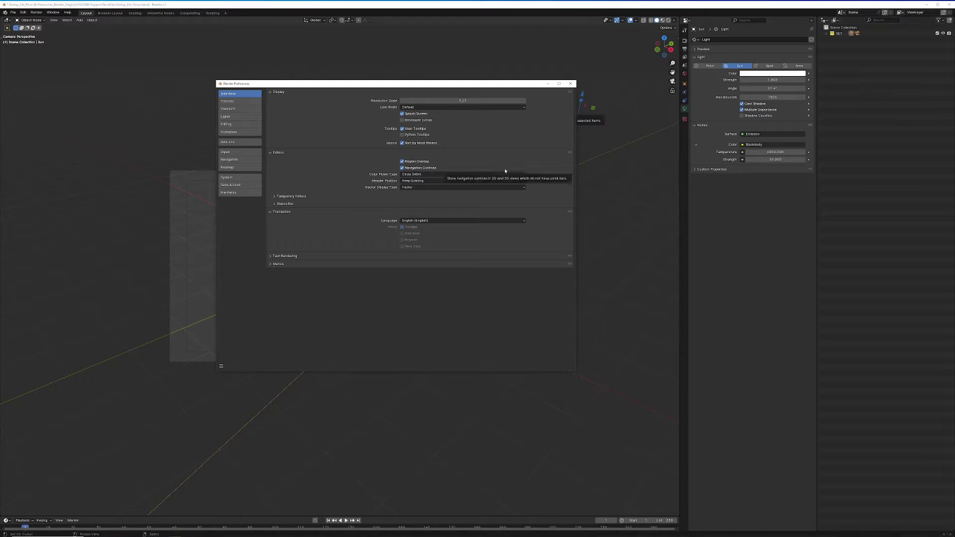
click(469, 101)
key(BackSpace)
key(BackSpace)
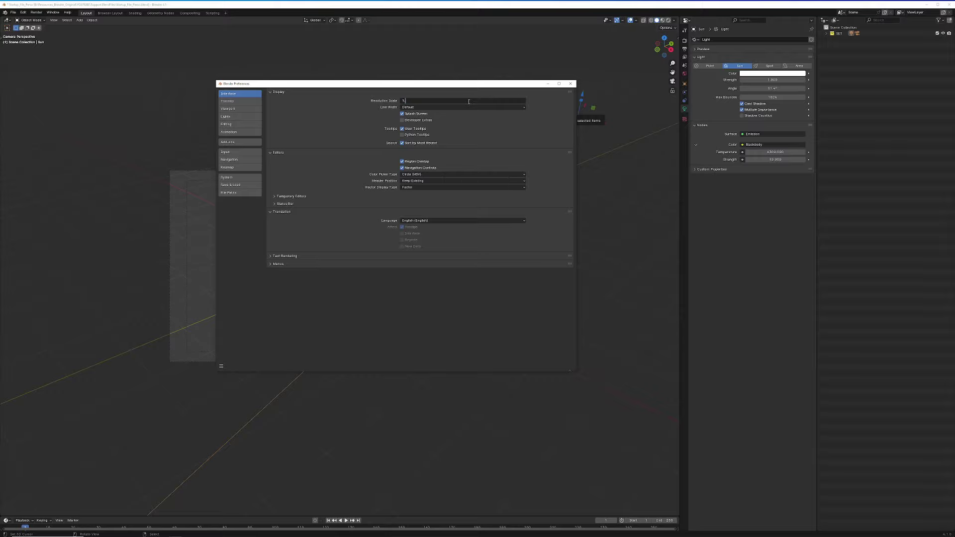
key(BackSpace)
text(2.2)
key(Return)
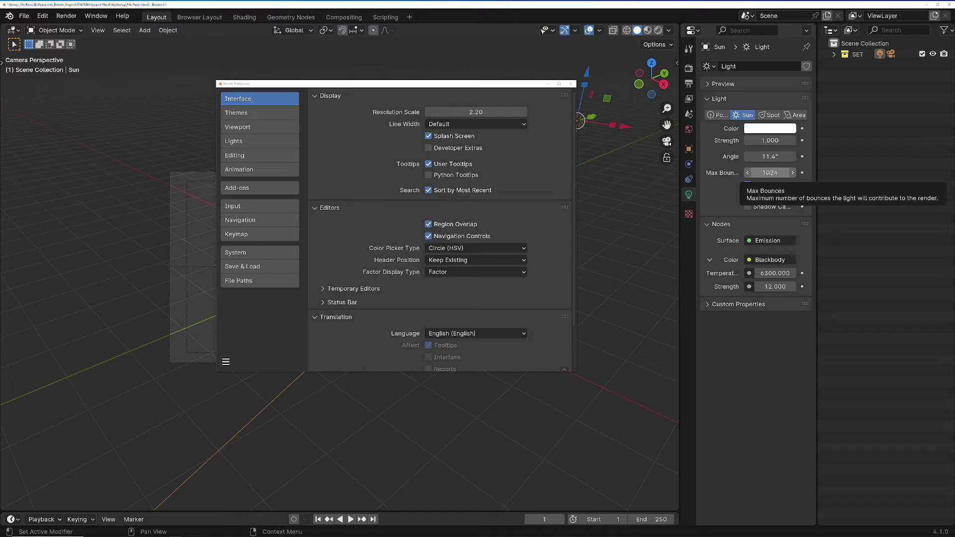
Step: Tick Developer Extras in the Interface display preferences
click(429, 148)
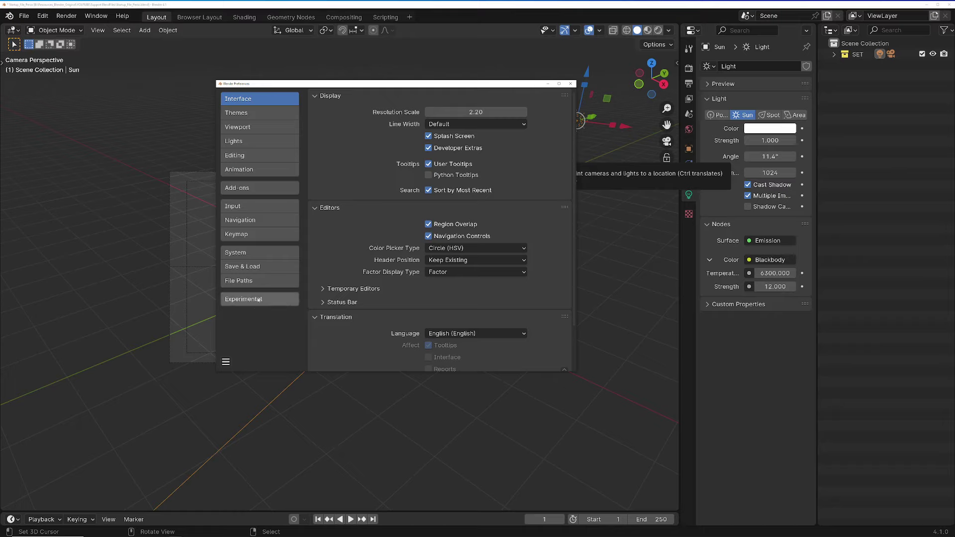
Step: Browse the Experimental, Interface and Themes preferences, ending on Viewport
click(257, 302)
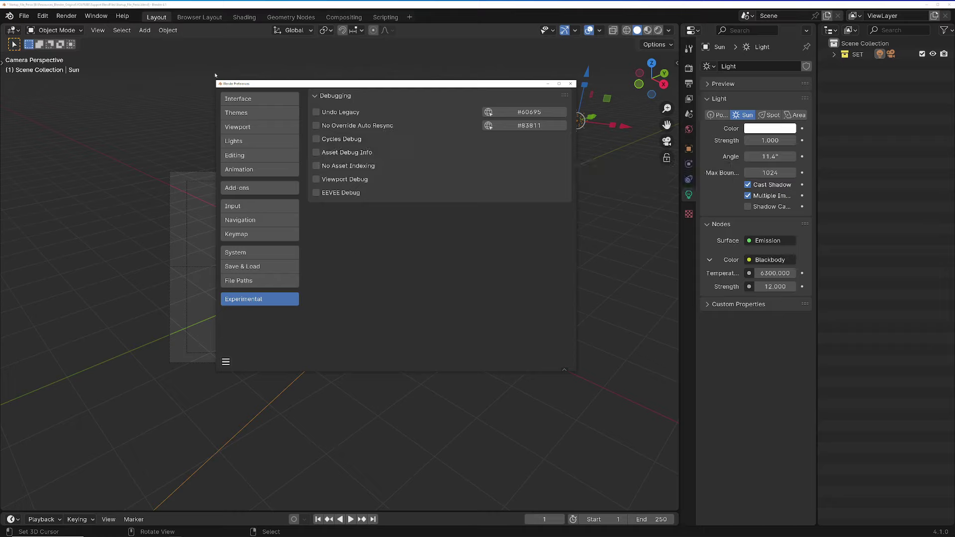
click(263, 99)
click(279, 113)
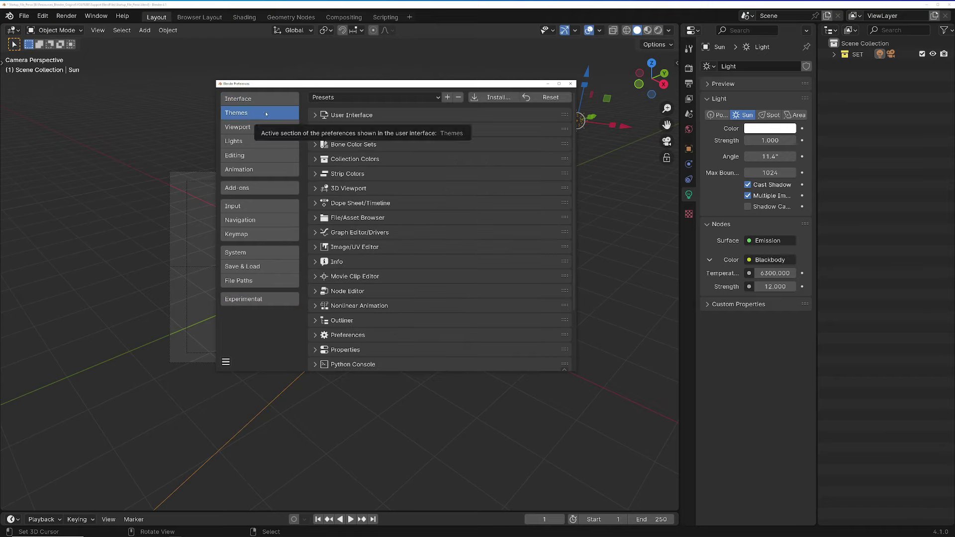
click(267, 127)
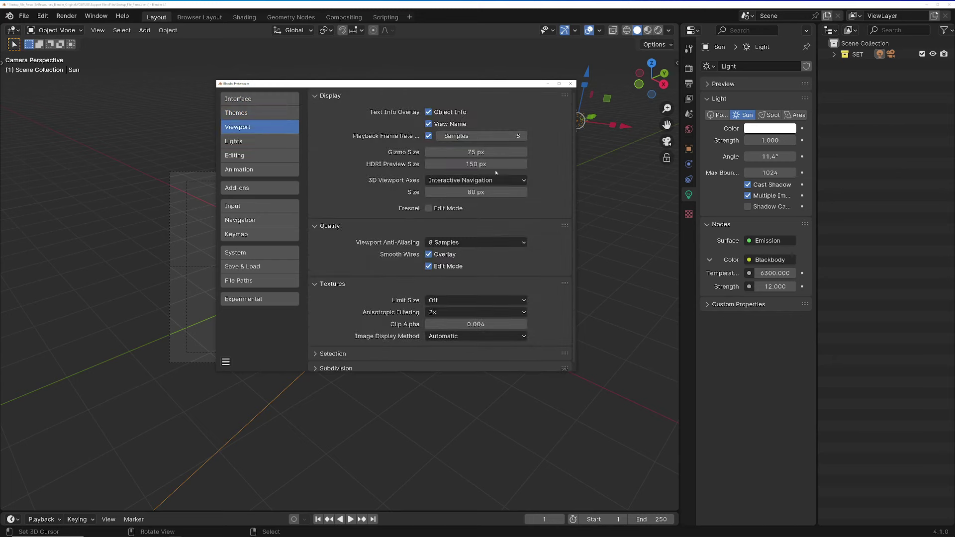
Step: Try the Simple Axes, Off and Interactive Navigation viewport axes styles
click(436, 182)
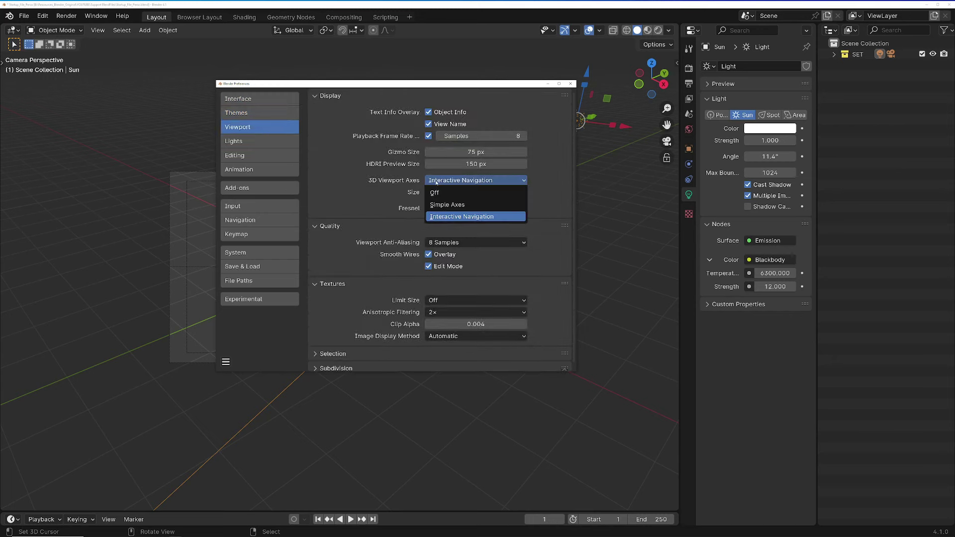
click(444, 204)
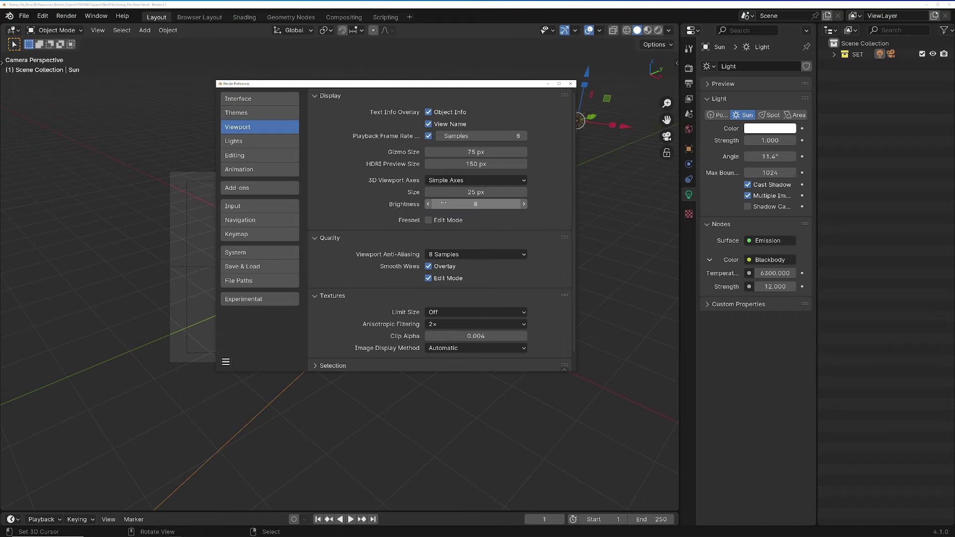
click(448, 181)
click(448, 184)
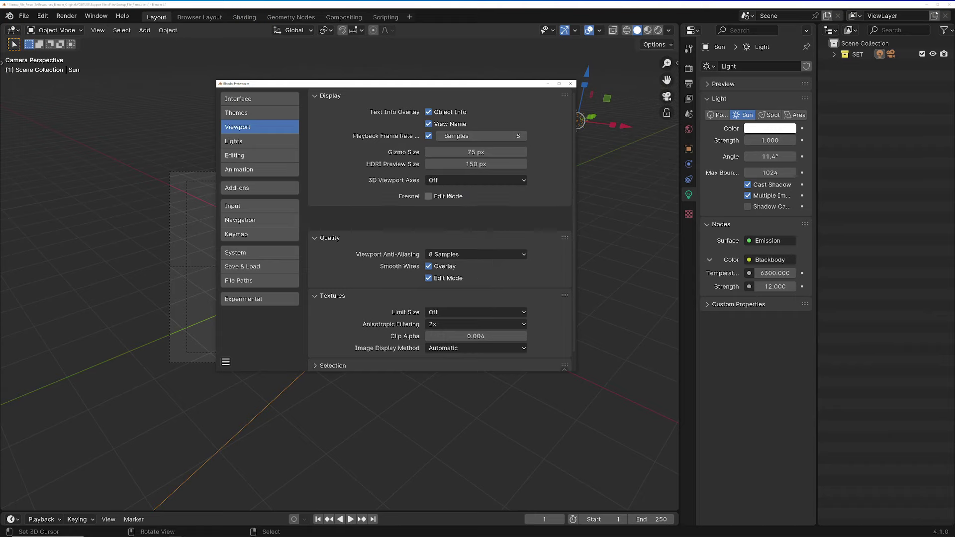
click(449, 183)
click(448, 205)
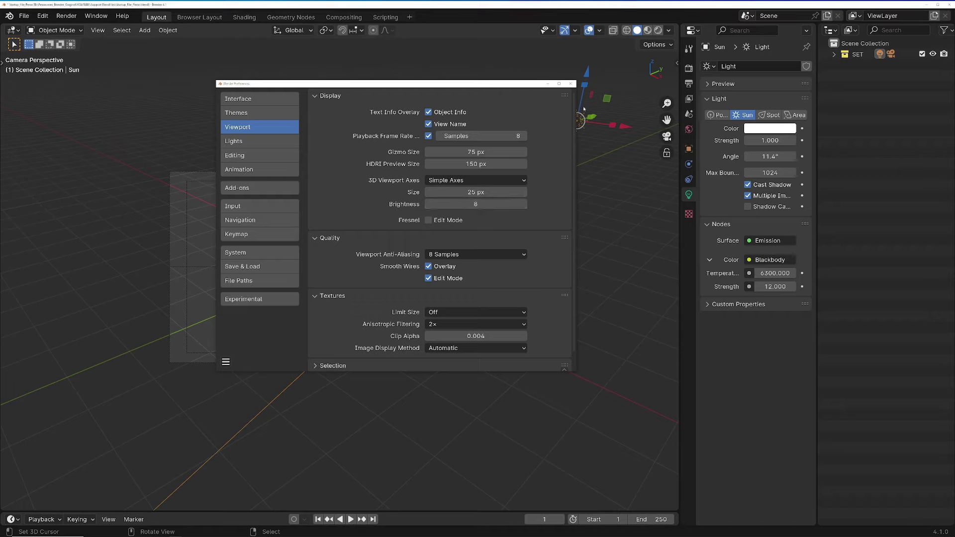
click(463, 180)
click(452, 216)
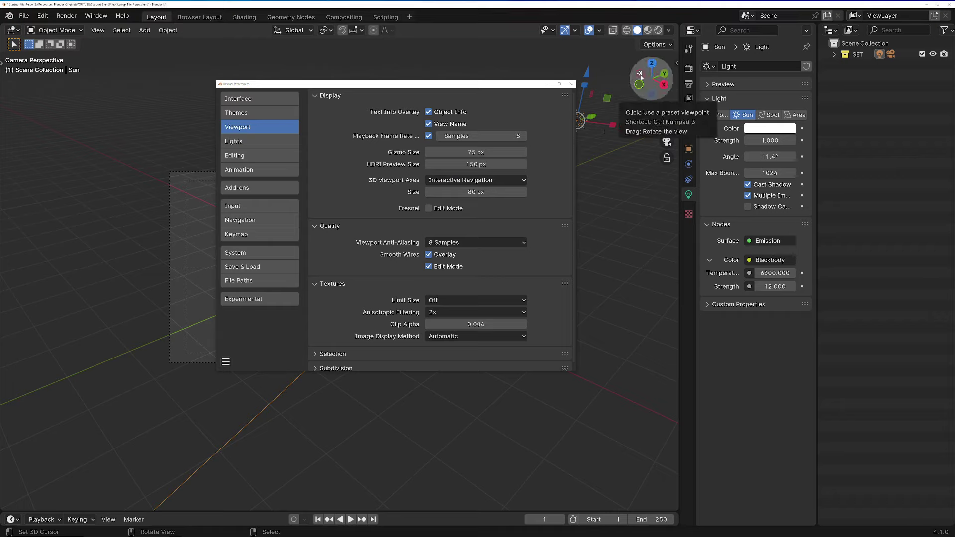
Step: Resize the navigation gizmo to 58, 44 and then 80 px, toggling axes styles
drag(476, 192, 443, 192)
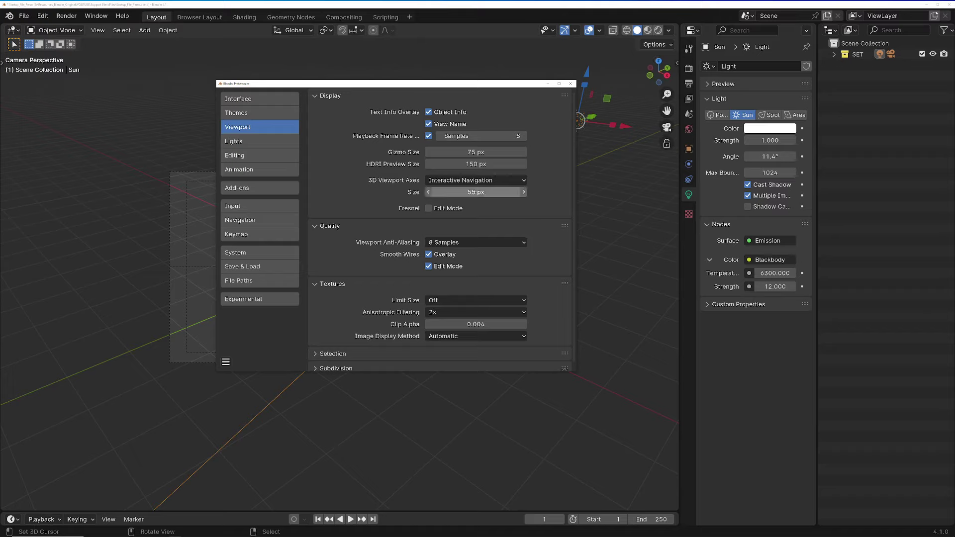
click(469, 180)
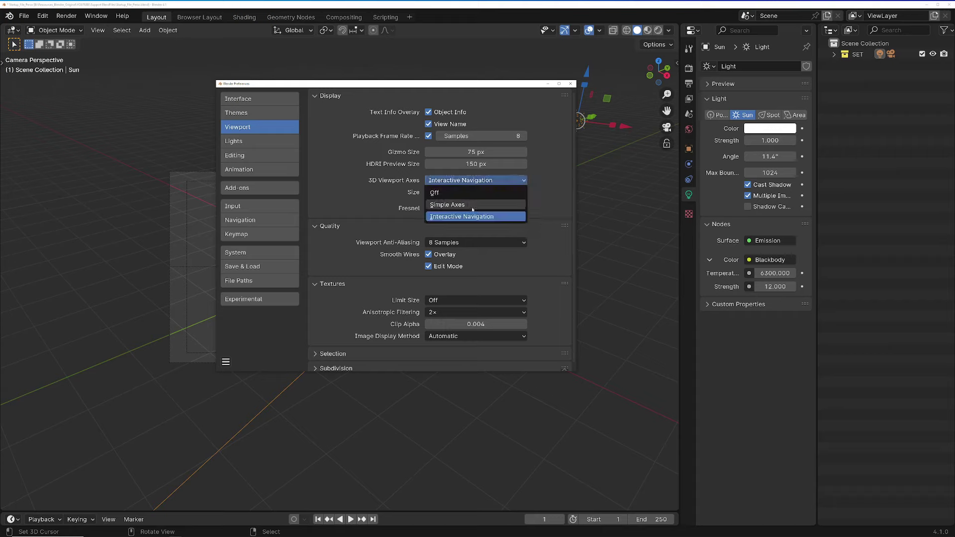
click(470, 204)
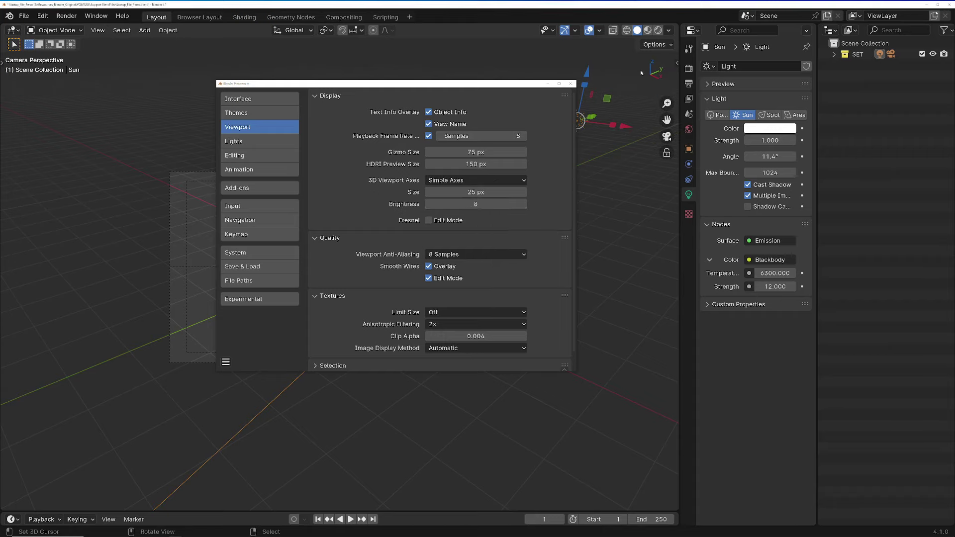
click(473, 181)
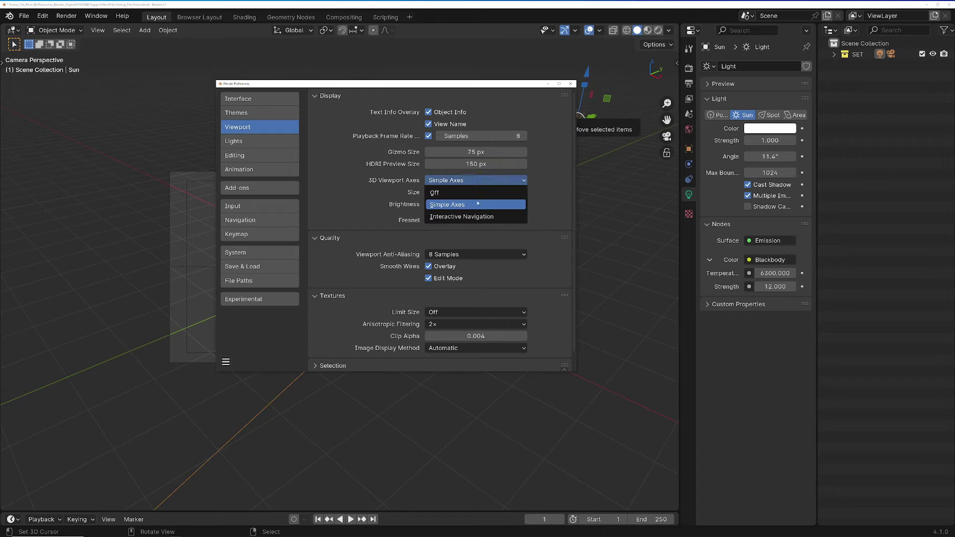
click(474, 218)
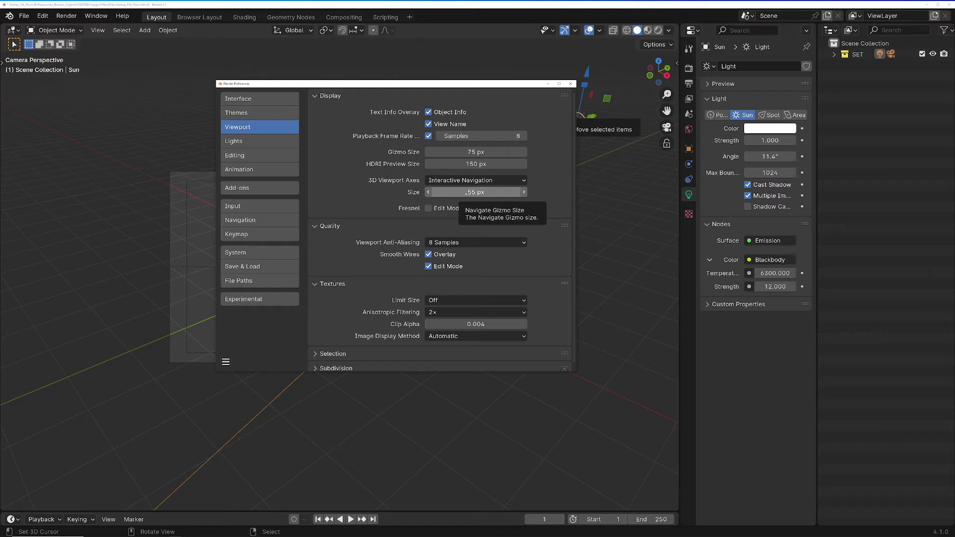
drag(470, 194, 455, 194)
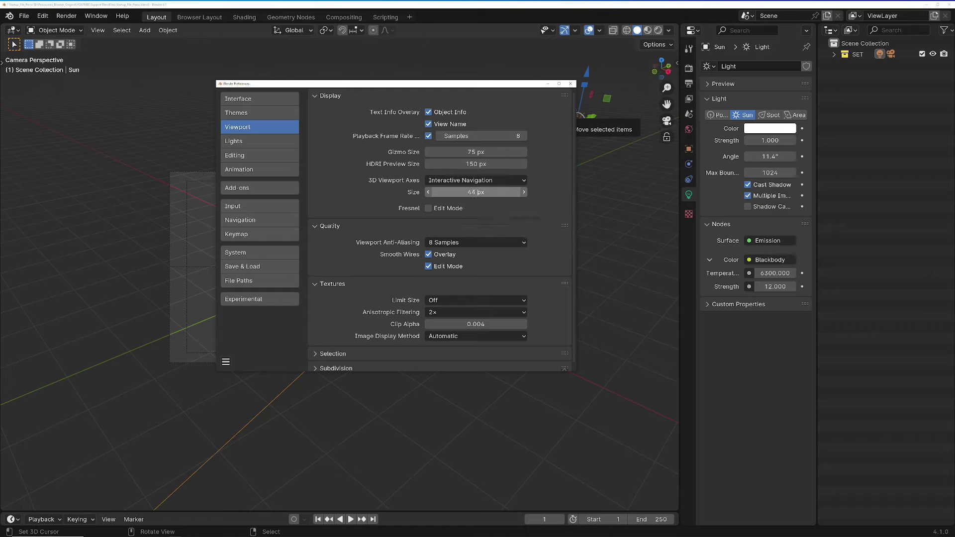
drag(475, 193, 522, 193)
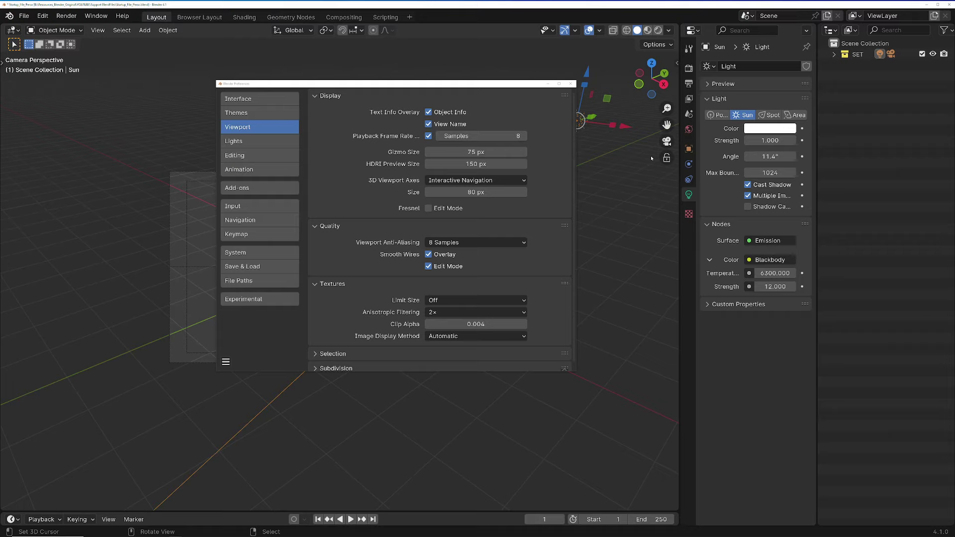
Step: Settle the viewport axes style on Simple Axes and scroll through the settings
click(471, 182)
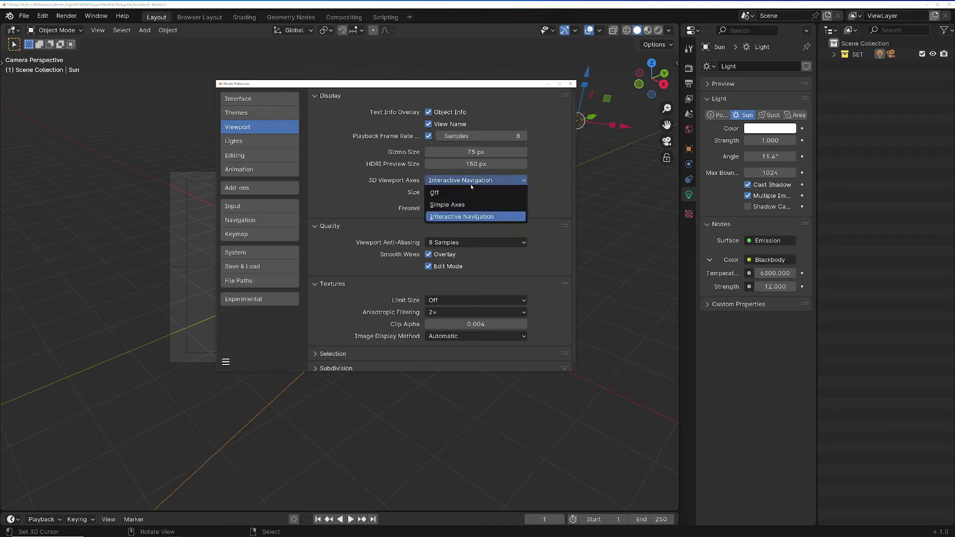
click(467, 205)
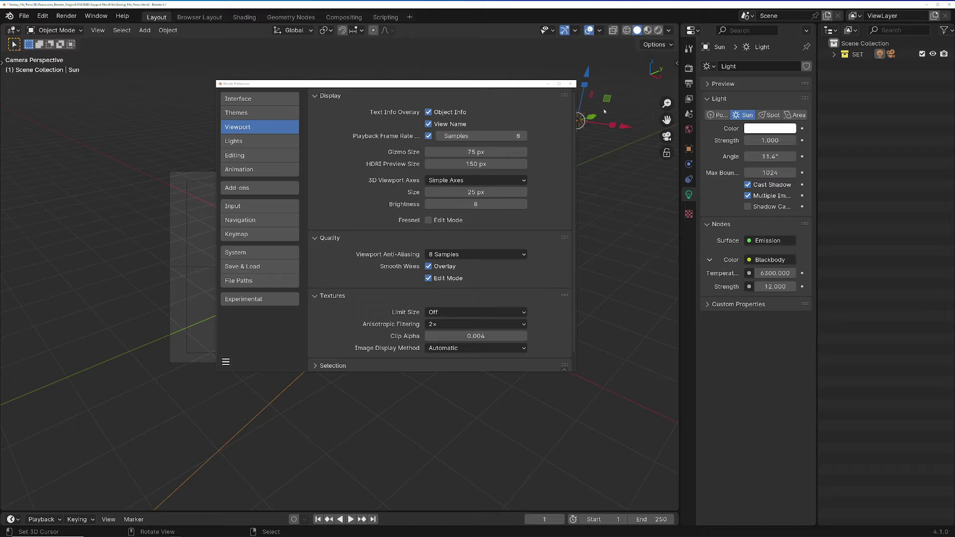
scroll(466, 165, down, 1)
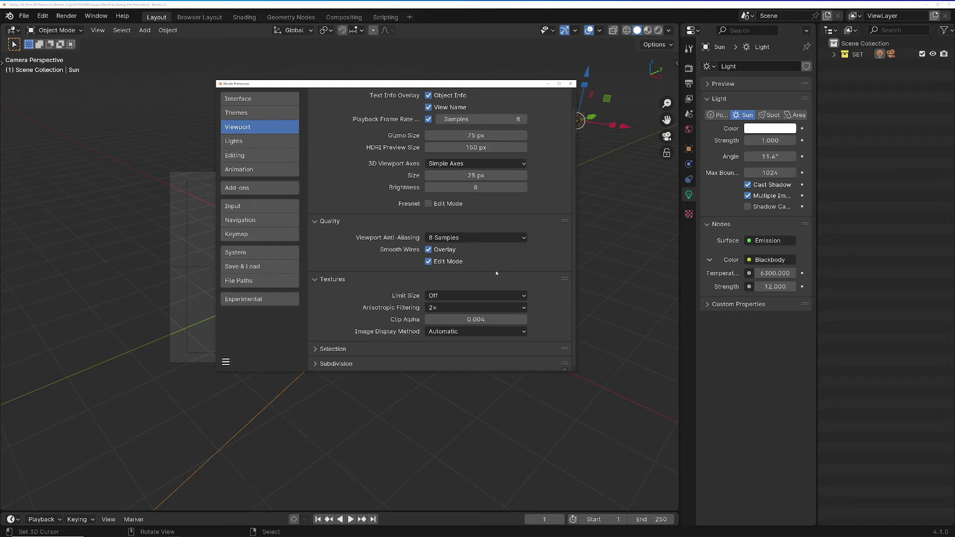
scroll(497, 274, up, 1)
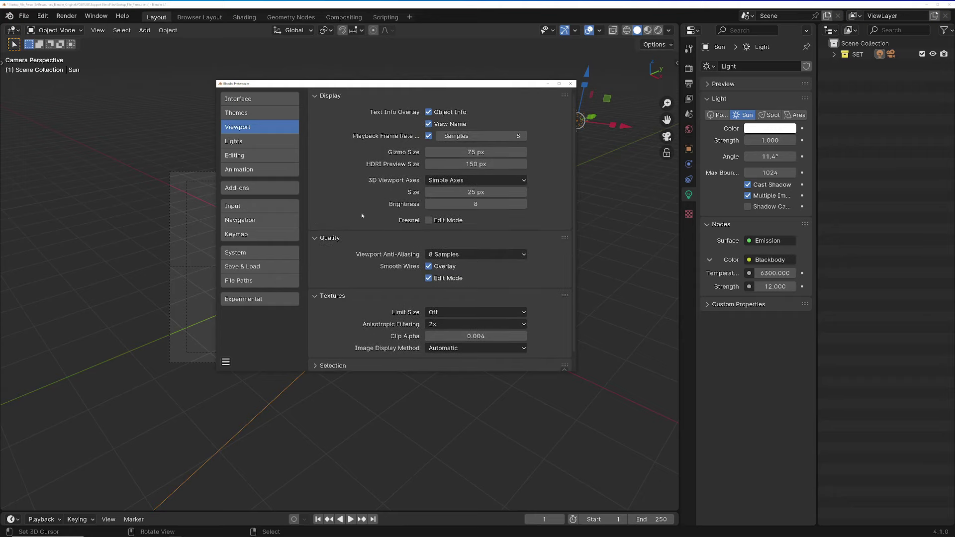
Step: Browse Lights and Editing preferences, expanding and collapsing the Miscellaneous and Node Editor panels
click(283, 146)
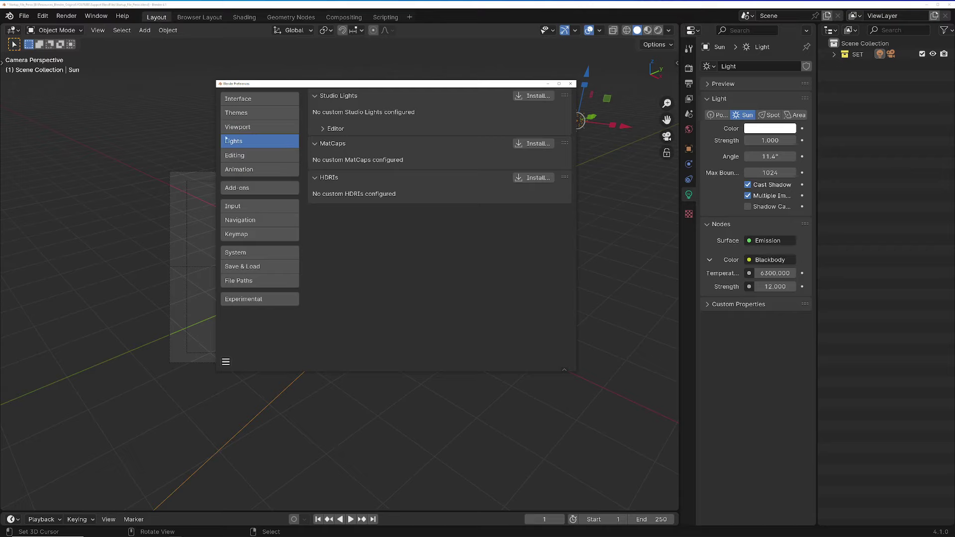
click(248, 155)
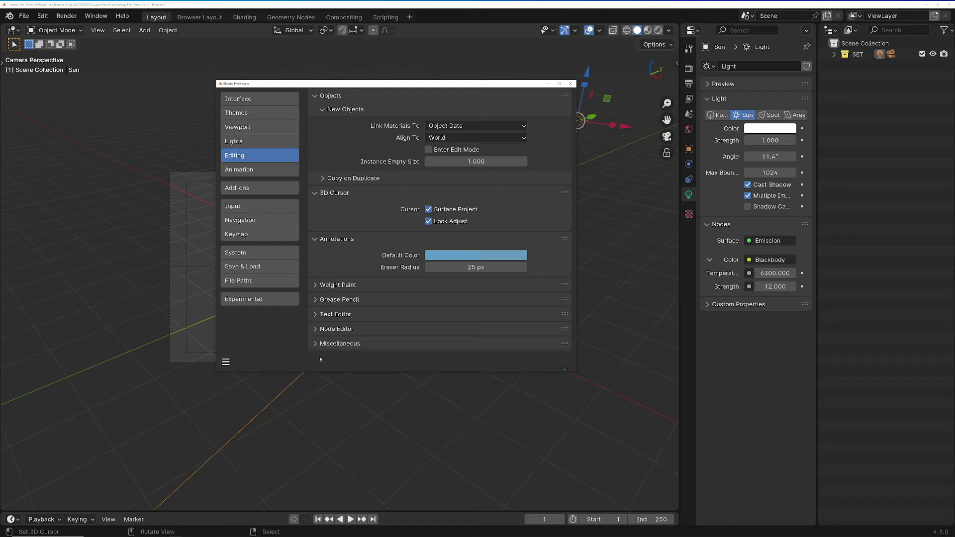
click(334, 342)
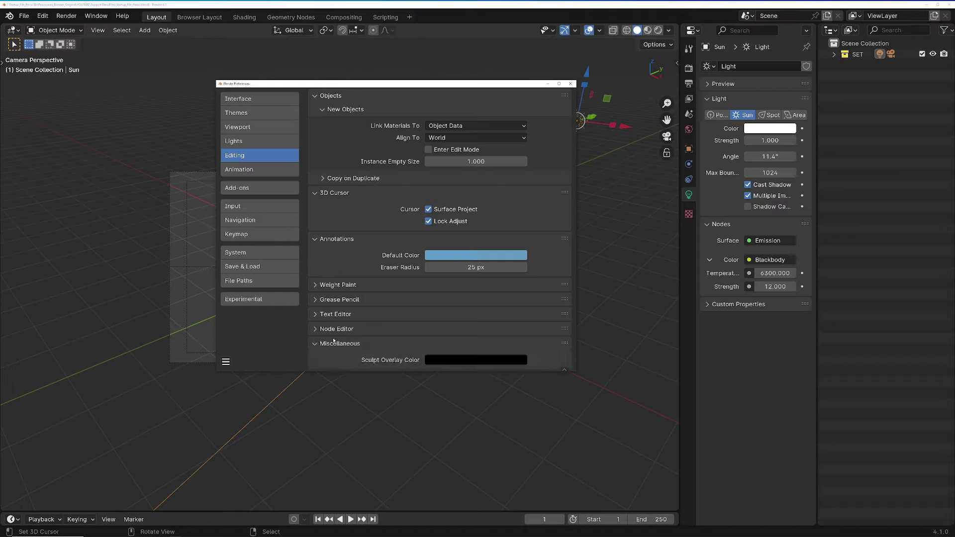
click(317, 344)
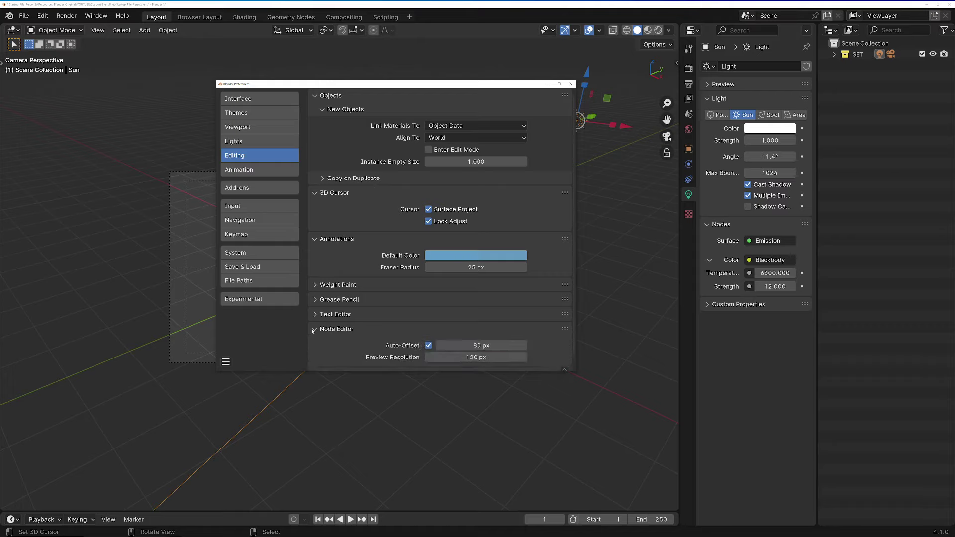
scroll(328, 328, down, 1)
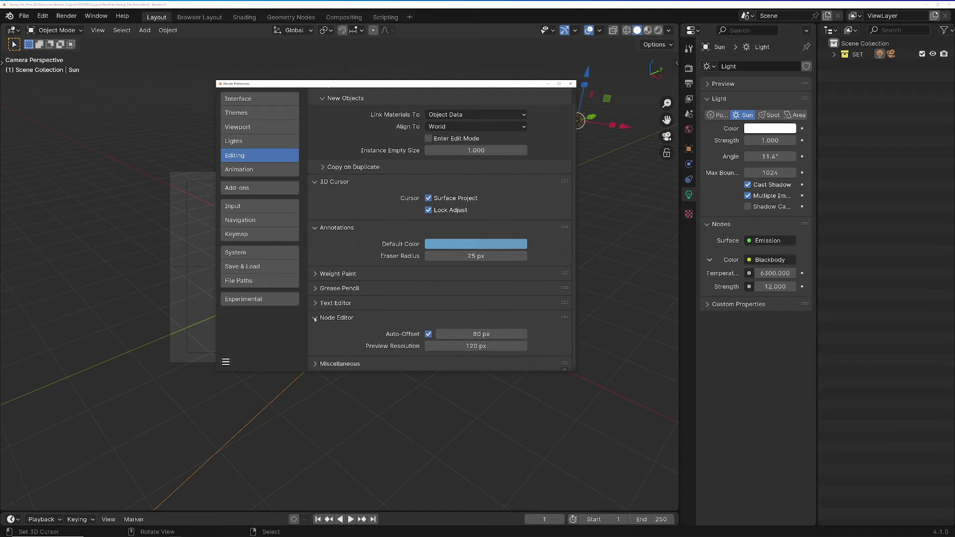
click(314, 318)
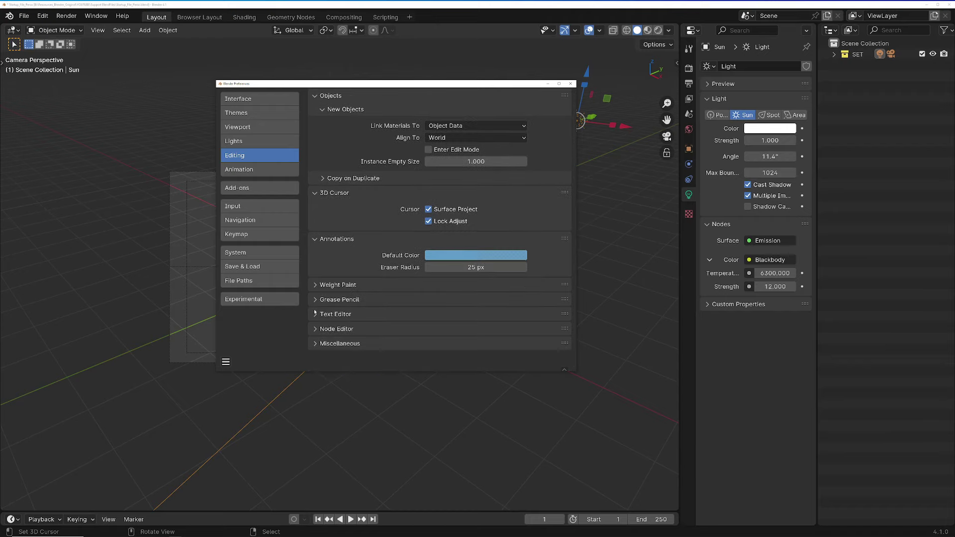
Step: Show the Animation preferences and scroll through its Timeline and Keyframes settings
click(251, 172)
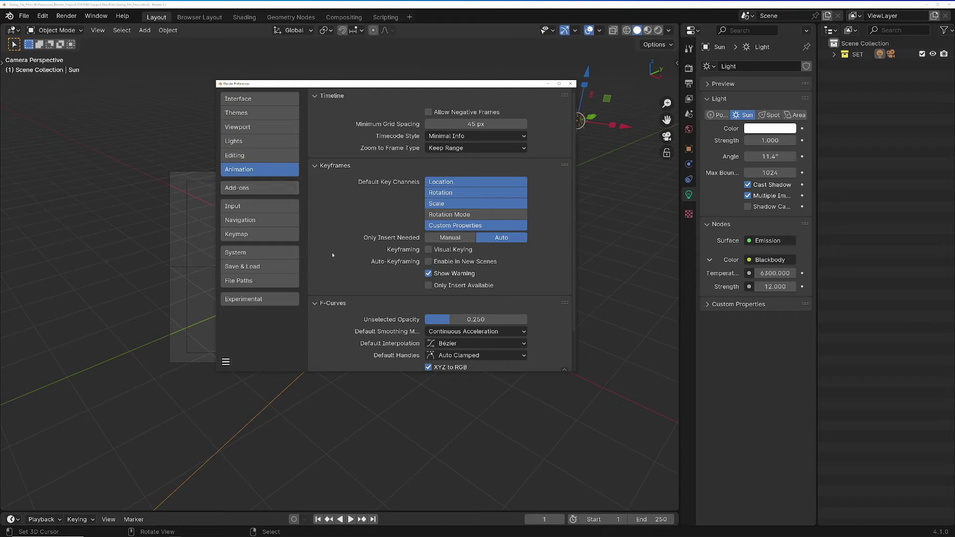
scroll(352, 239, down, 2)
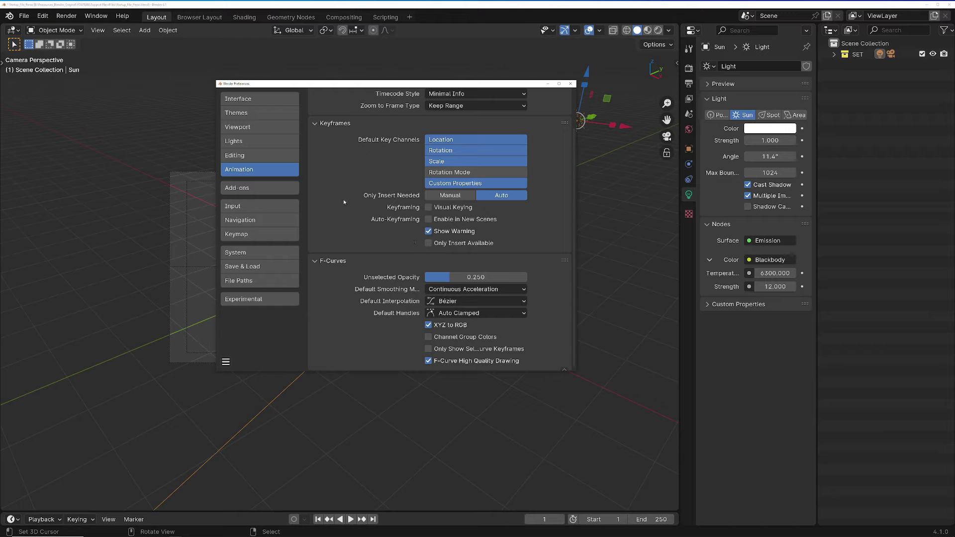
Step: Show the Preferences Add-ons section, scrolled to the top of the official add-on list
click(259, 189)
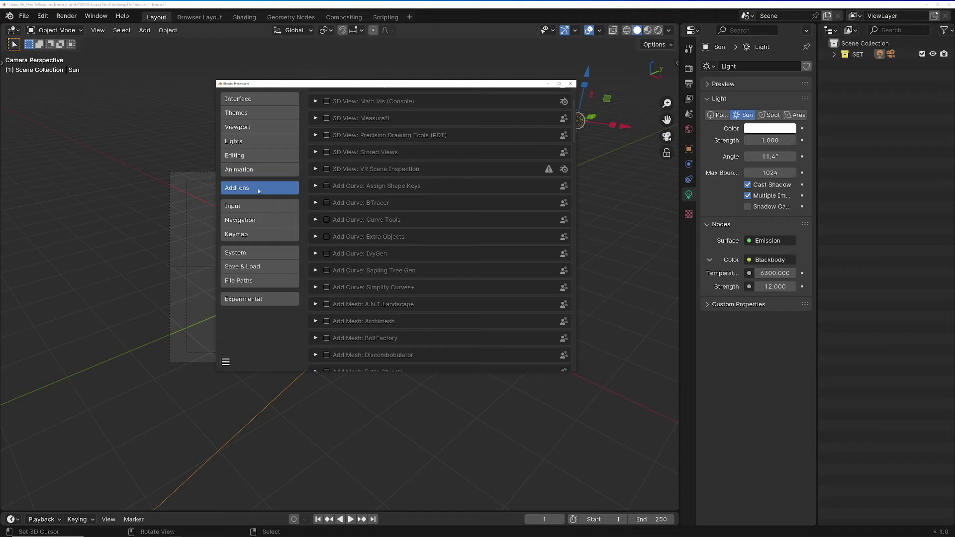
scroll(466, 230, up, 3)
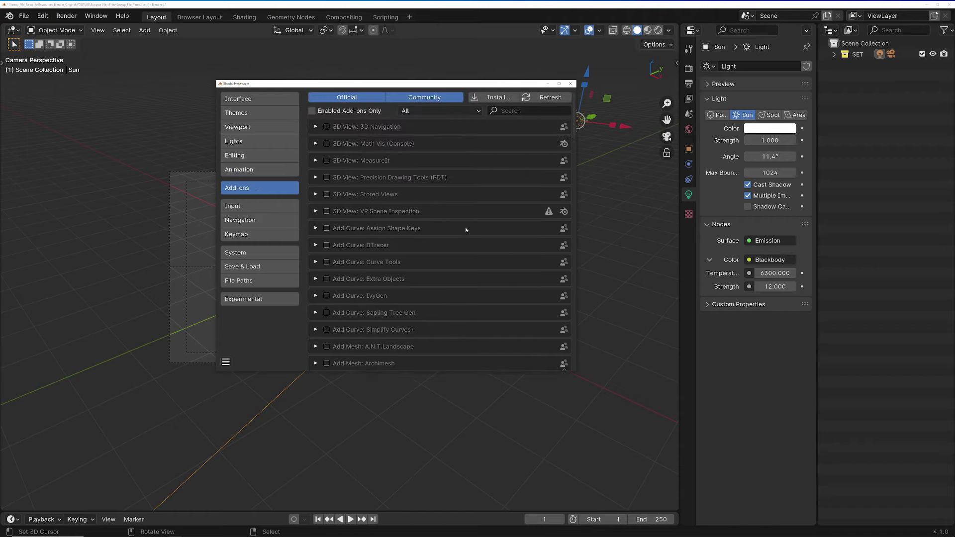
scroll(410, 132, down, 5)
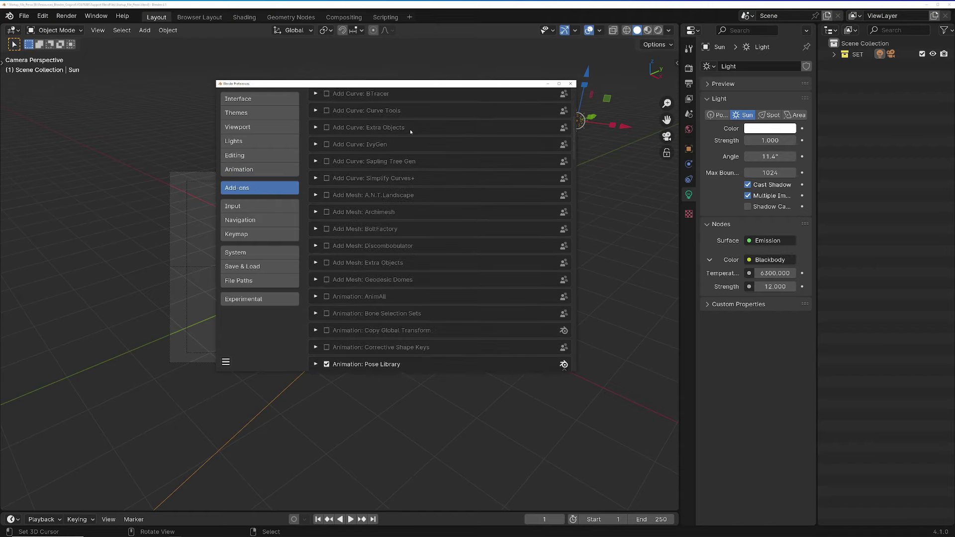
scroll(409, 137, down, 5)
scroll(410, 141, up, 8)
scroll(411, 145, up, 6)
scroll(411, 145, up, 2)
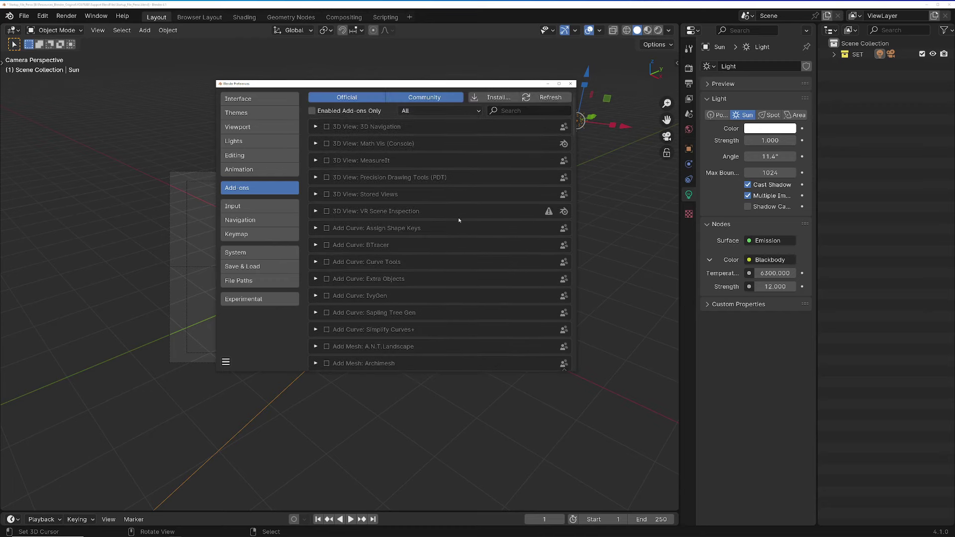
Step: Search 'node' and 'f2' to tick Node Wrangler and Mesh: F2, then clear the search
click(527, 111)
text(node)
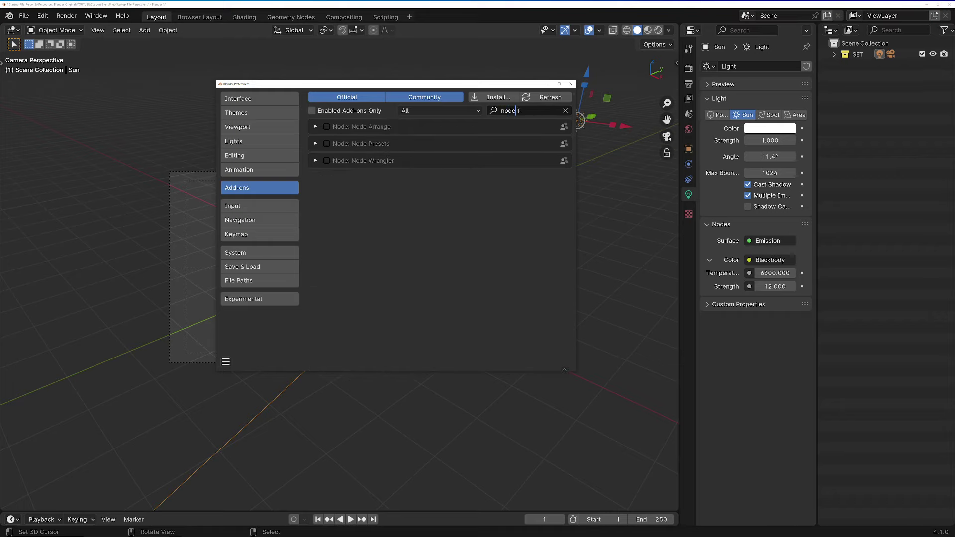
click(326, 161)
click(565, 110)
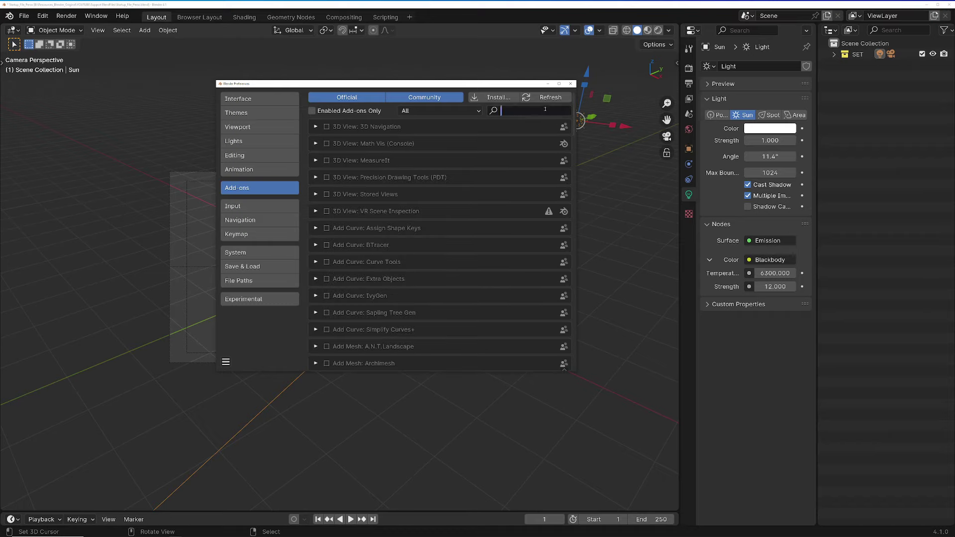
text(f2)
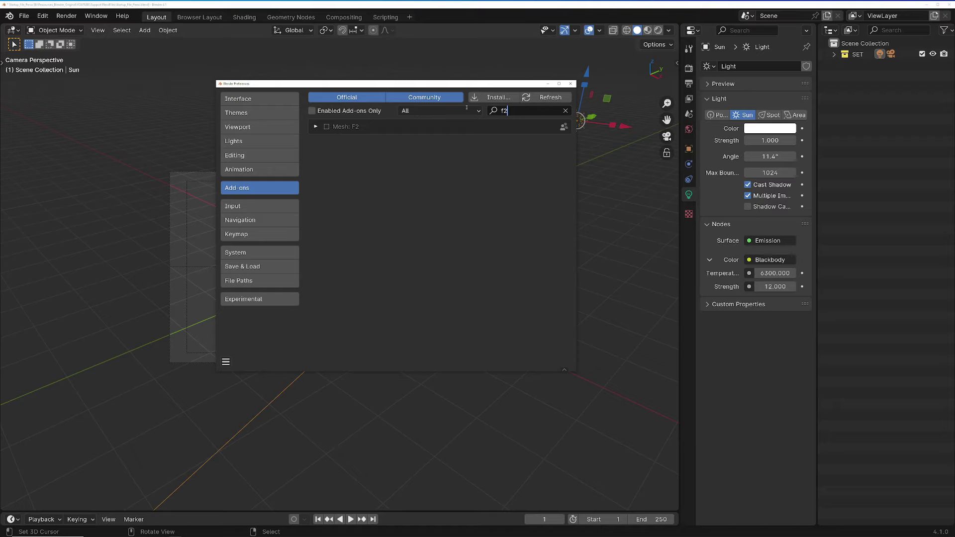
click(327, 128)
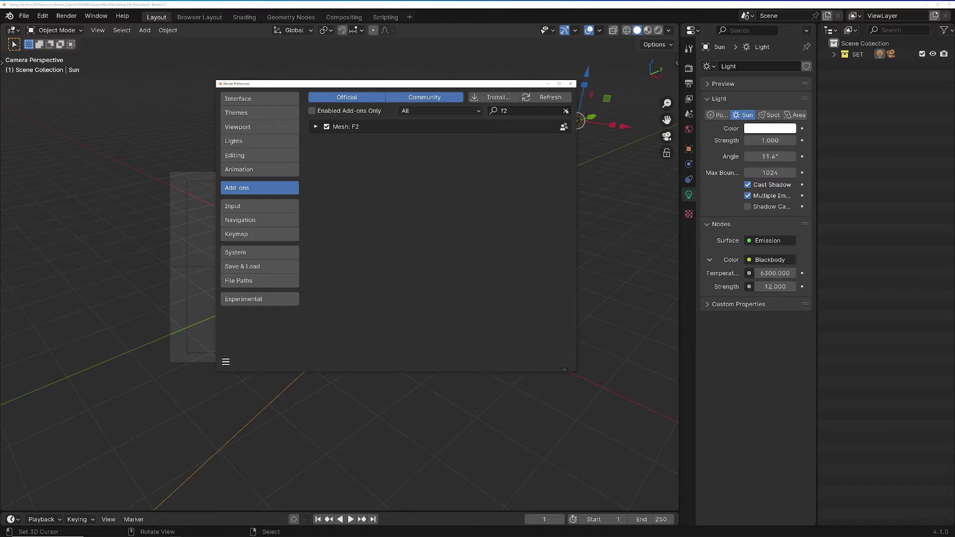
click(565, 111)
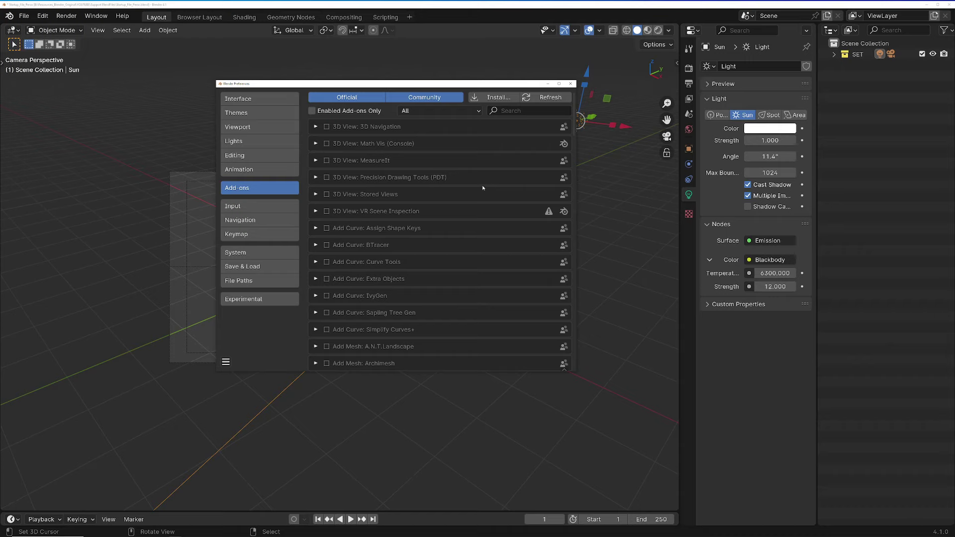
scroll(483, 188, down, 2)
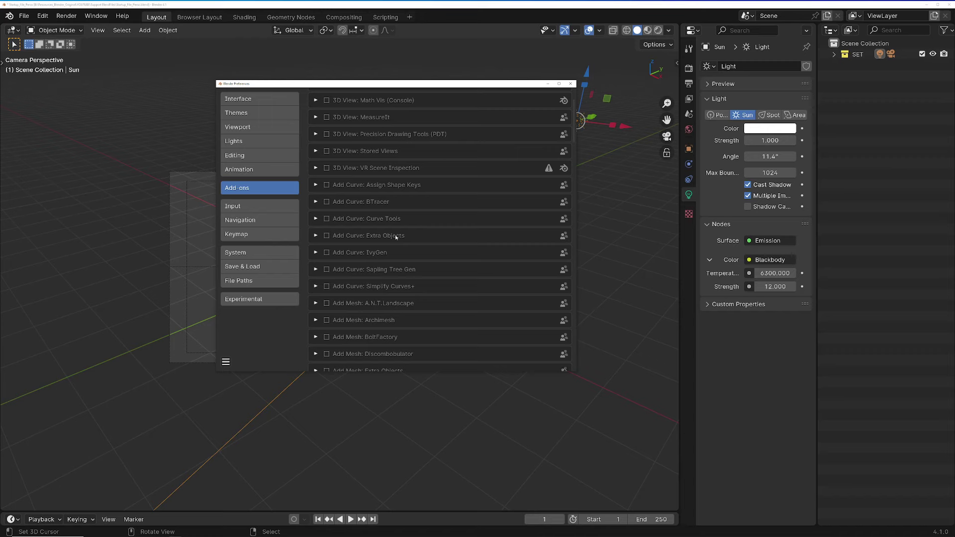
scroll(396, 238, down, 3)
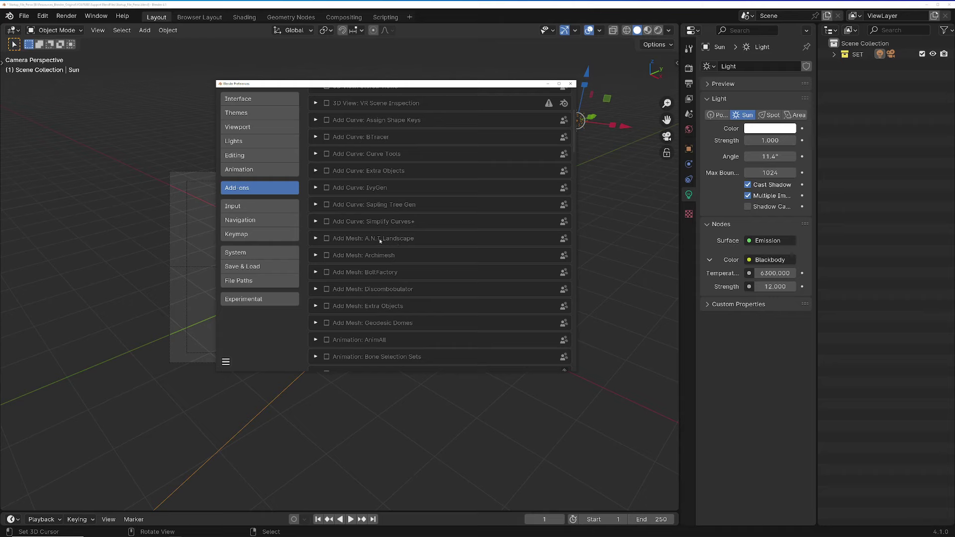
scroll(378, 224, up, 5)
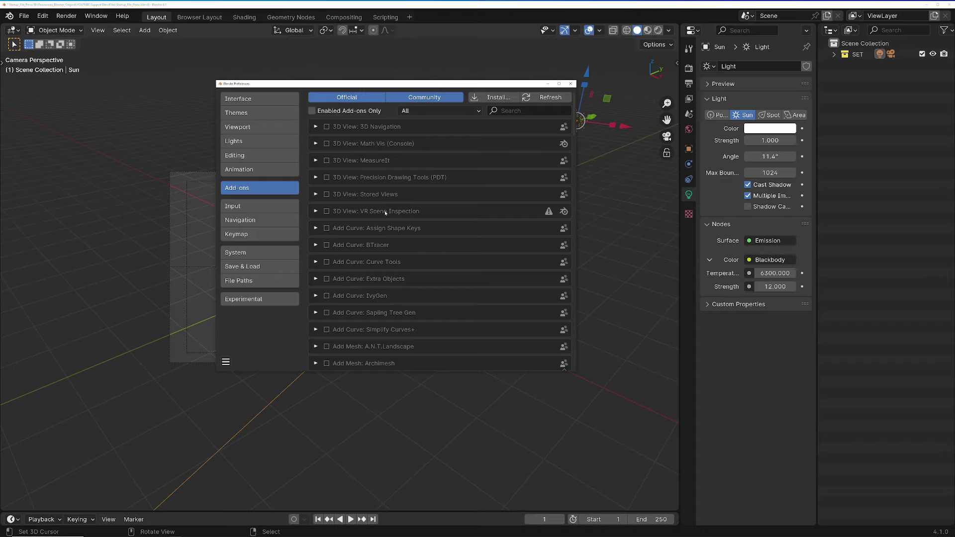
click(516, 112)
text(loop)
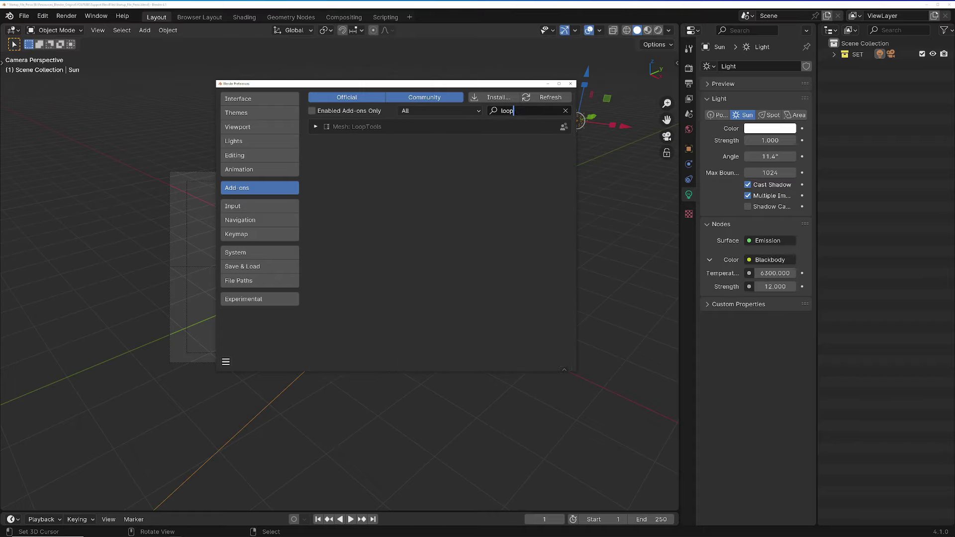
click(327, 127)
click(565, 110)
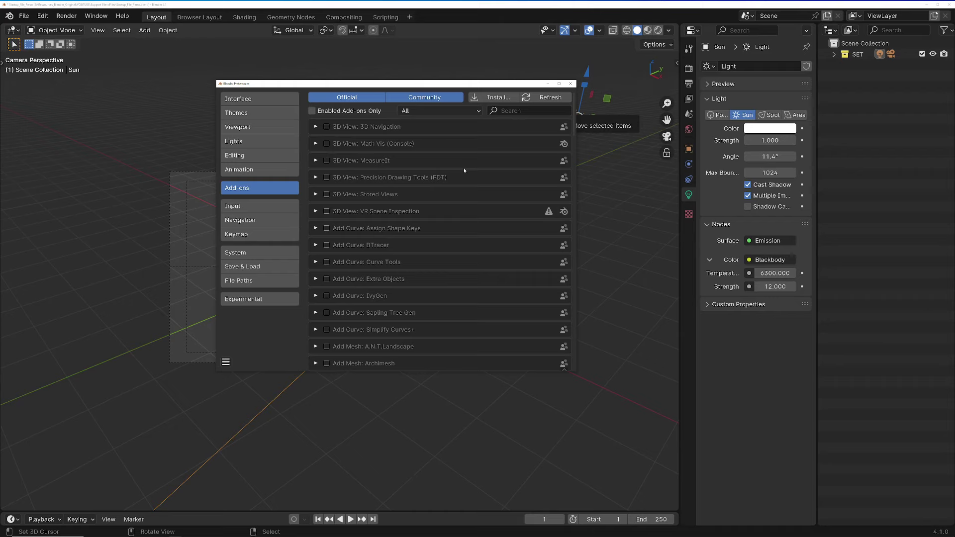
scroll(464, 168, down, 2)
scroll(452, 175, down, 2)
scroll(447, 183, down, 2)
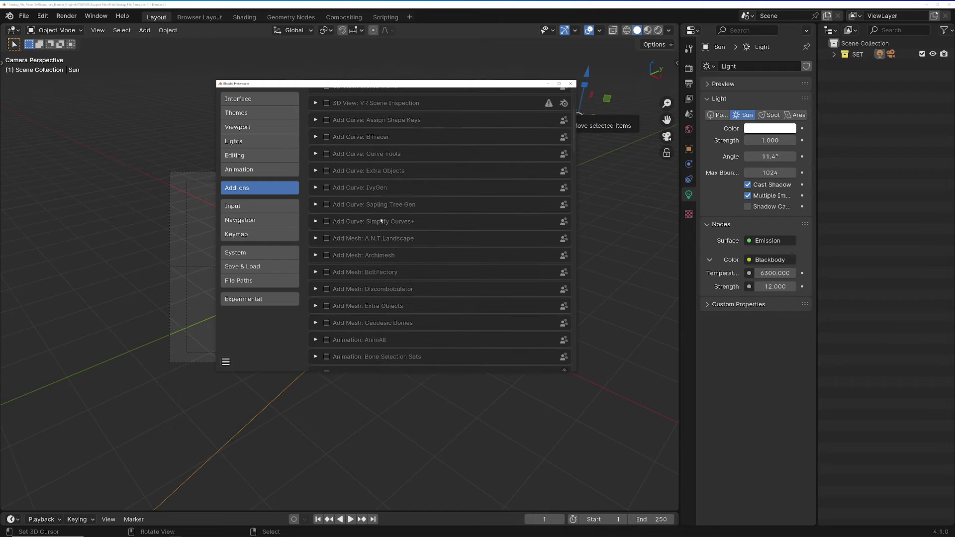
scroll(389, 290, down, 1)
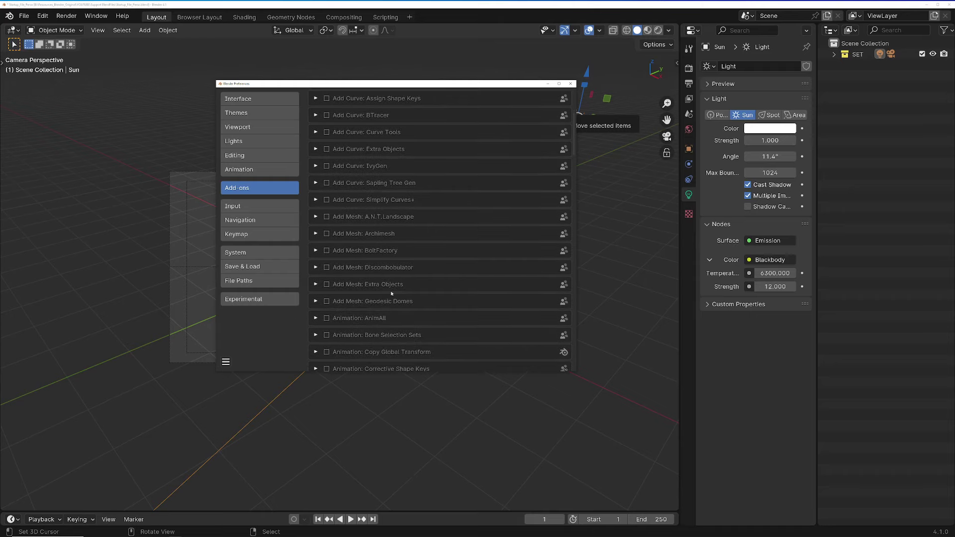
scroll(391, 293, down, 2)
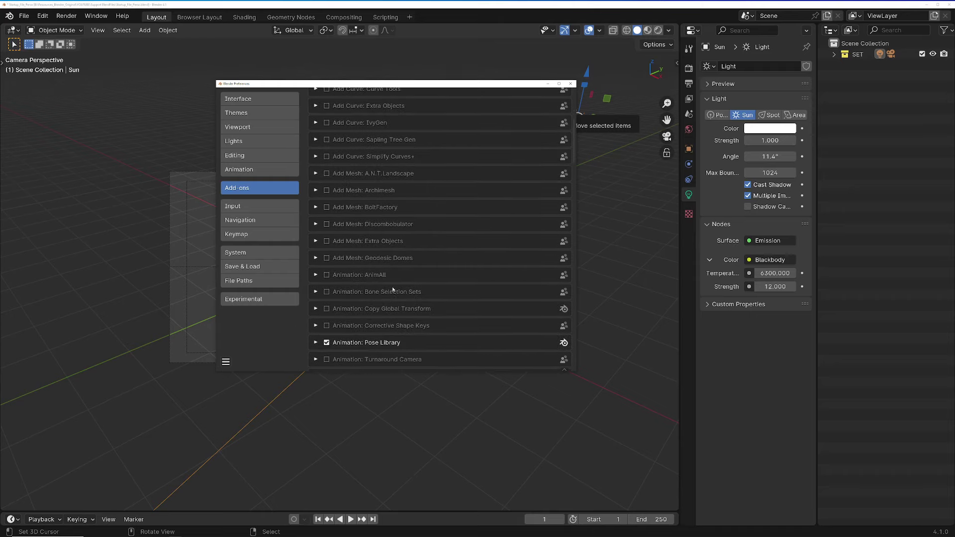
scroll(393, 289, down, 1)
scroll(393, 286, down, 2)
scroll(393, 286, down, 2)
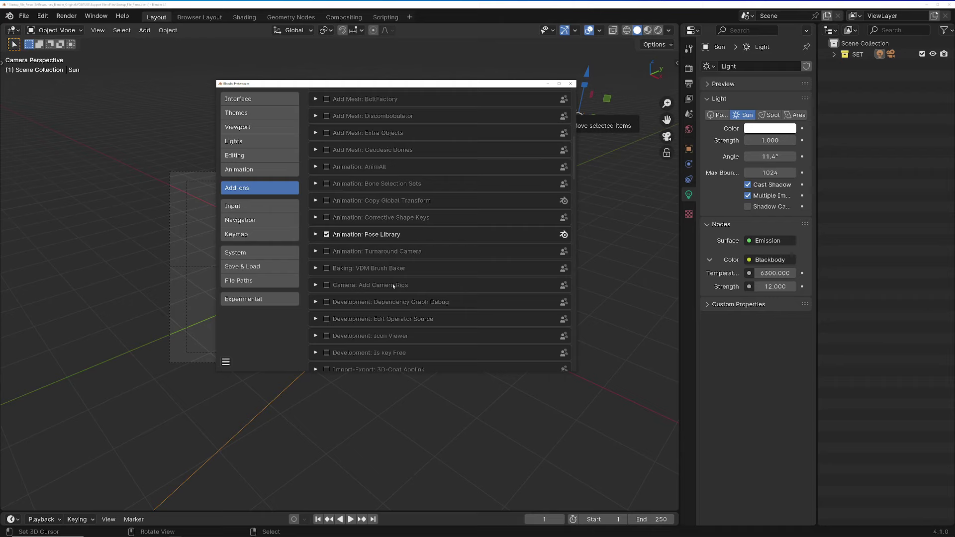
scroll(391, 281, down, 1)
scroll(398, 286, down, 2)
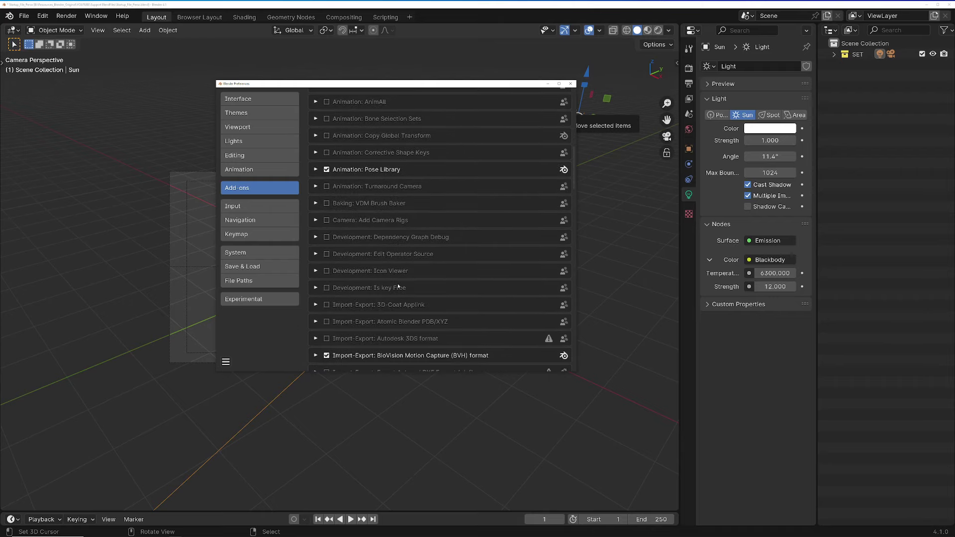
scroll(398, 286, down, 2)
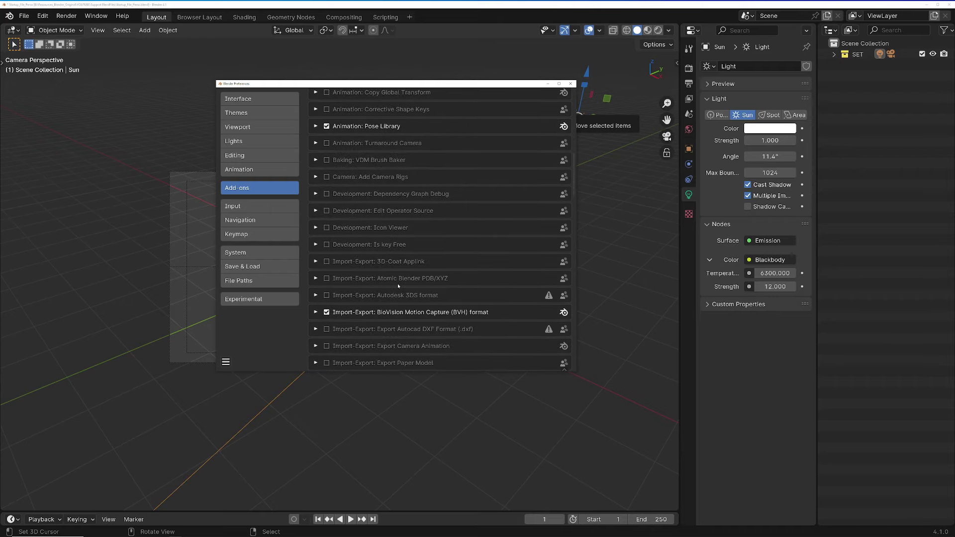
scroll(396, 240, down, 2)
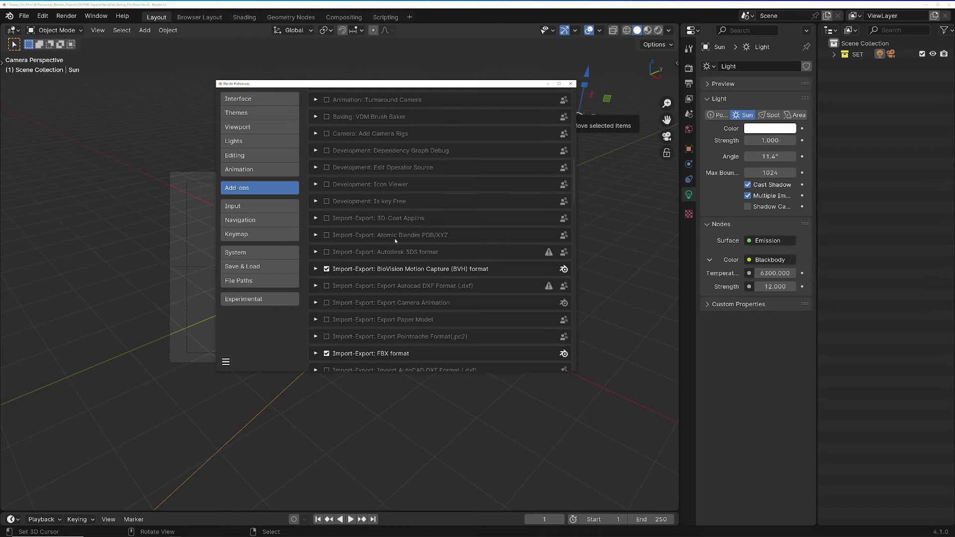
scroll(395, 241, down, 4)
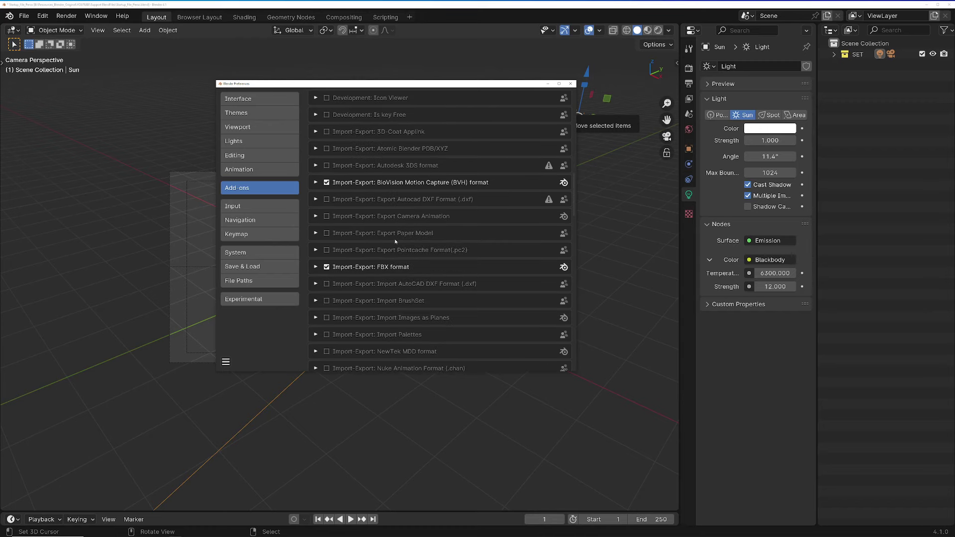
scroll(396, 241, down, 2)
scroll(395, 243, down, 1)
scroll(393, 247, down, 2)
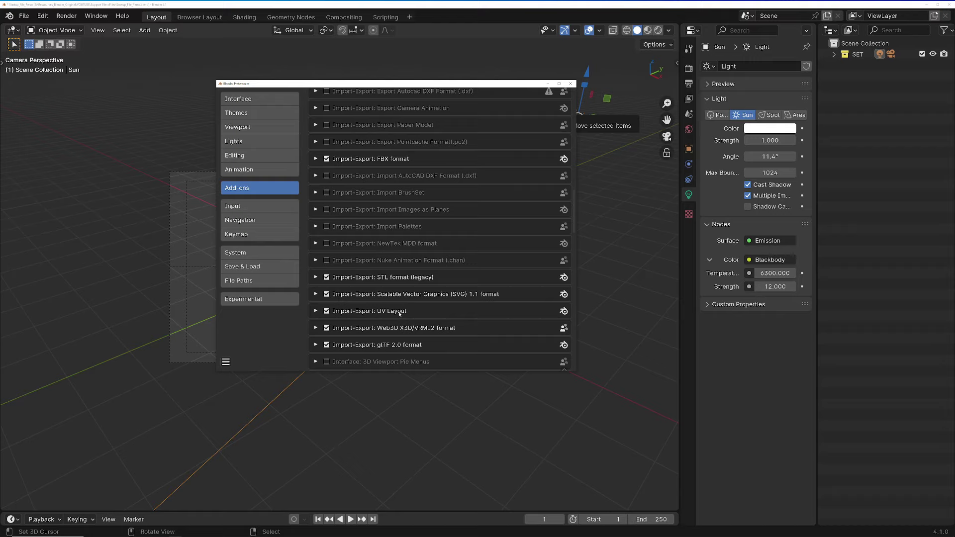
scroll(348, 299, down, 3)
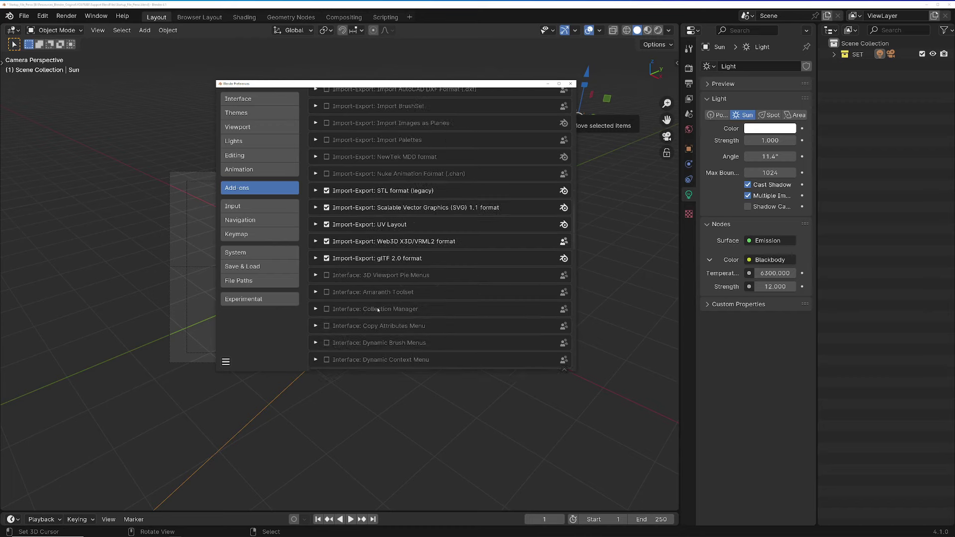
scroll(377, 175, down, 2)
scroll(368, 211, down, 2)
scroll(402, 200, down, 1)
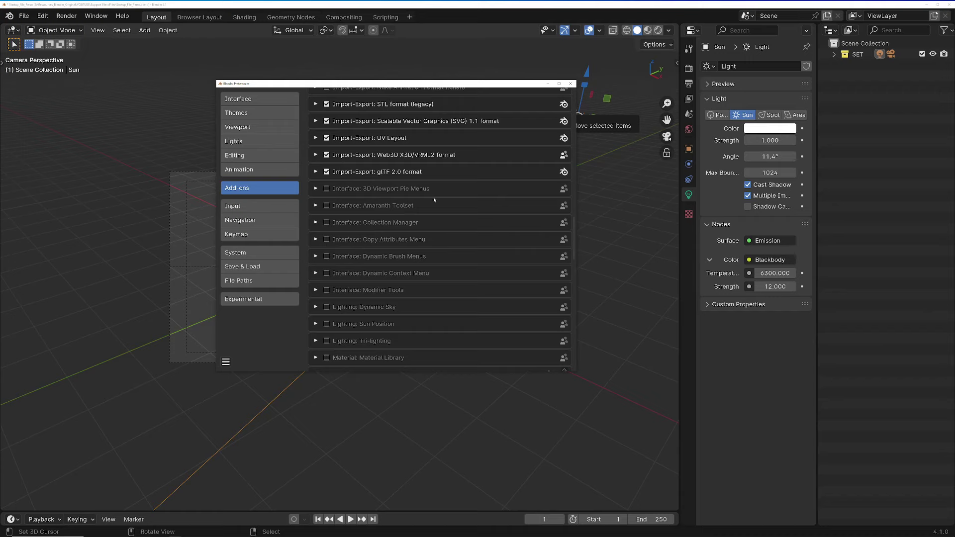
scroll(433, 200, down, 2)
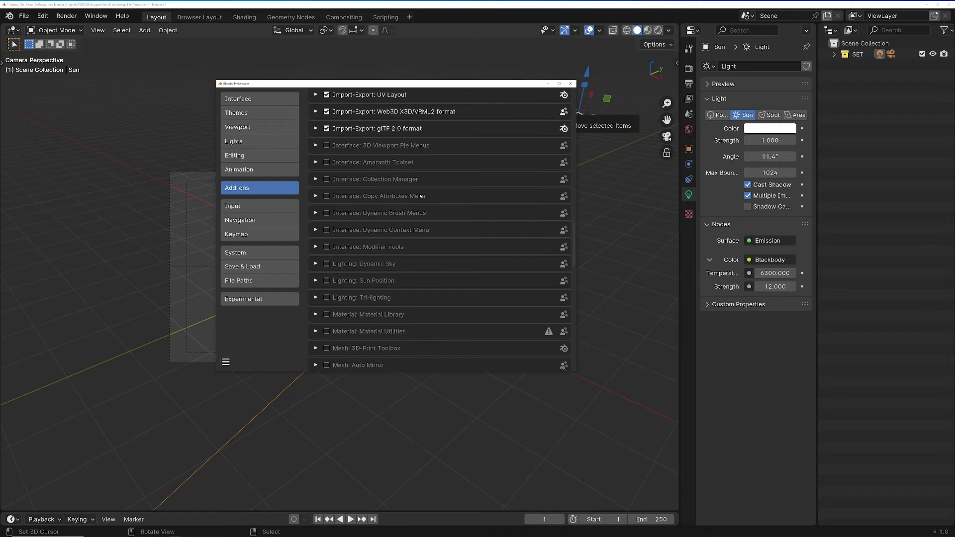
scroll(409, 262, down, 2)
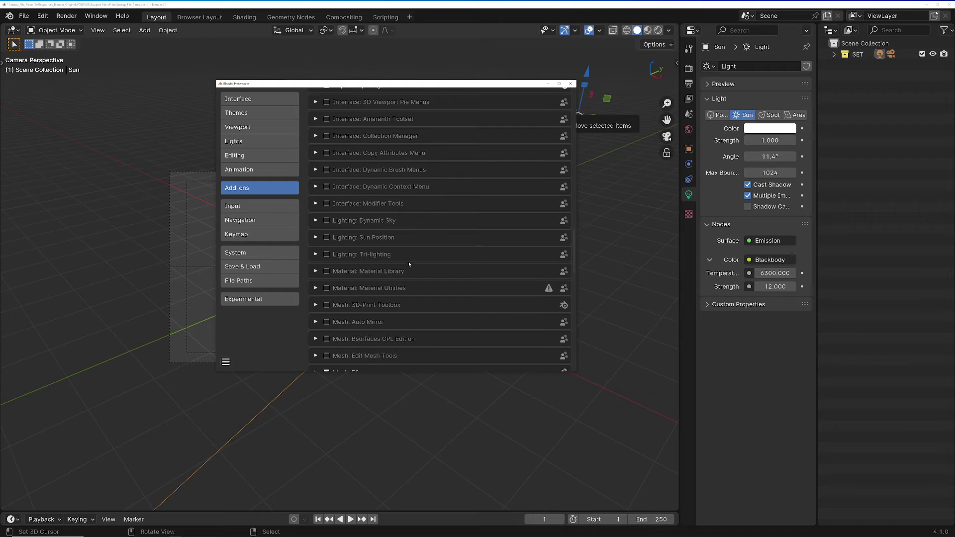
scroll(408, 264, down, 2)
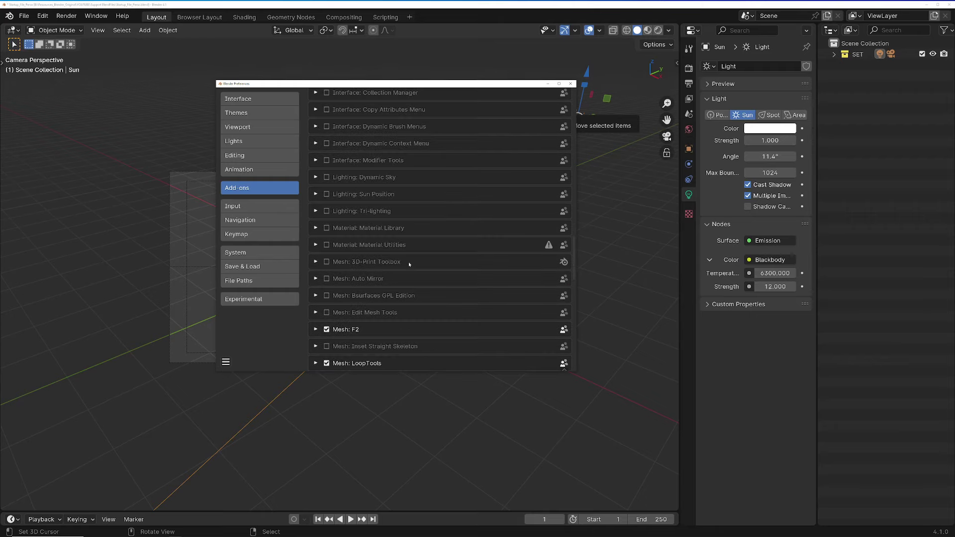
scroll(408, 262, down, 3)
scroll(408, 262, down, 2)
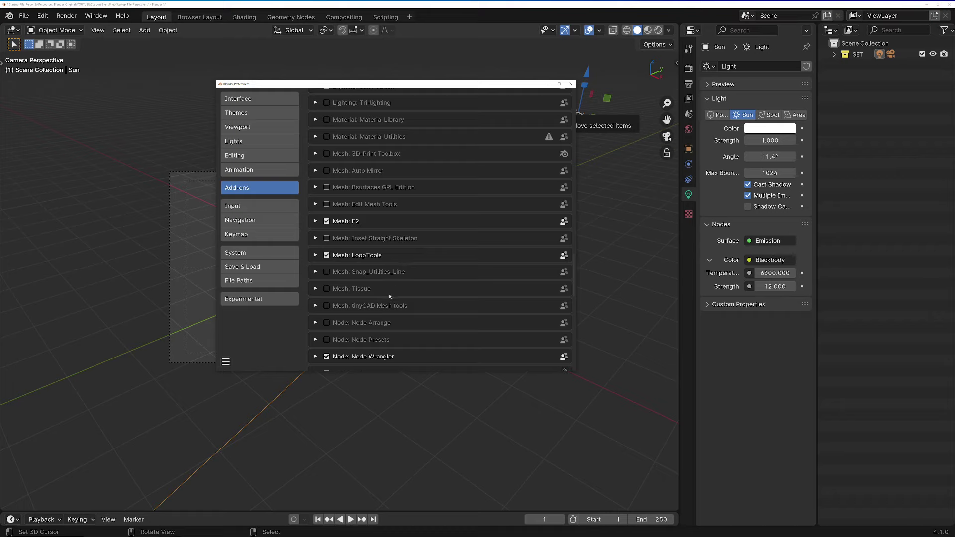
scroll(395, 342, down, 2)
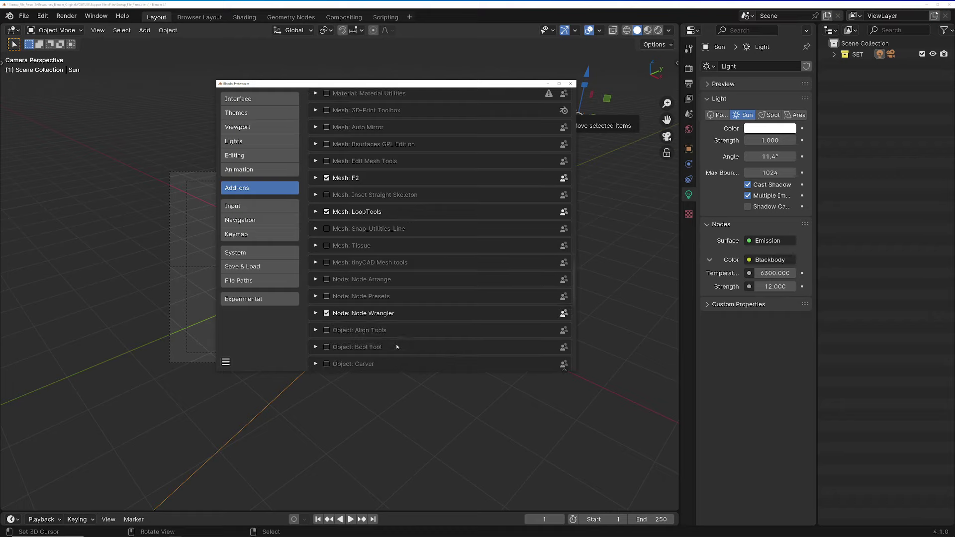
scroll(389, 328, down, 1)
scroll(383, 315, down, 1)
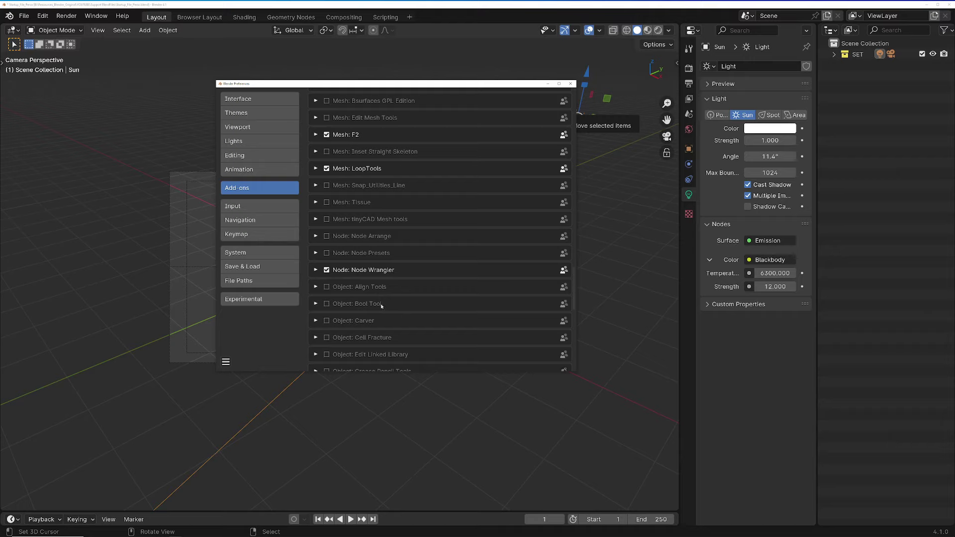
Step: Tick the Object: Bool Tool add-on checkbox
click(327, 305)
scroll(374, 305, down, 1)
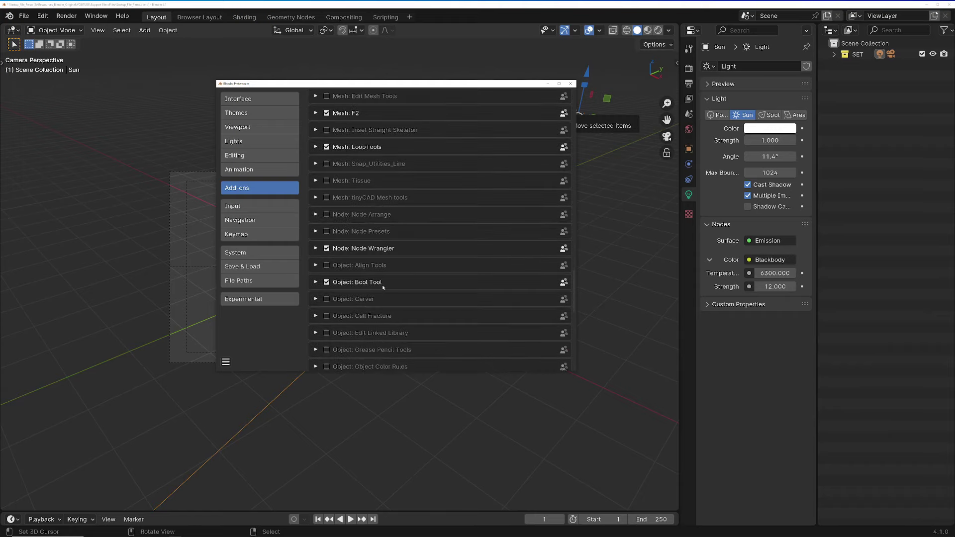
scroll(373, 287, down, 3)
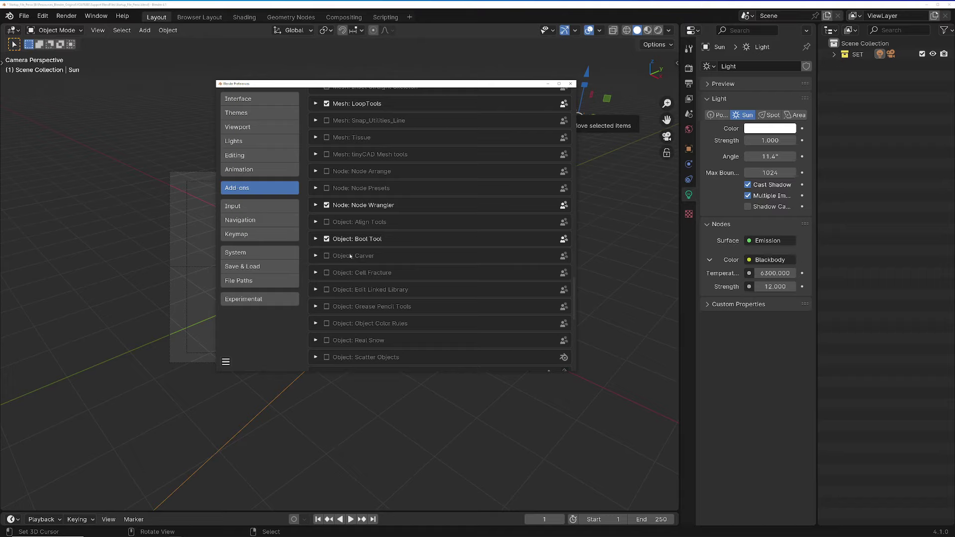
scroll(381, 254, down, 1)
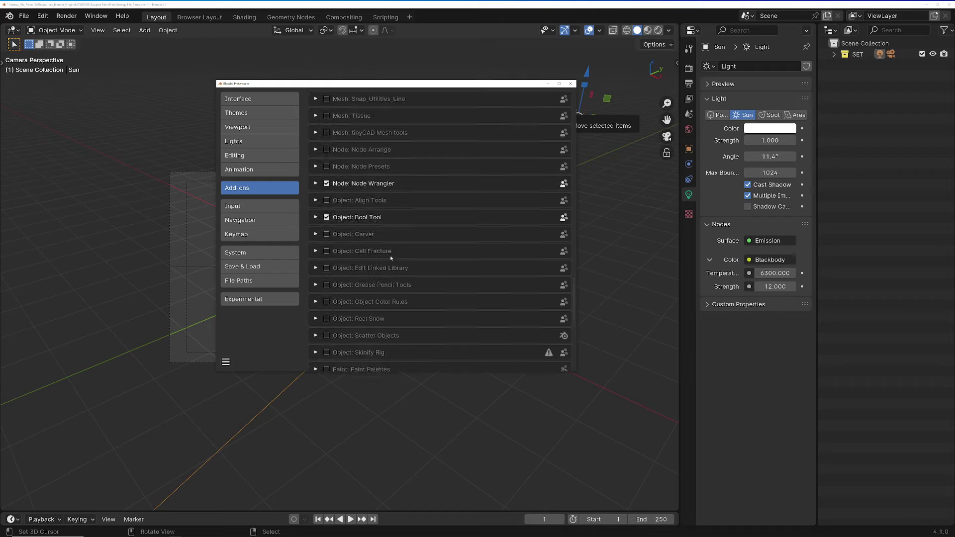
scroll(390, 258, down, 1)
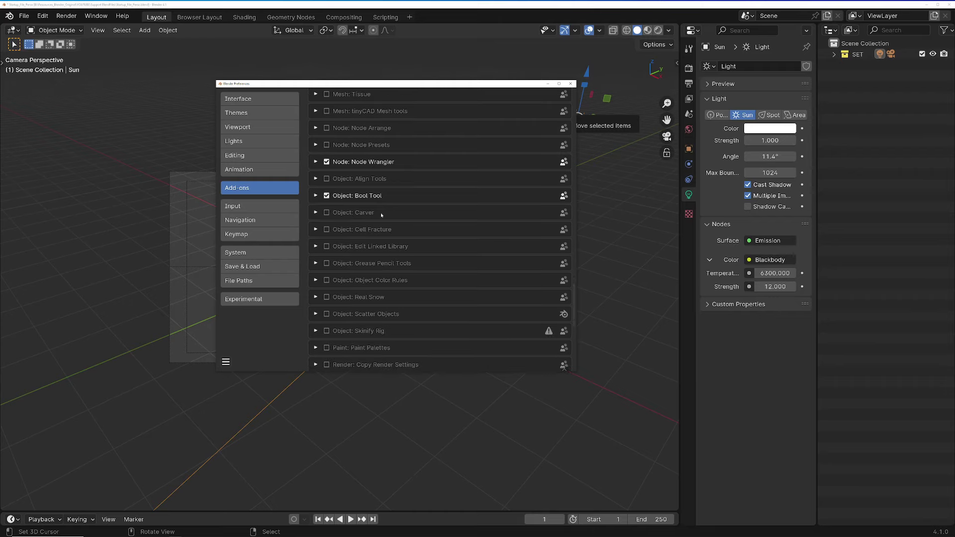
Step: Scroll the add-ons list down to the Render and Rigging entries
scroll(392, 229, down, 1)
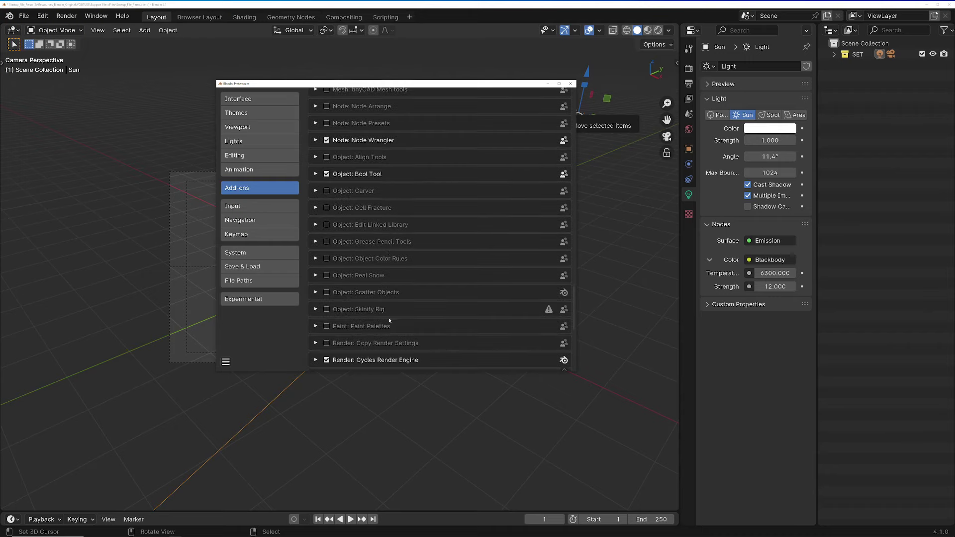
scroll(392, 338, down, 1)
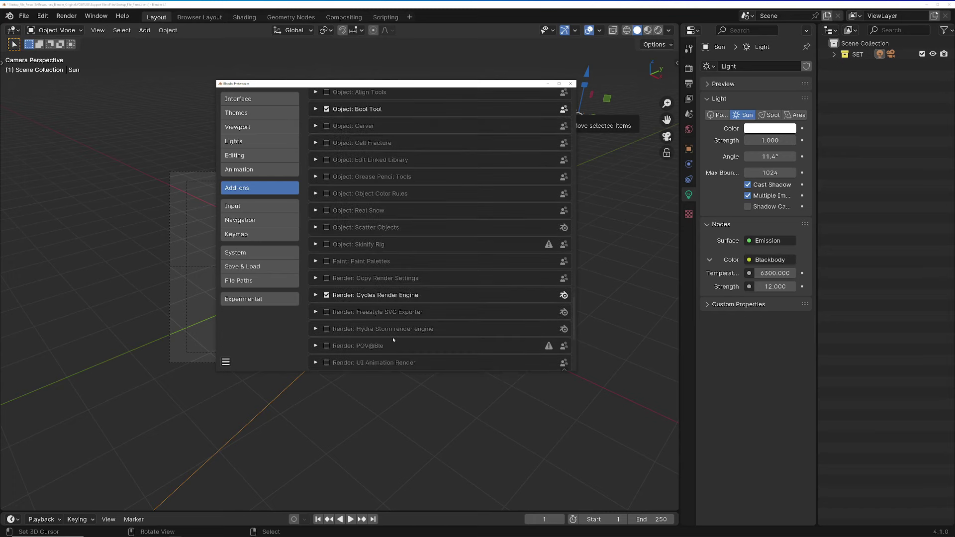
scroll(393, 339, down, 4)
scroll(393, 340, down, 1)
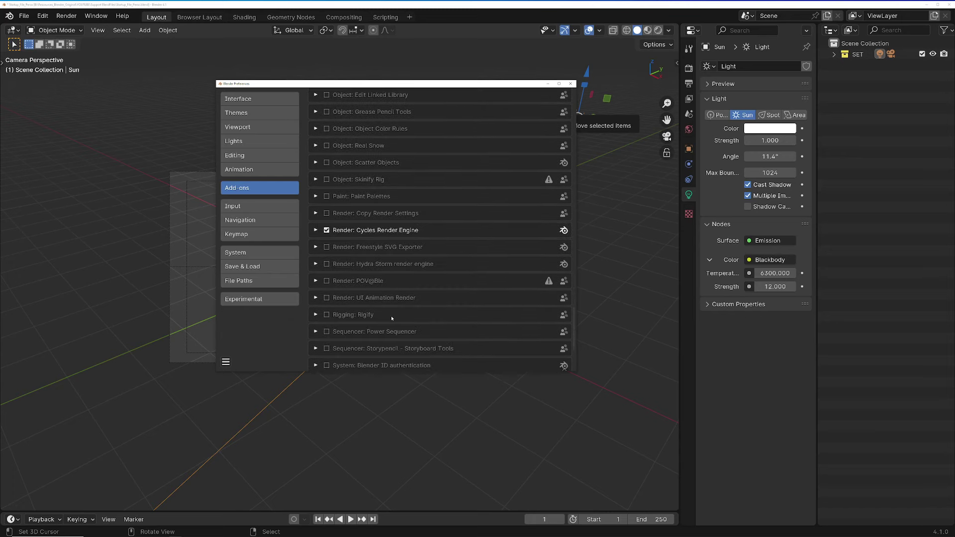
scroll(392, 335, down, 1)
scroll(390, 323, down, 2)
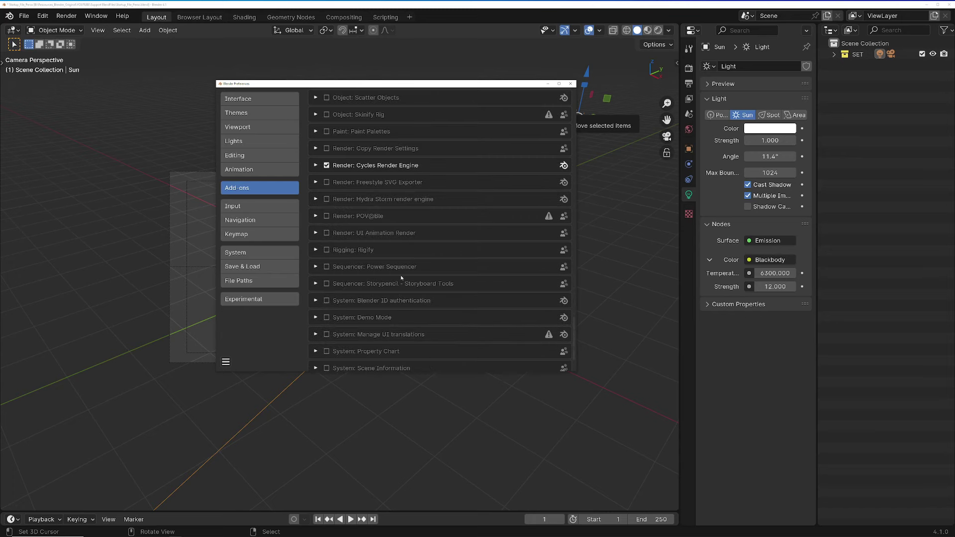
scroll(402, 278, down, 2)
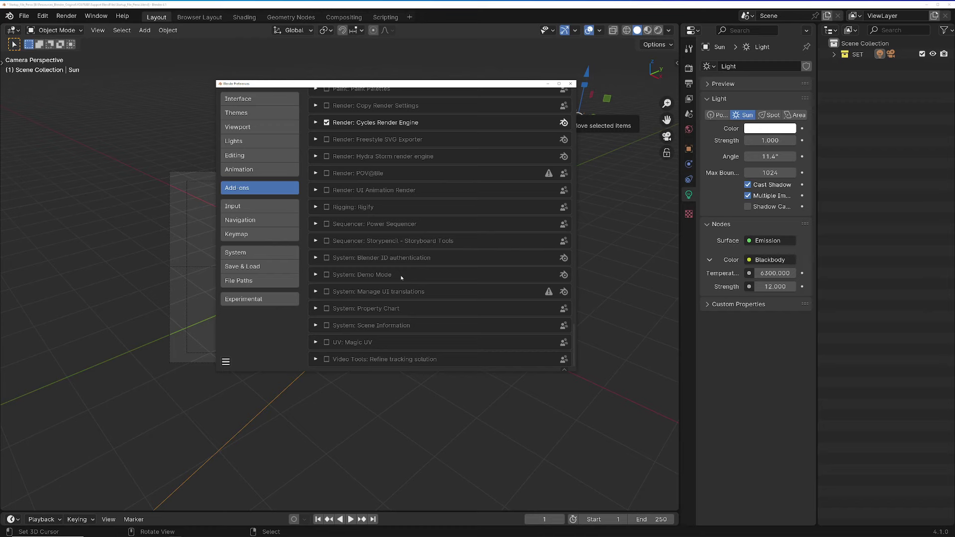
scroll(401, 276, up, 2)
scroll(401, 277, up, 4)
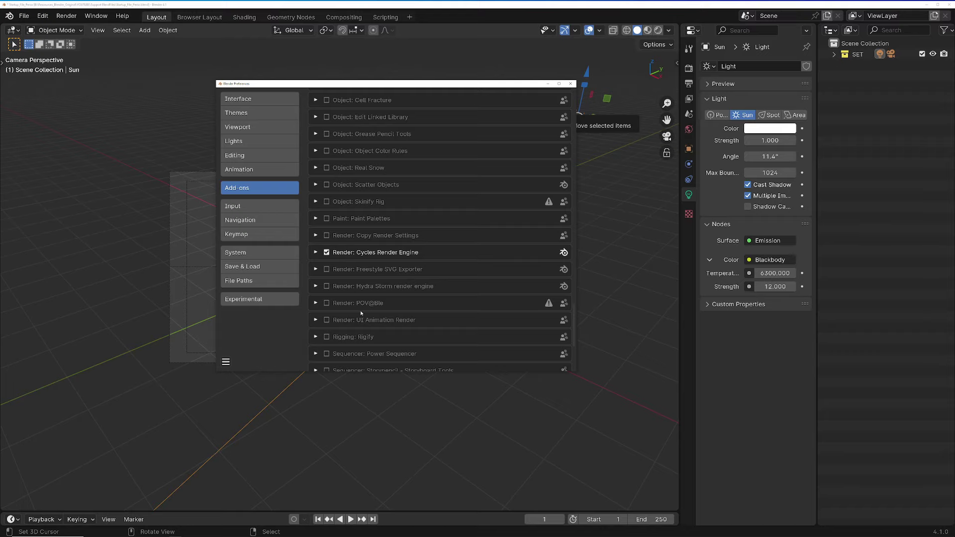
Step: Review the Input and Navigation preferences, ending on the Keymap settings
click(256, 204)
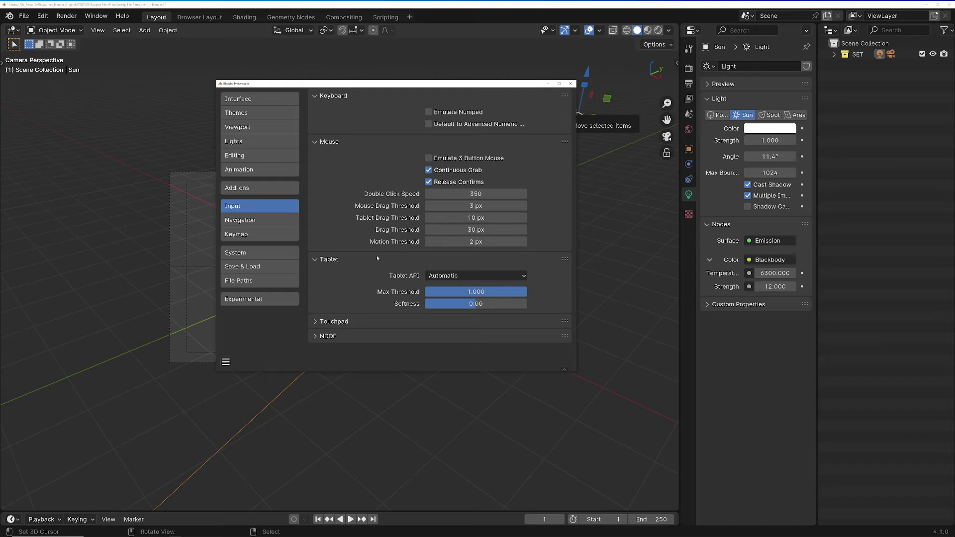
click(262, 222)
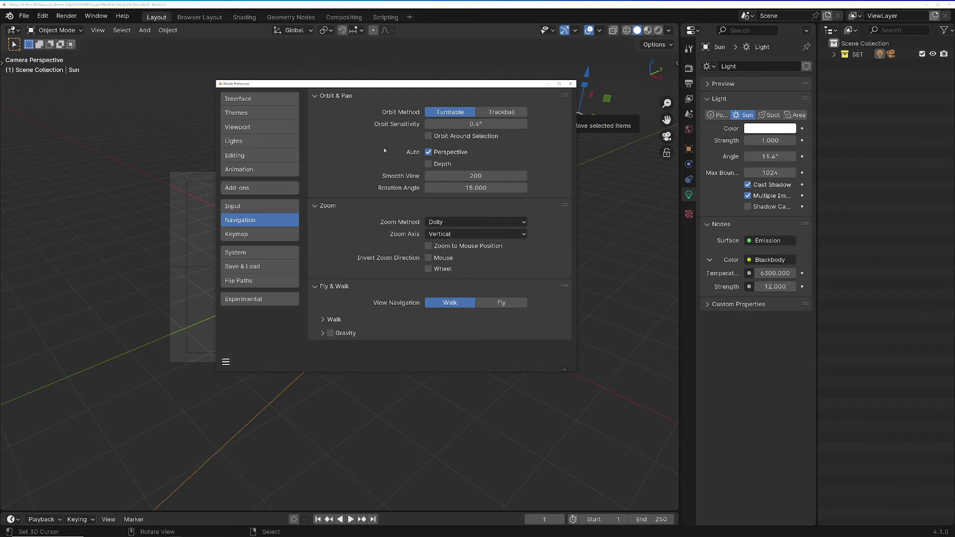
click(272, 236)
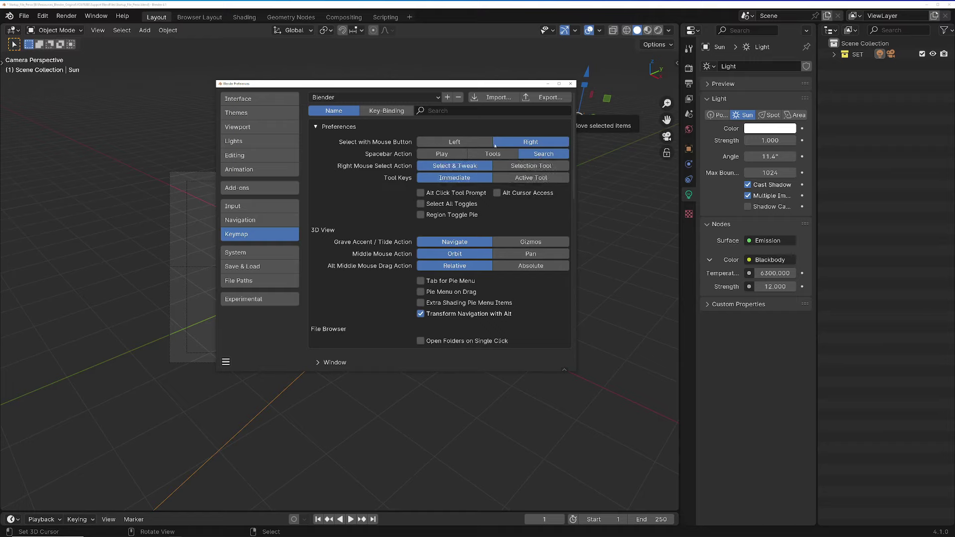
Step: Scroll through the rest of the Keymap preferences, then switch to the System page
scroll(405, 220, down, 2)
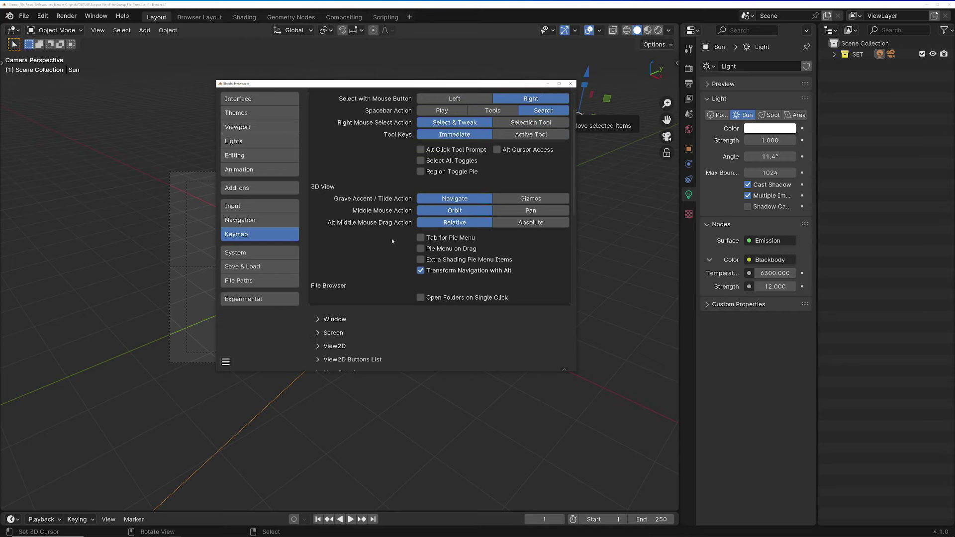
scroll(393, 243, down, 4)
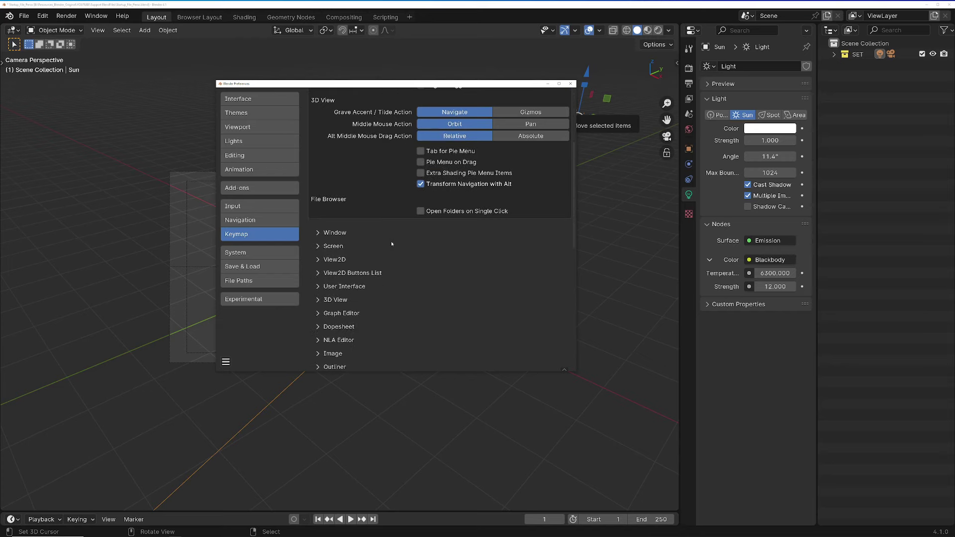
scroll(392, 244, down, 3)
scroll(389, 242, down, 5)
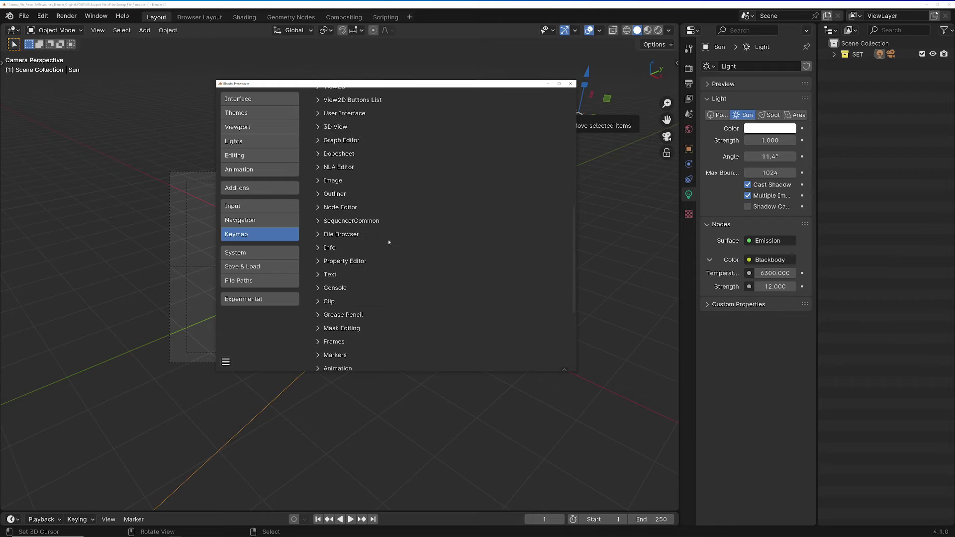
scroll(389, 231, down, 4)
scroll(389, 224, up, 5)
scroll(388, 228, up, 4)
scroll(387, 230, up, 5)
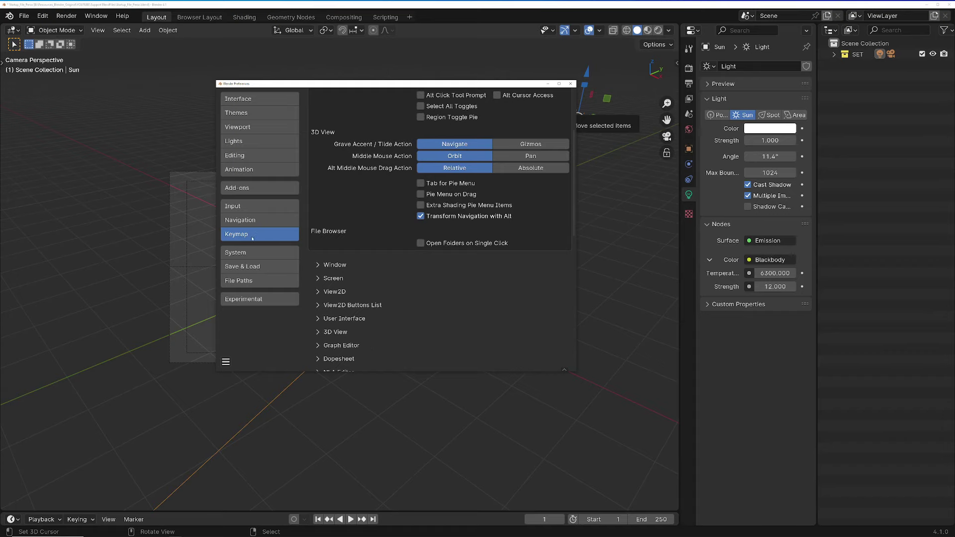
click(248, 253)
Step: Set Cycles Render Devices to OptiX with both the RTX 3090 and Ryzen 9 5900X enabled
scroll(341, 219, up, 3)
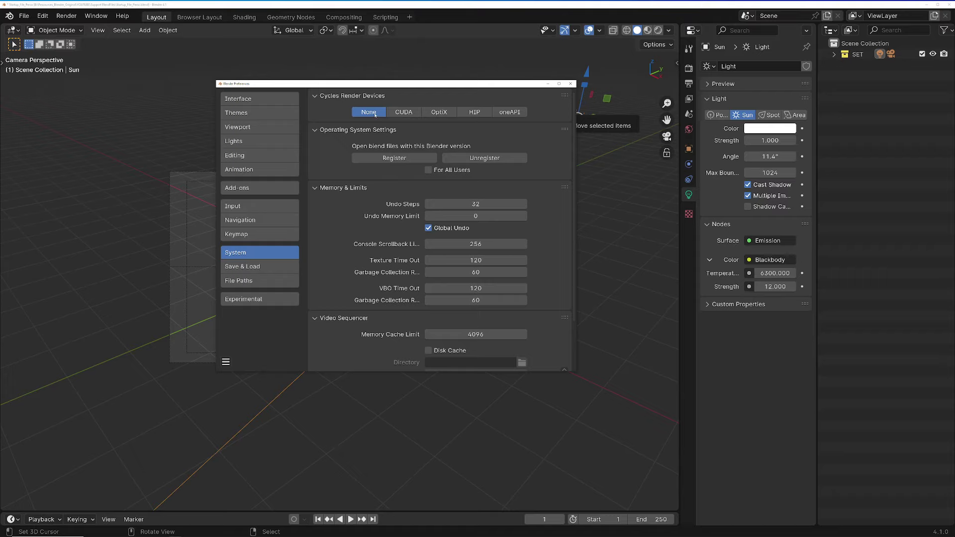
click(441, 113)
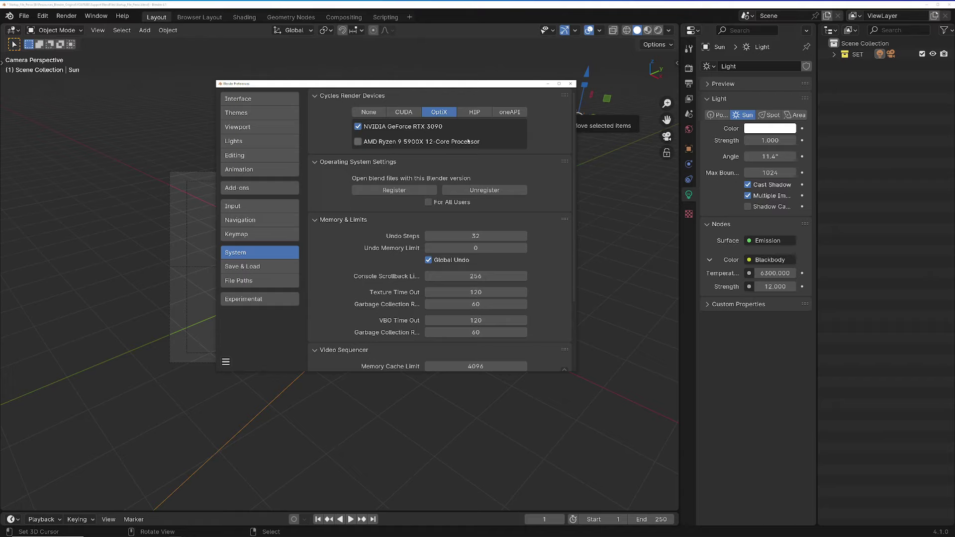
click(358, 141)
scroll(329, 178, down, 5)
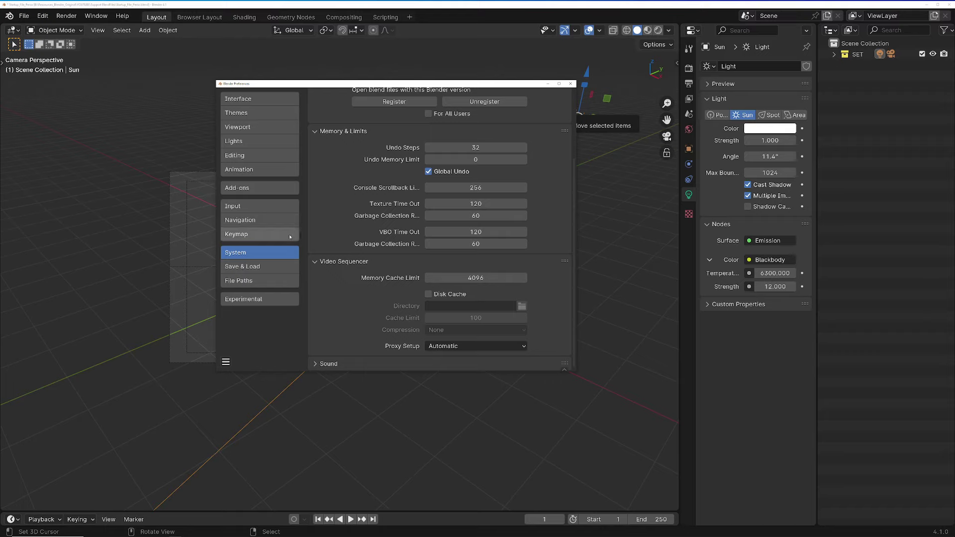
Step: Open the Save & Load preferences and set Save Versions to 0
click(260, 266)
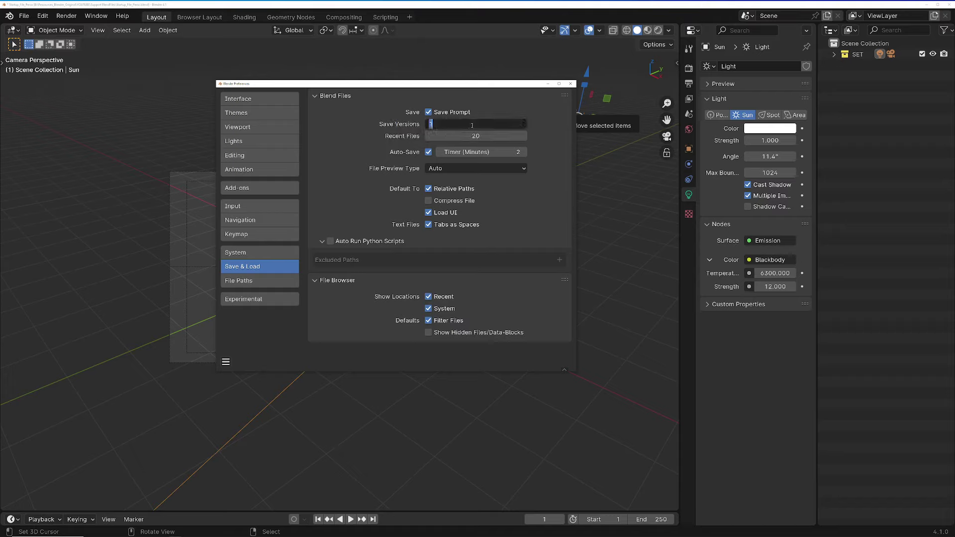
ctrl+scroll(471, 124, down, 1)
text(0)
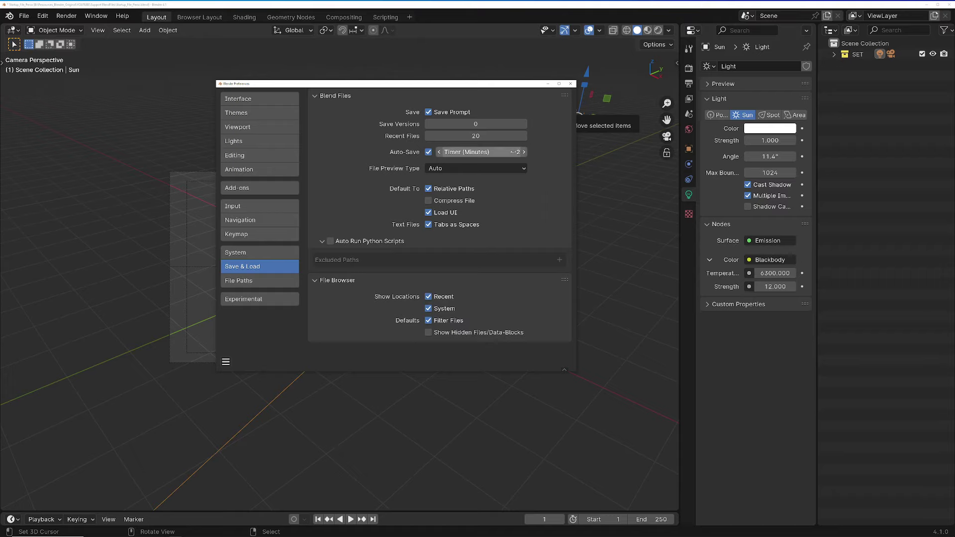
click(24, 16)
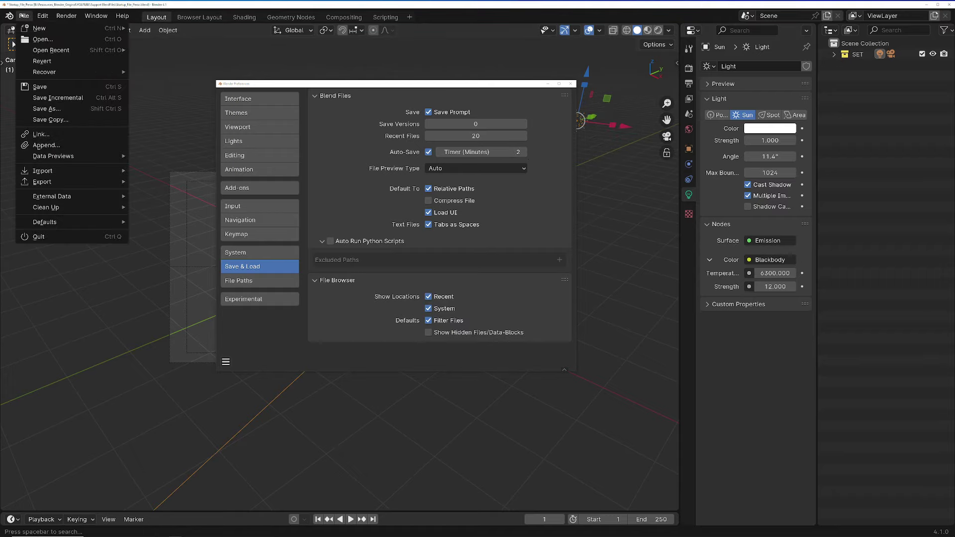
mouse_move(44, 72)
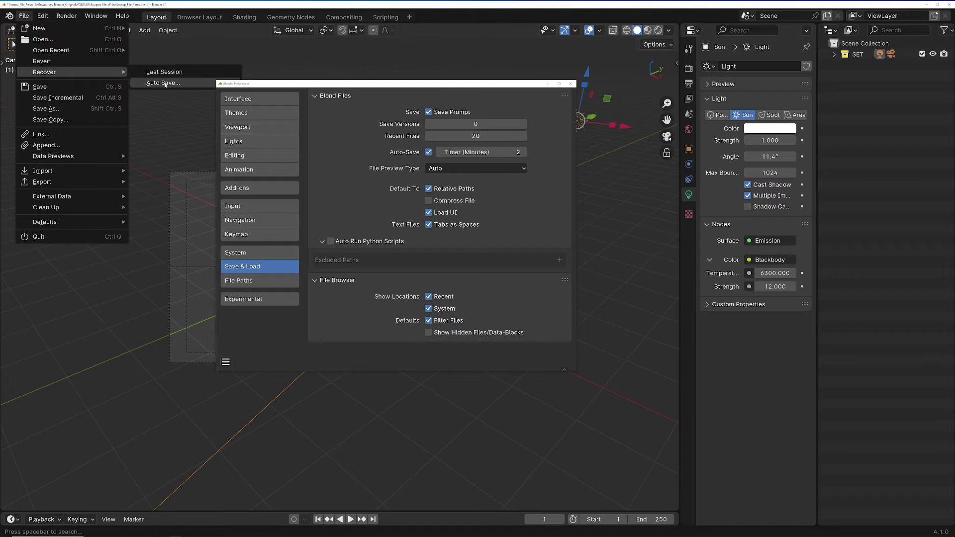
click(164, 83)
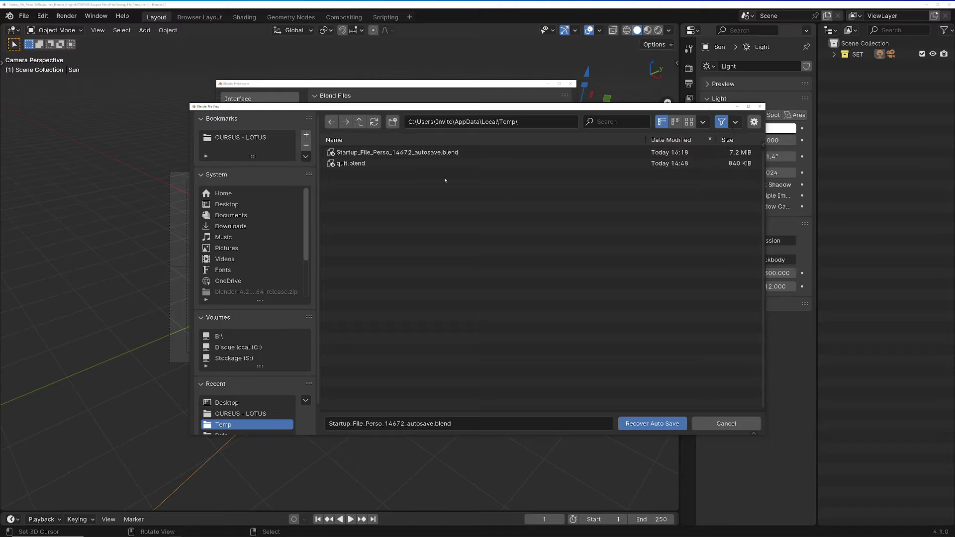
click(760, 107)
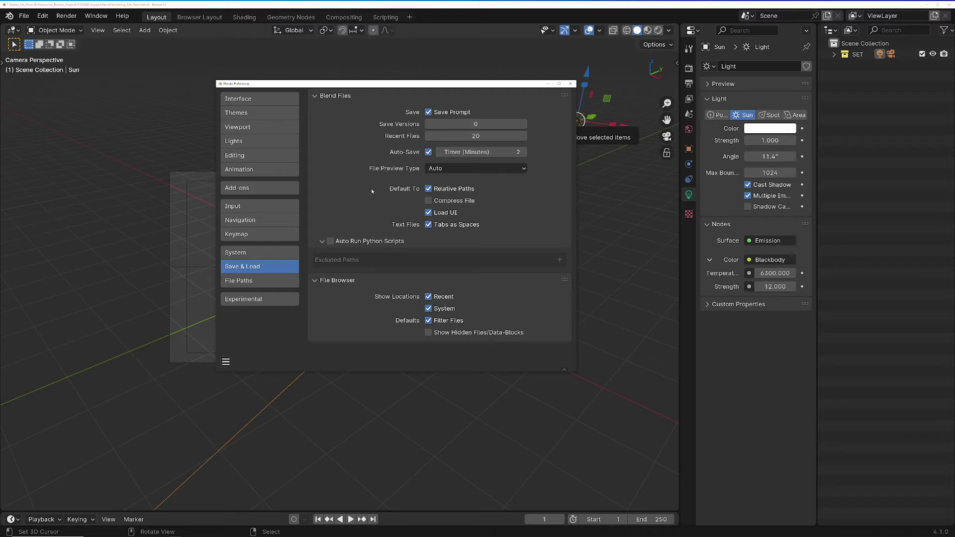
Step: Show the File Paths preferences page with the Fonts, Render Output and asset library locations
click(243, 283)
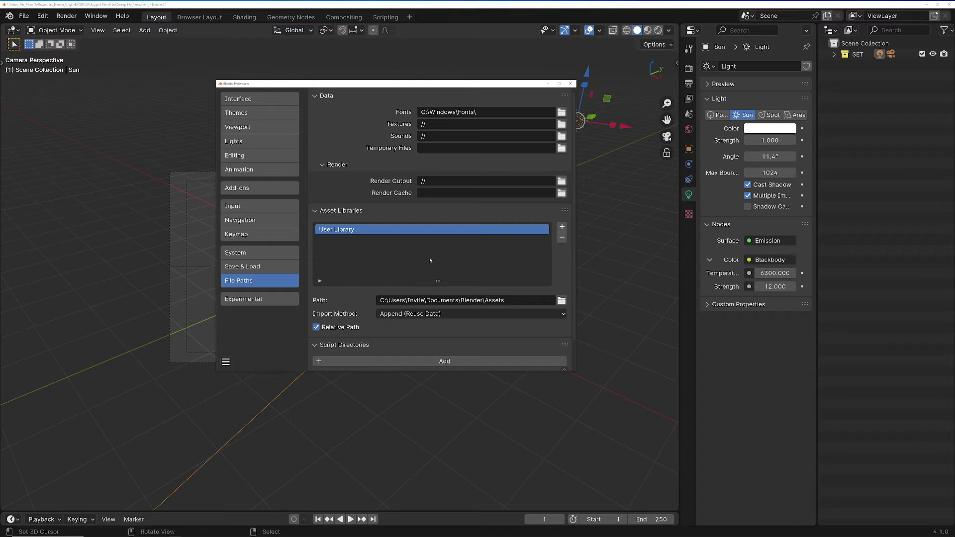
Step: Glance at the Experimental page, return to File Paths, and save the preferences
scroll(430, 260, down, 2)
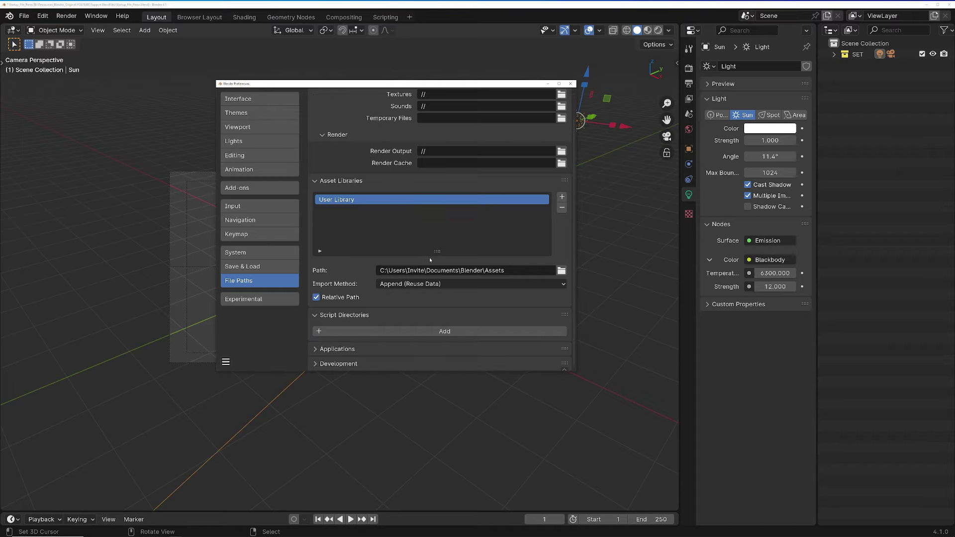
click(253, 300)
click(256, 281)
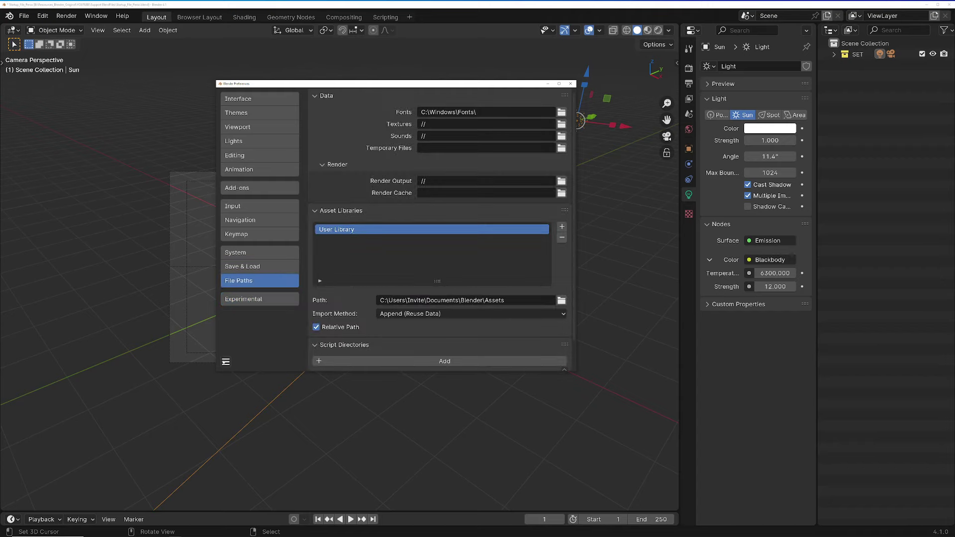
click(225, 361)
click(226, 362)
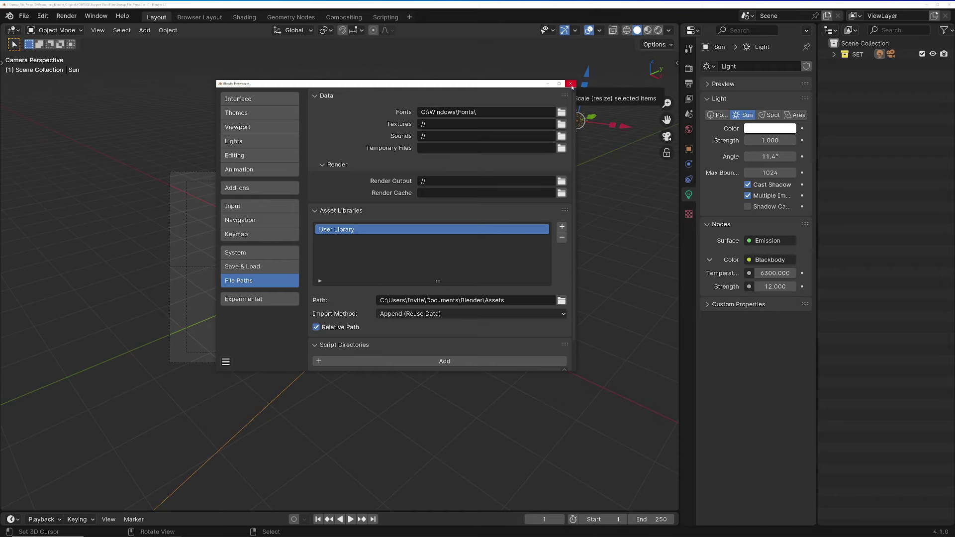
Step: Close Preferences and orbit the viewport away from the camera perspective
click(571, 84)
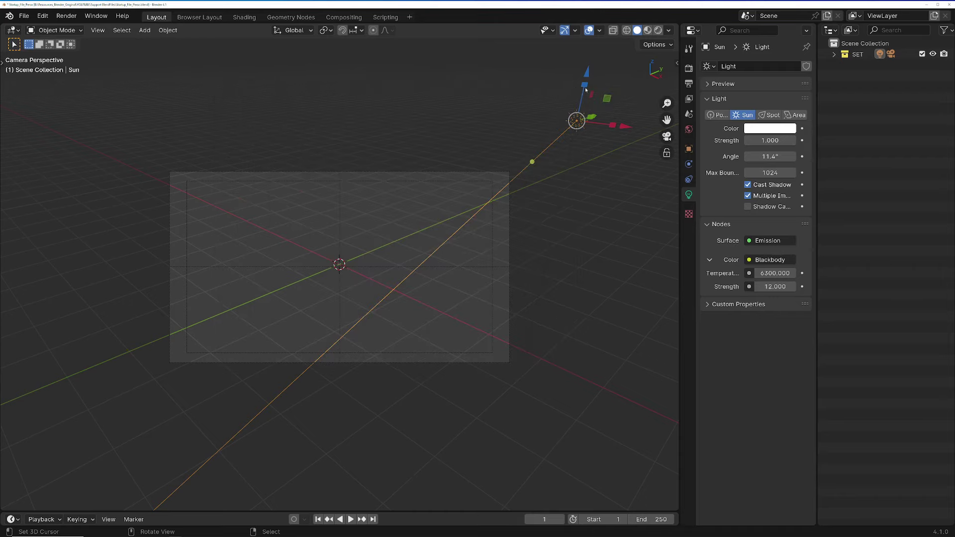
click(575, 31)
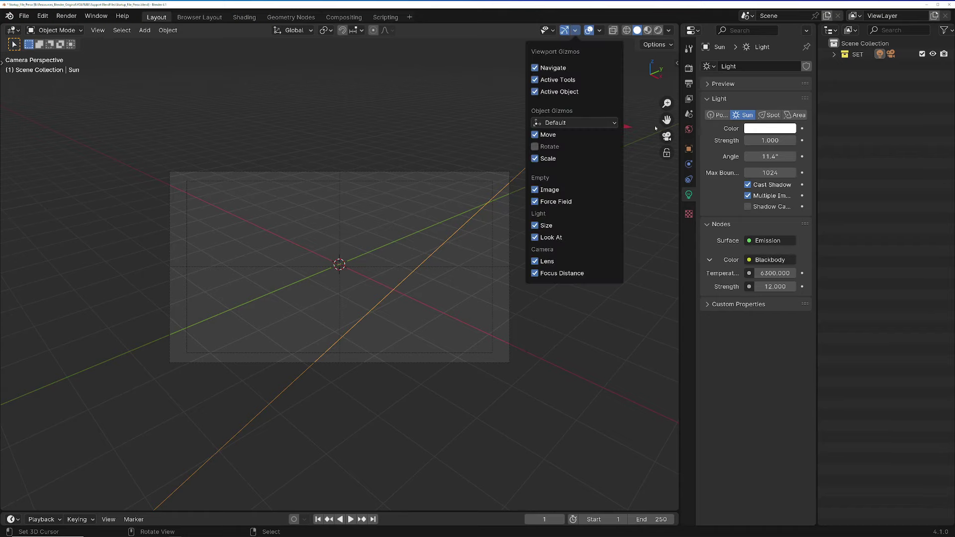
middle_drag(568, 98, 581, 152)
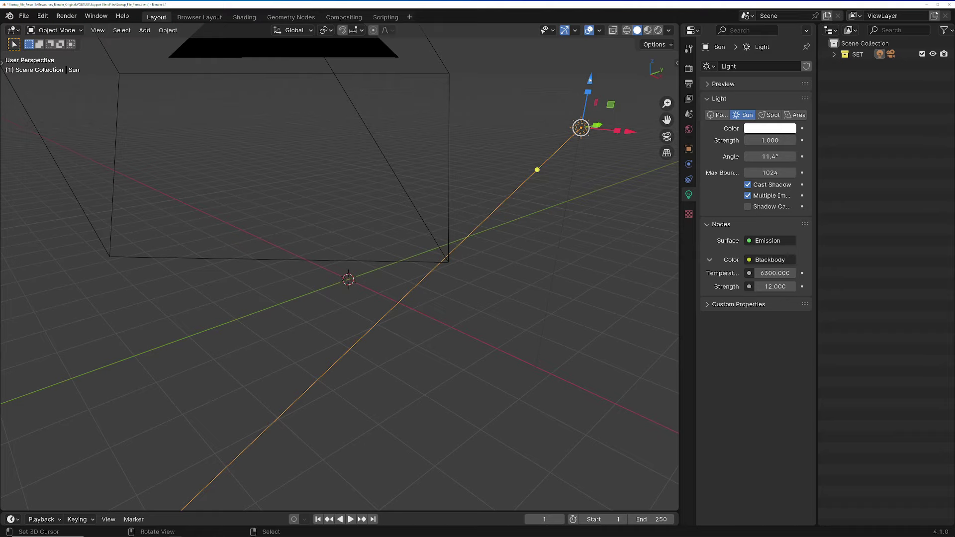
Step: Keep viewport gizmos on but turn off the Rotate object gizmo
click(600, 29)
mouse_move(574, 30)
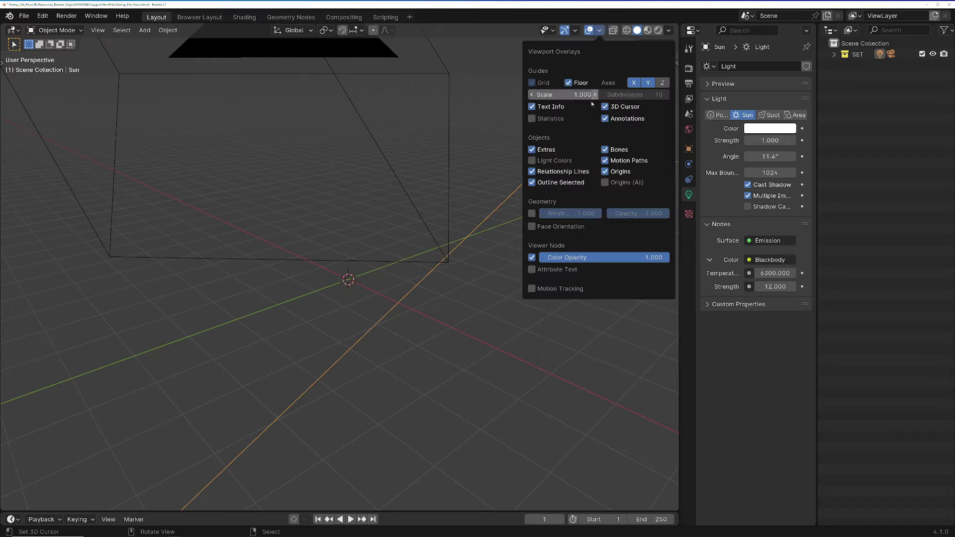
click(535, 147)
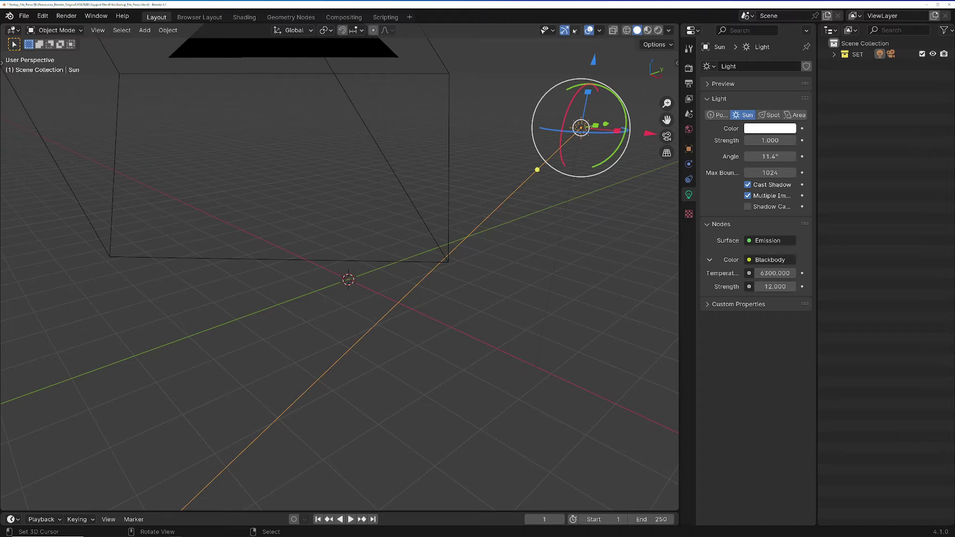
click(564, 30)
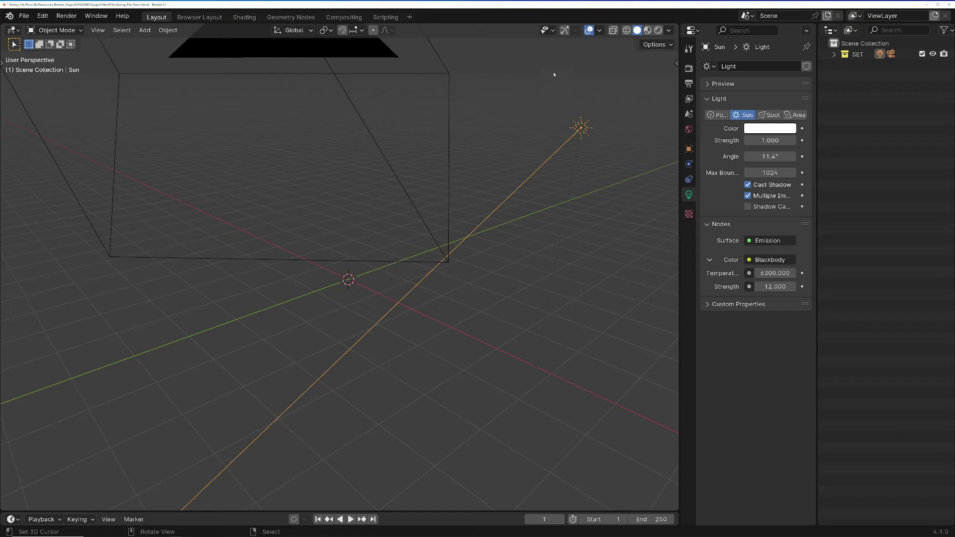
click(564, 30)
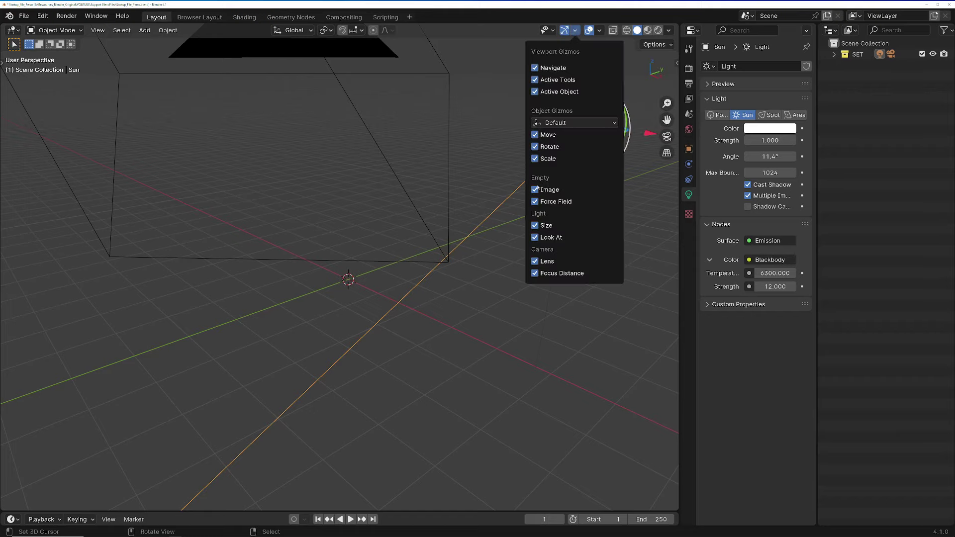
click(534, 146)
scroll(347, 197, down, 5)
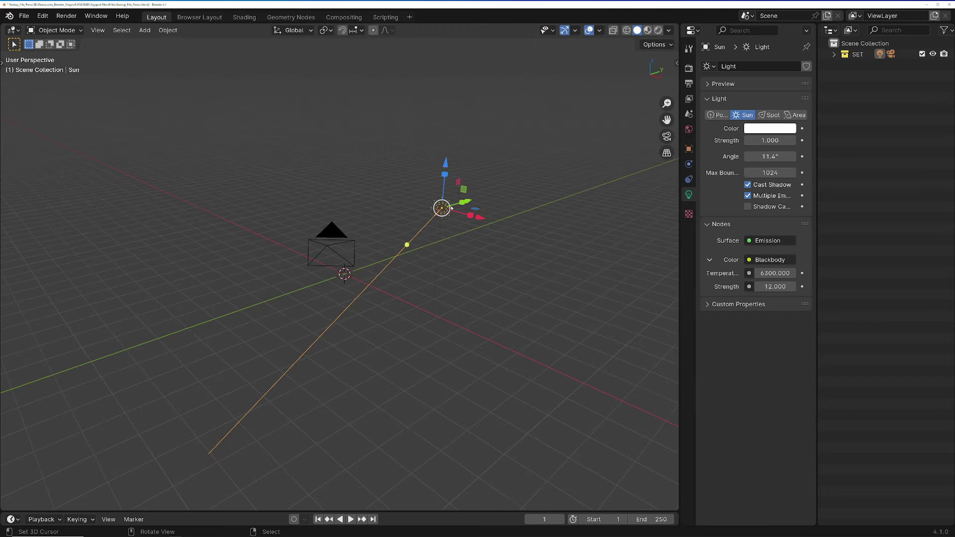
middle_drag(347, 197, 423, 245)
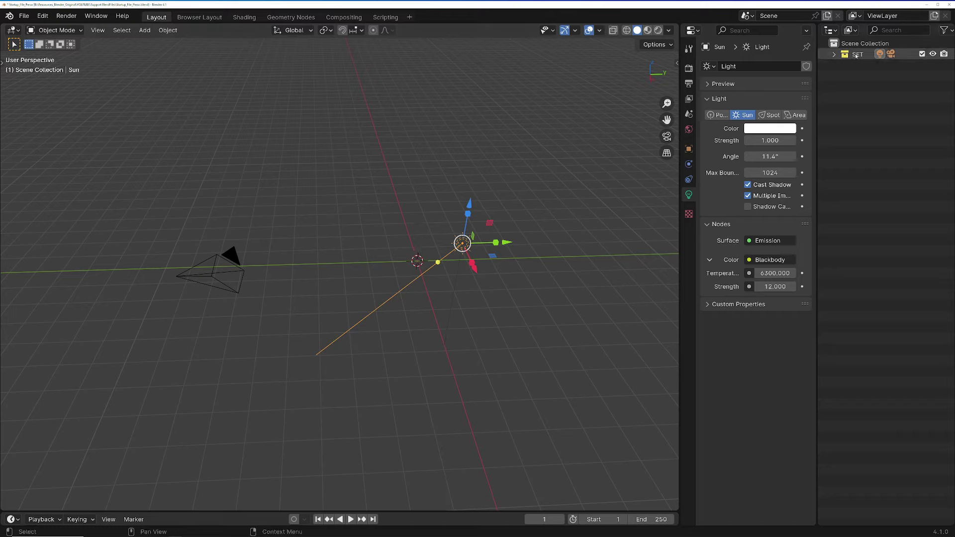
click(833, 54)
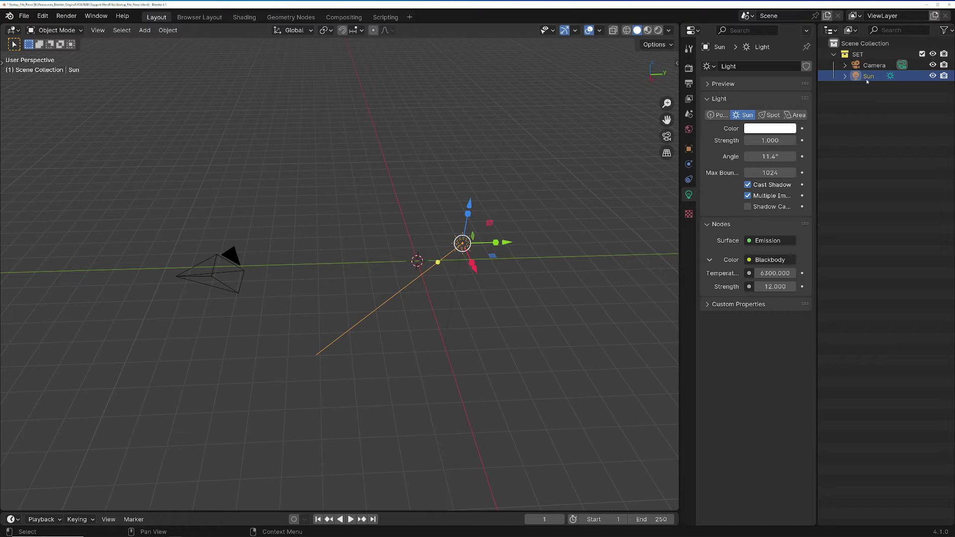
click(833, 54)
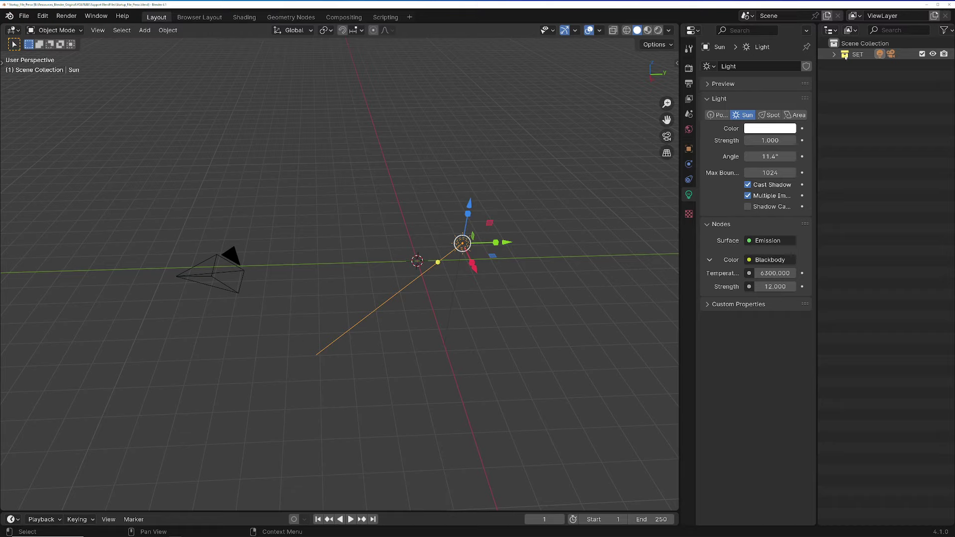
Step: Create an orange-tagged Collection 2 in the Outliner, then add another collection, Collection 2 1
right_click(845, 57)
click(796, 74)
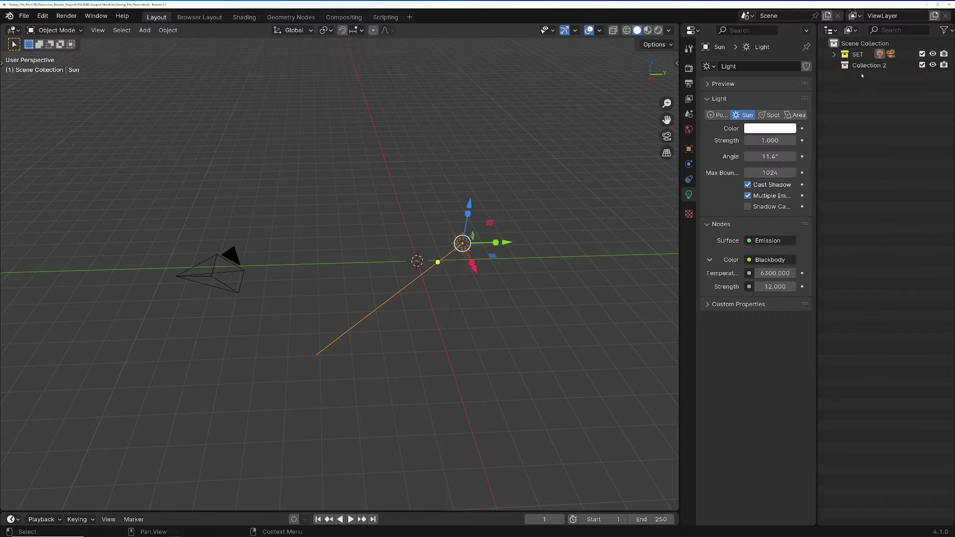
double_click(858, 65)
right_click(828, 65)
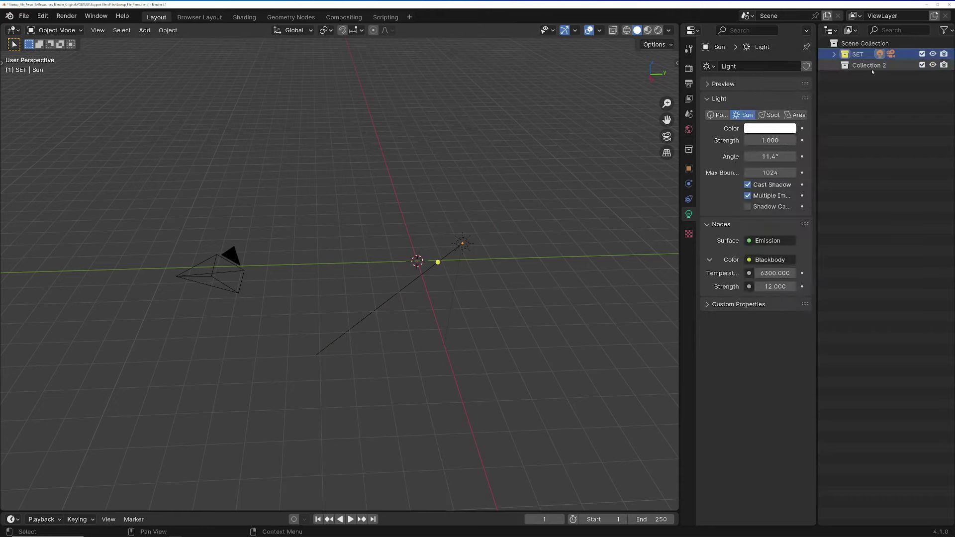
right_click(856, 65)
click(775, 234)
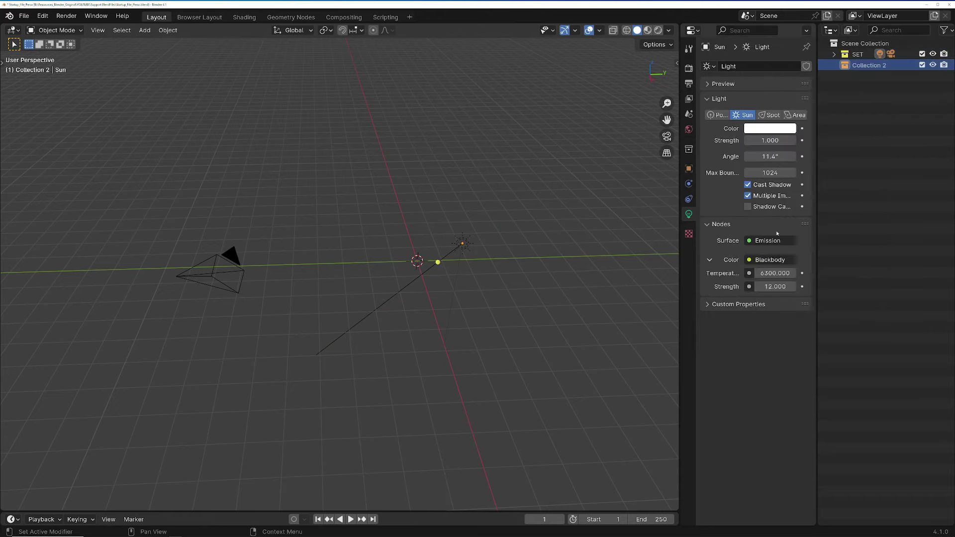
double_click(865, 65)
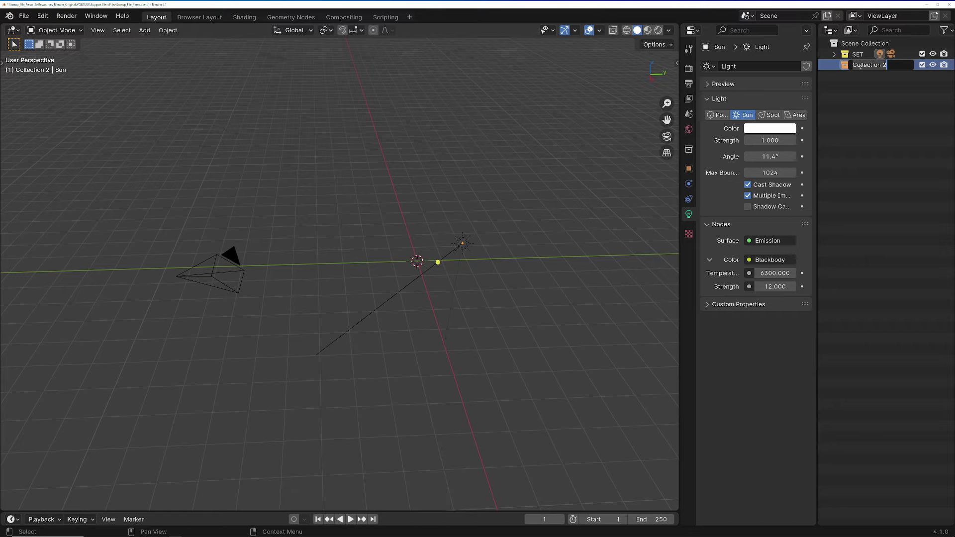
key(Return)
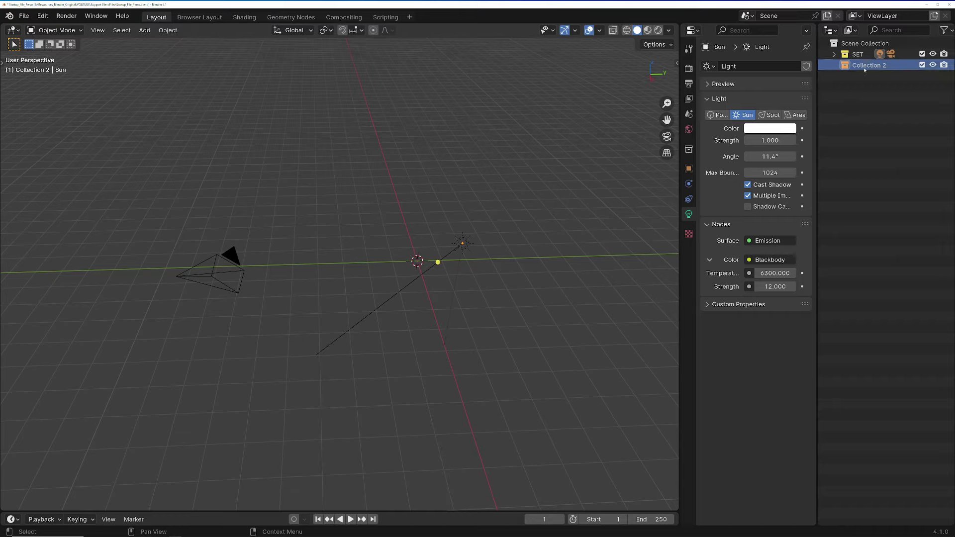
right_click(865, 101)
click(865, 100)
Step: Give Collection 2 1 a colour tag and rename it BIN
click(853, 77)
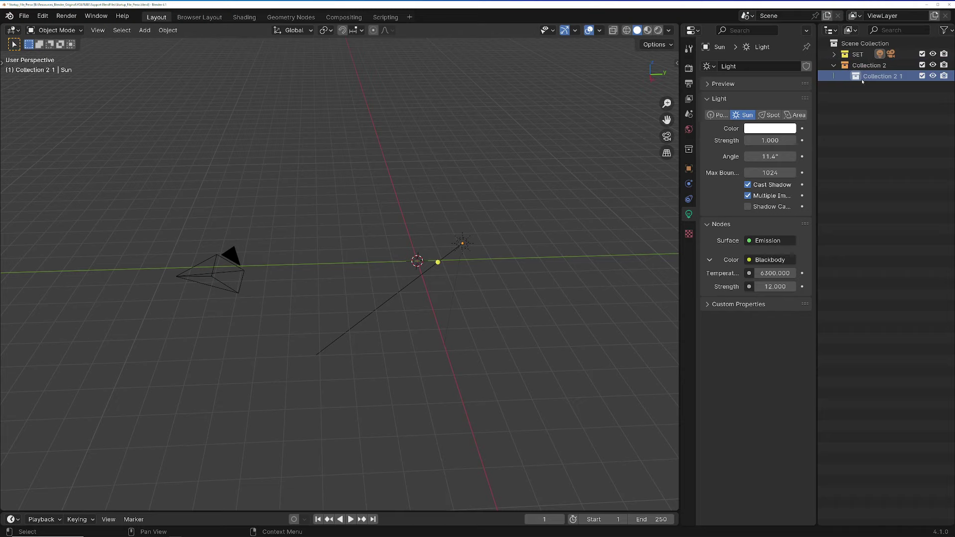
right_click(852, 78)
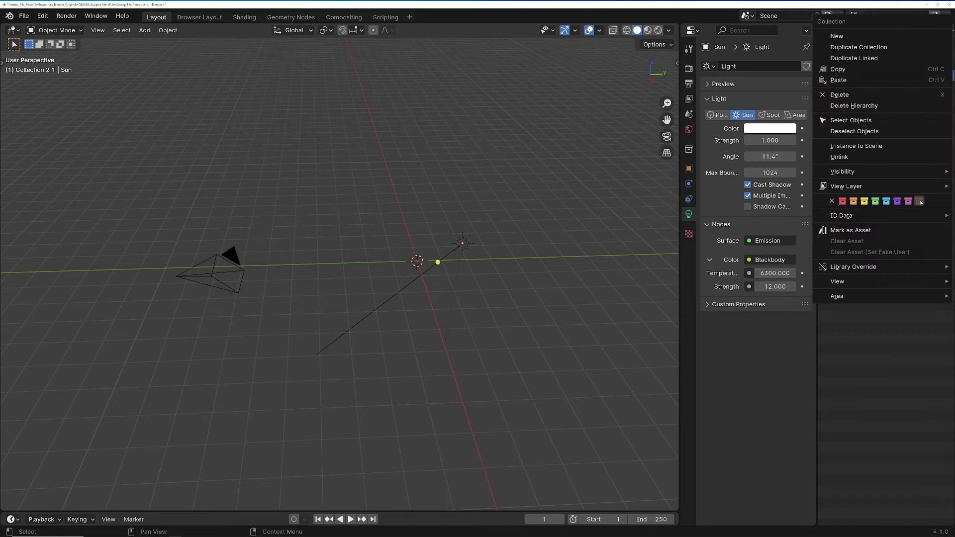
click(934, 199)
double_click(859, 77)
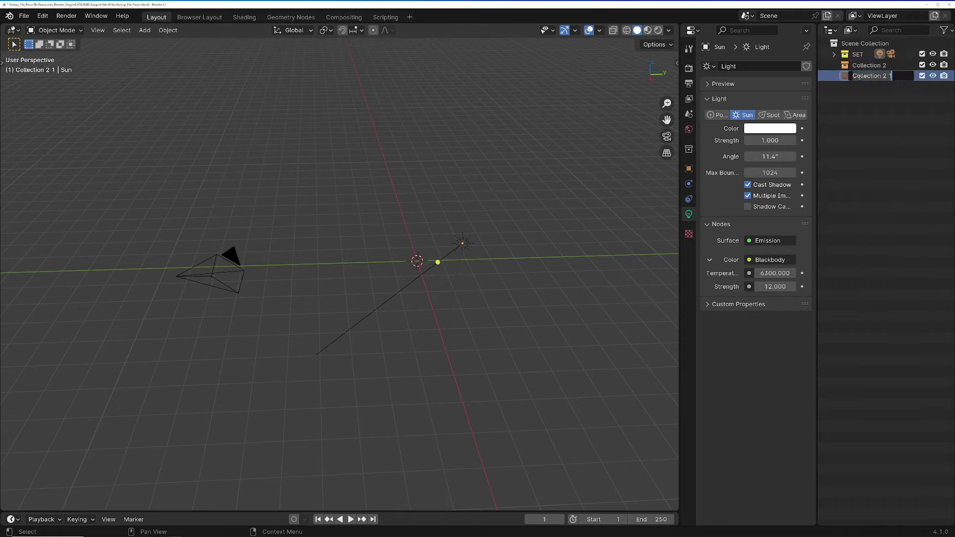
key(BackSpace)
text(BIN)
key(Return)
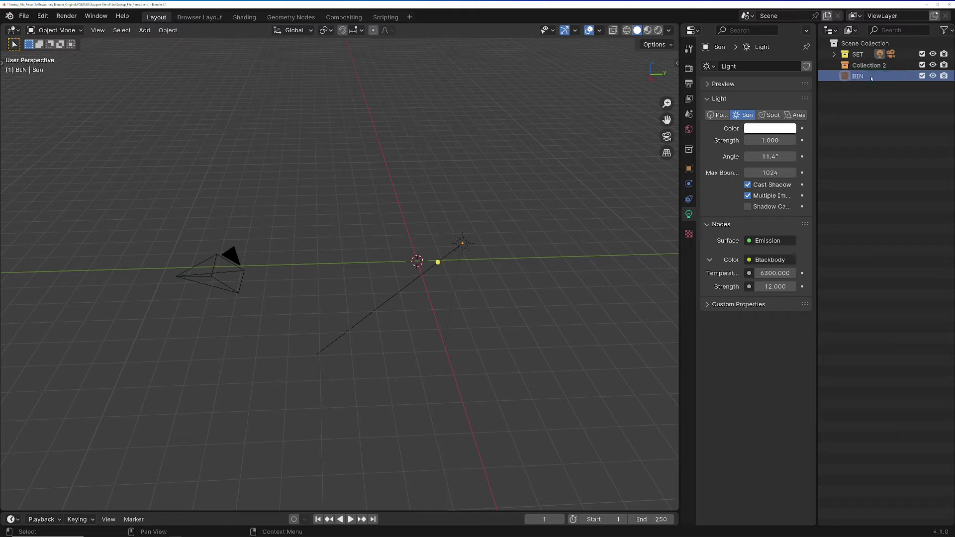
Step: Disable rendering for BIN and exclude it from the view layer
click(944, 77)
click(921, 76)
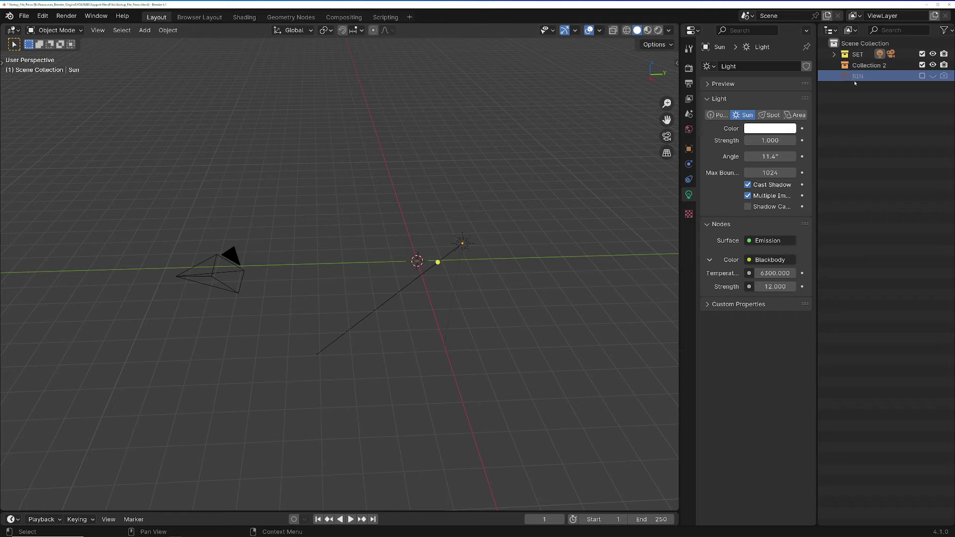
key(Up)
key(Up)
key(Down)
key(Down)
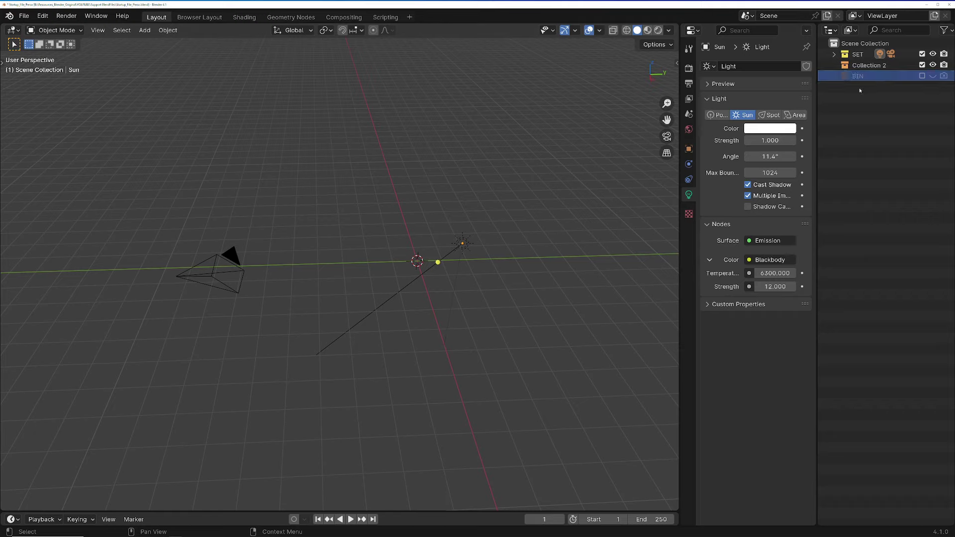
key(Up)
key(Down)
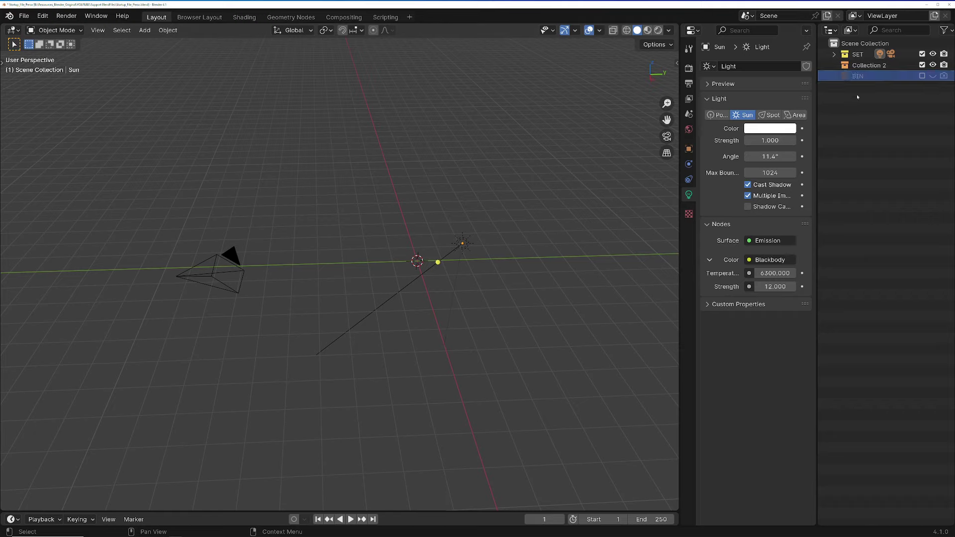